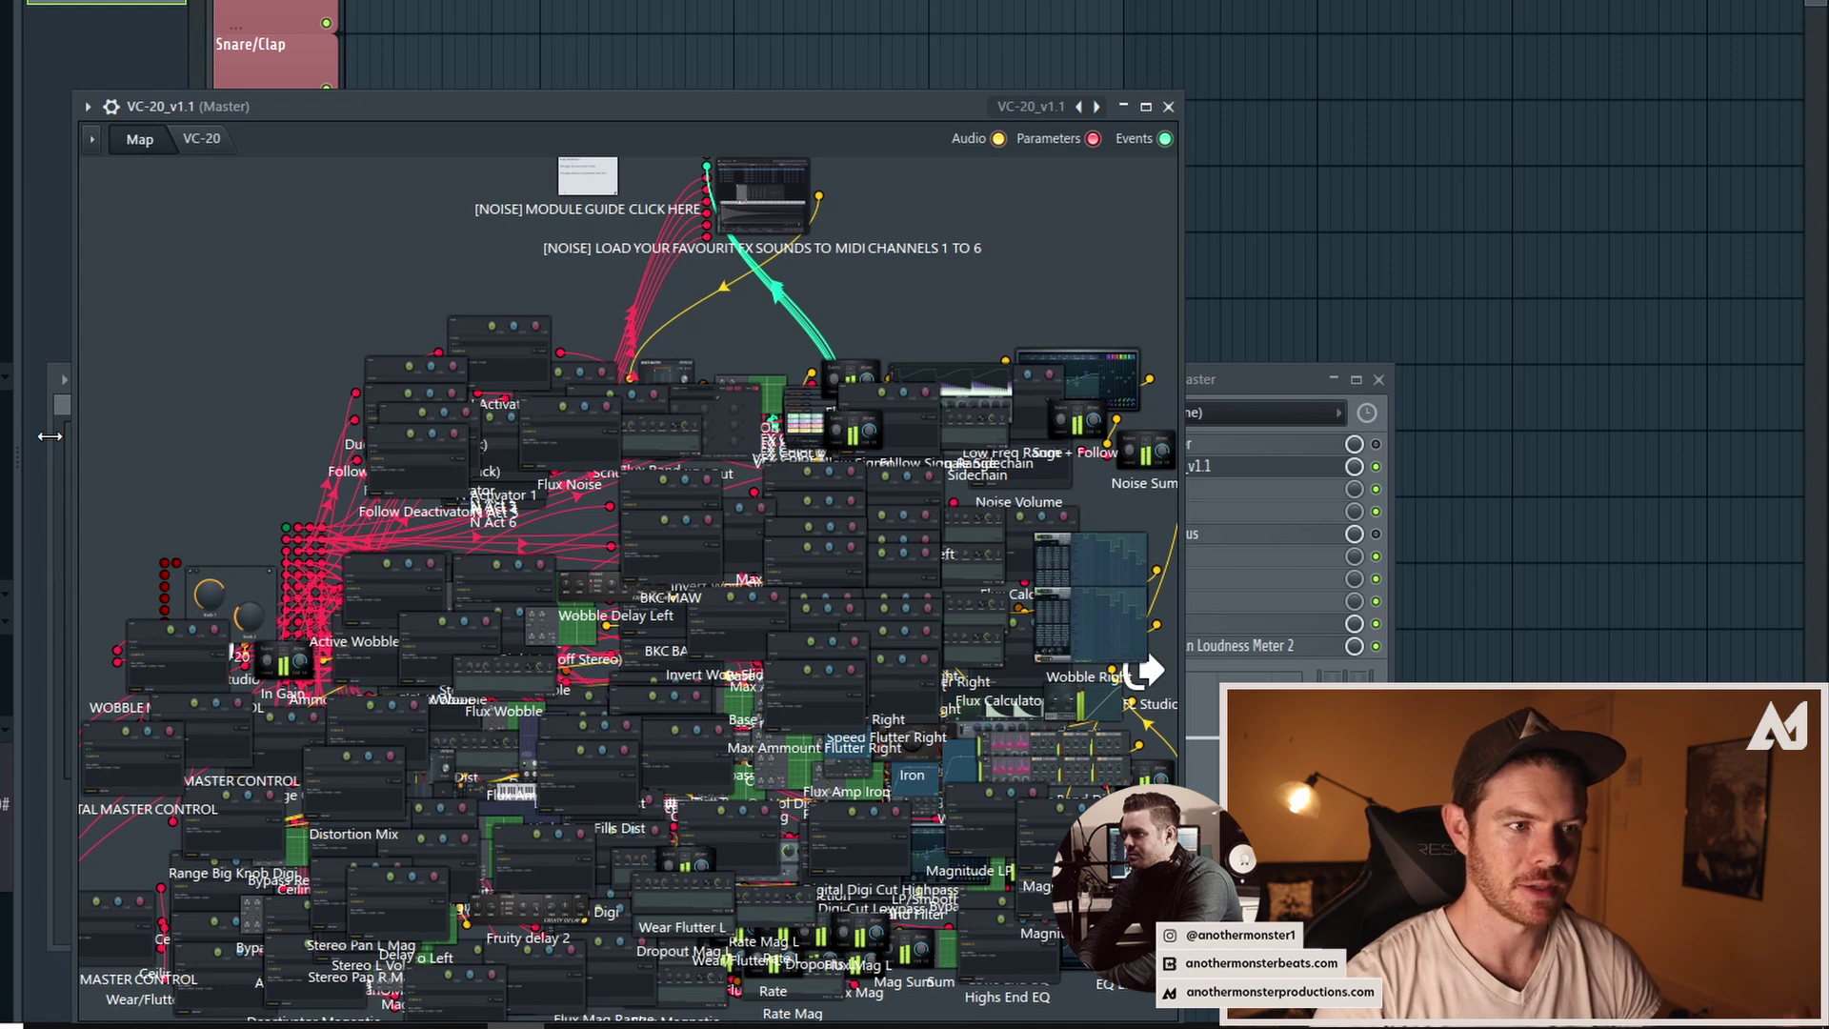
Show the VC-20 control surface in place of the patch's wiring map.
click(225, 145)
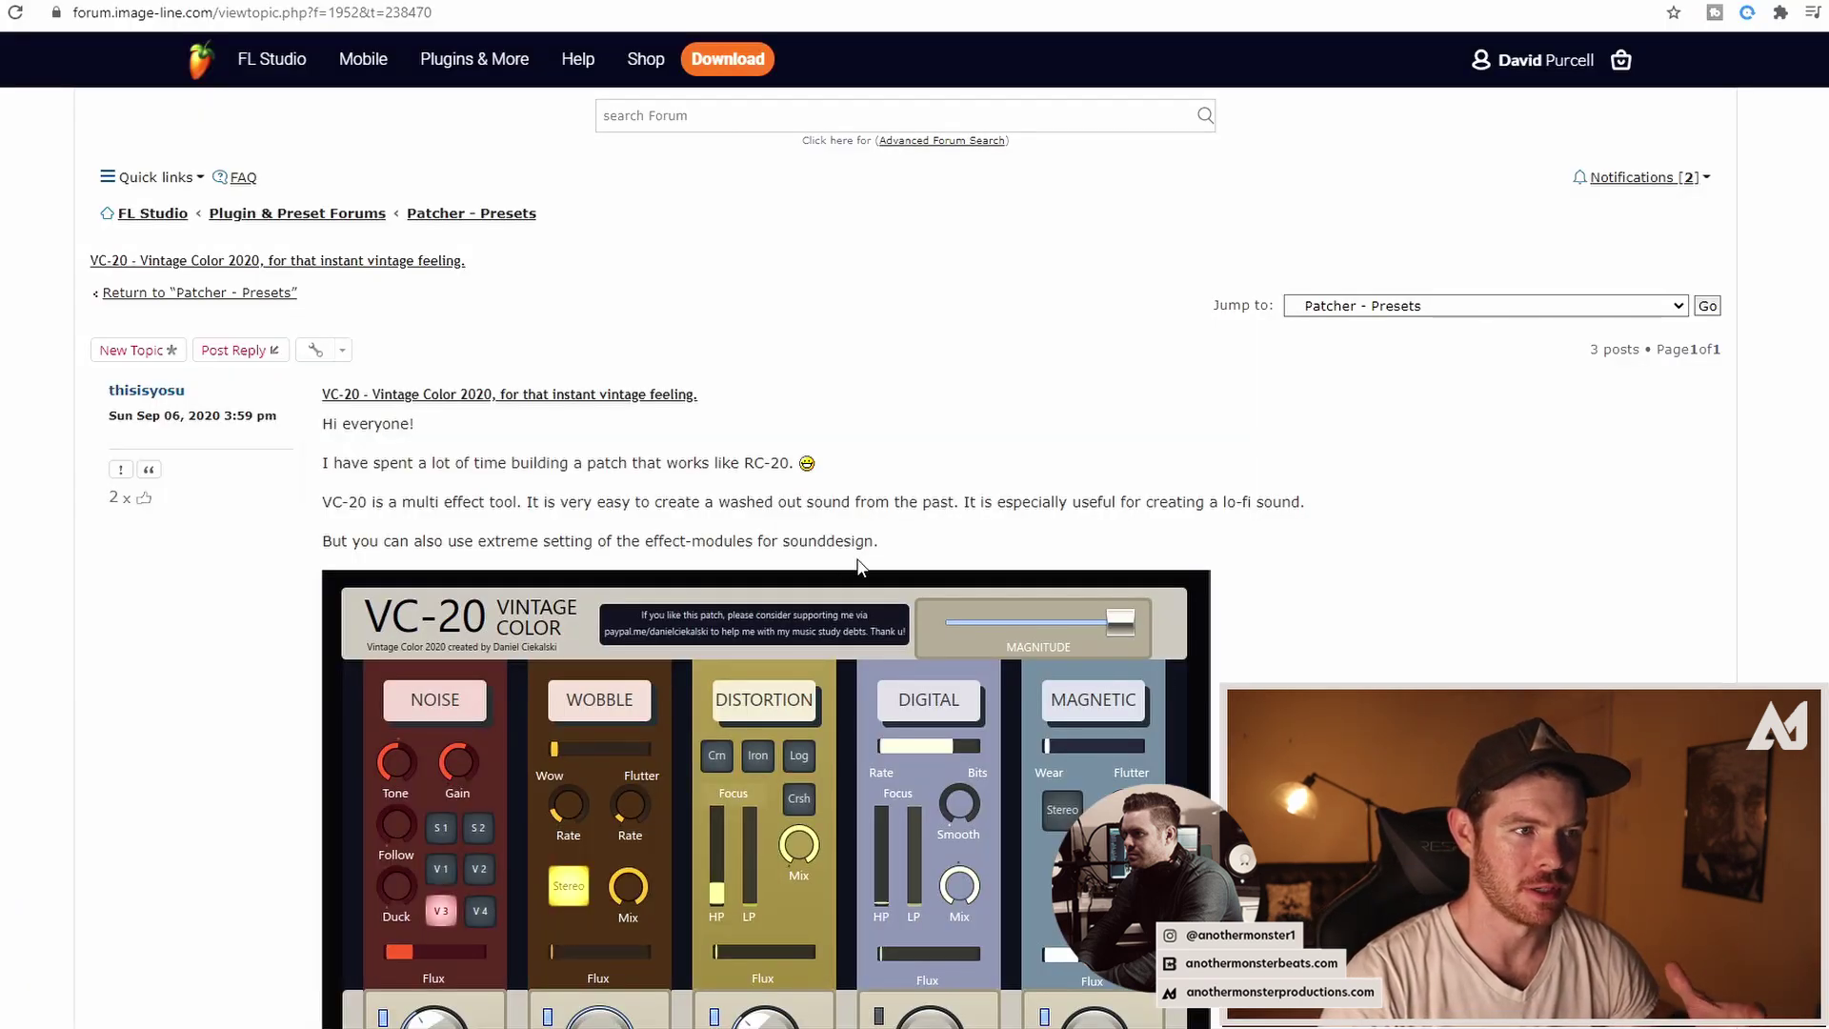
Read the VC-20 Vintage Color forum post from its introduction through the install notes to the attachments.
scroll(953, 539, down, 1)
scroll(1278, 515, up, 1)
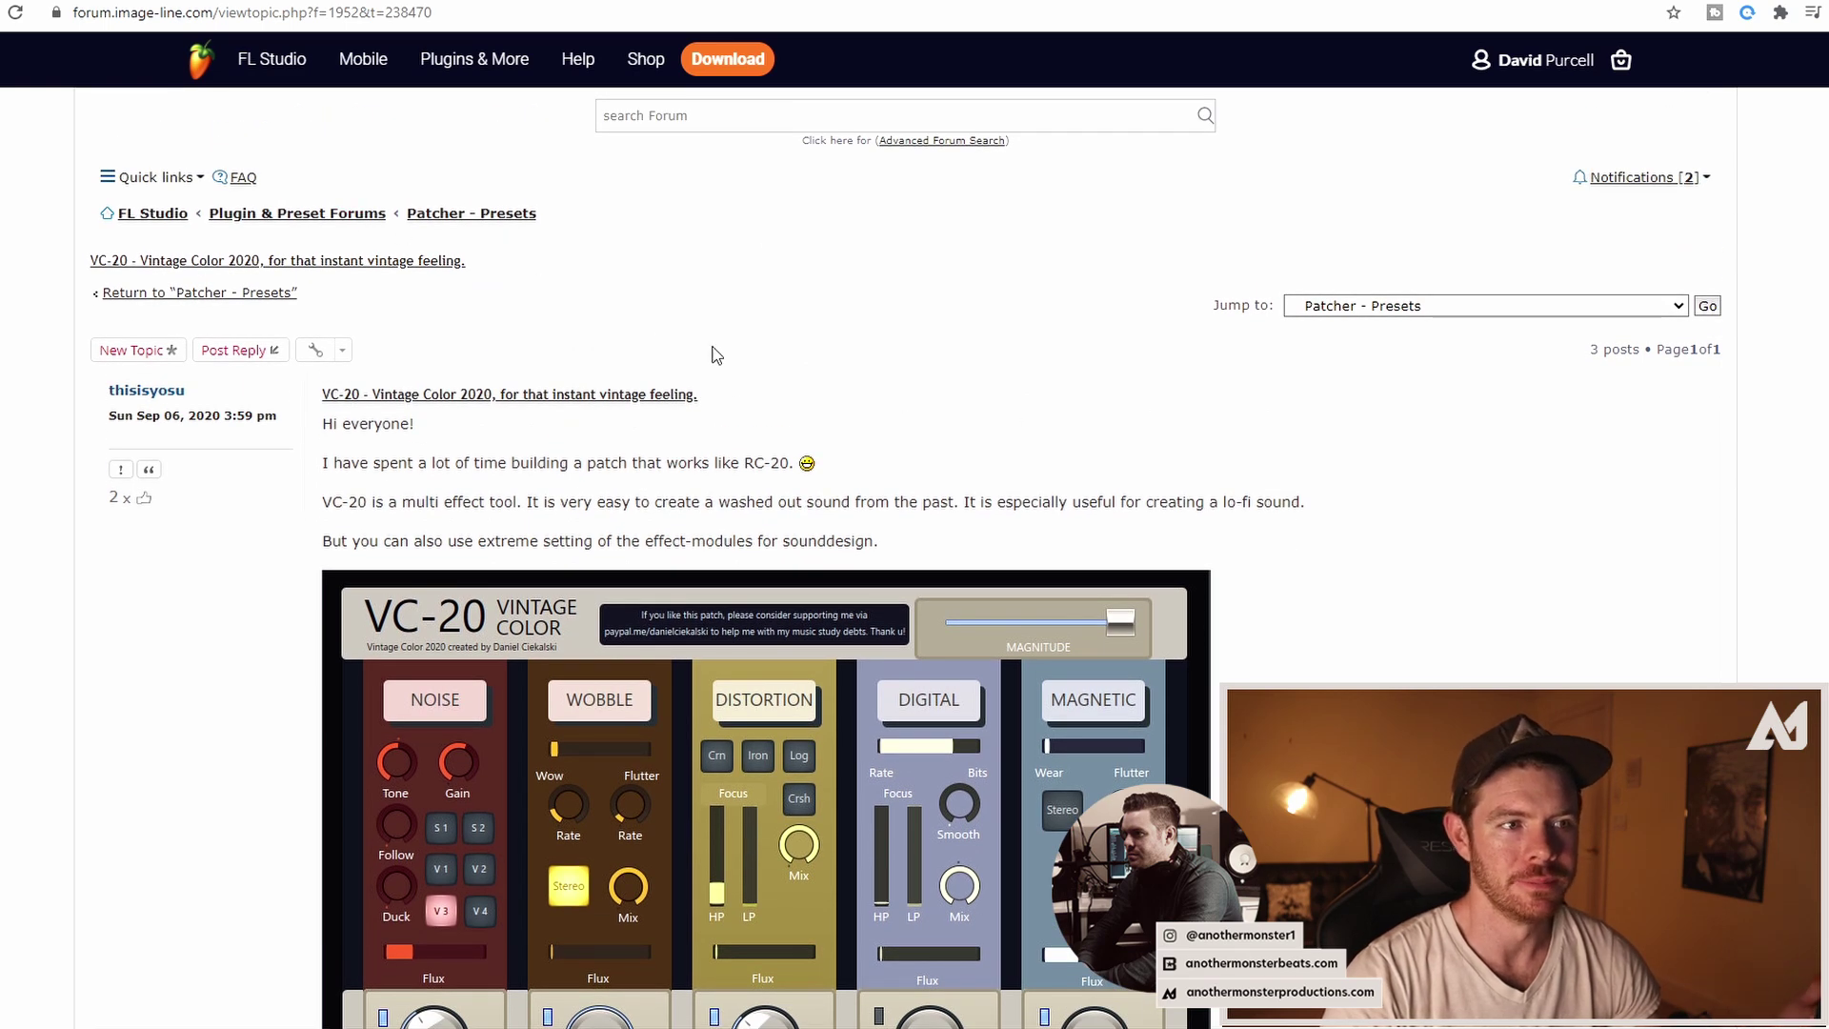
scroll(847, 497, down, 3)
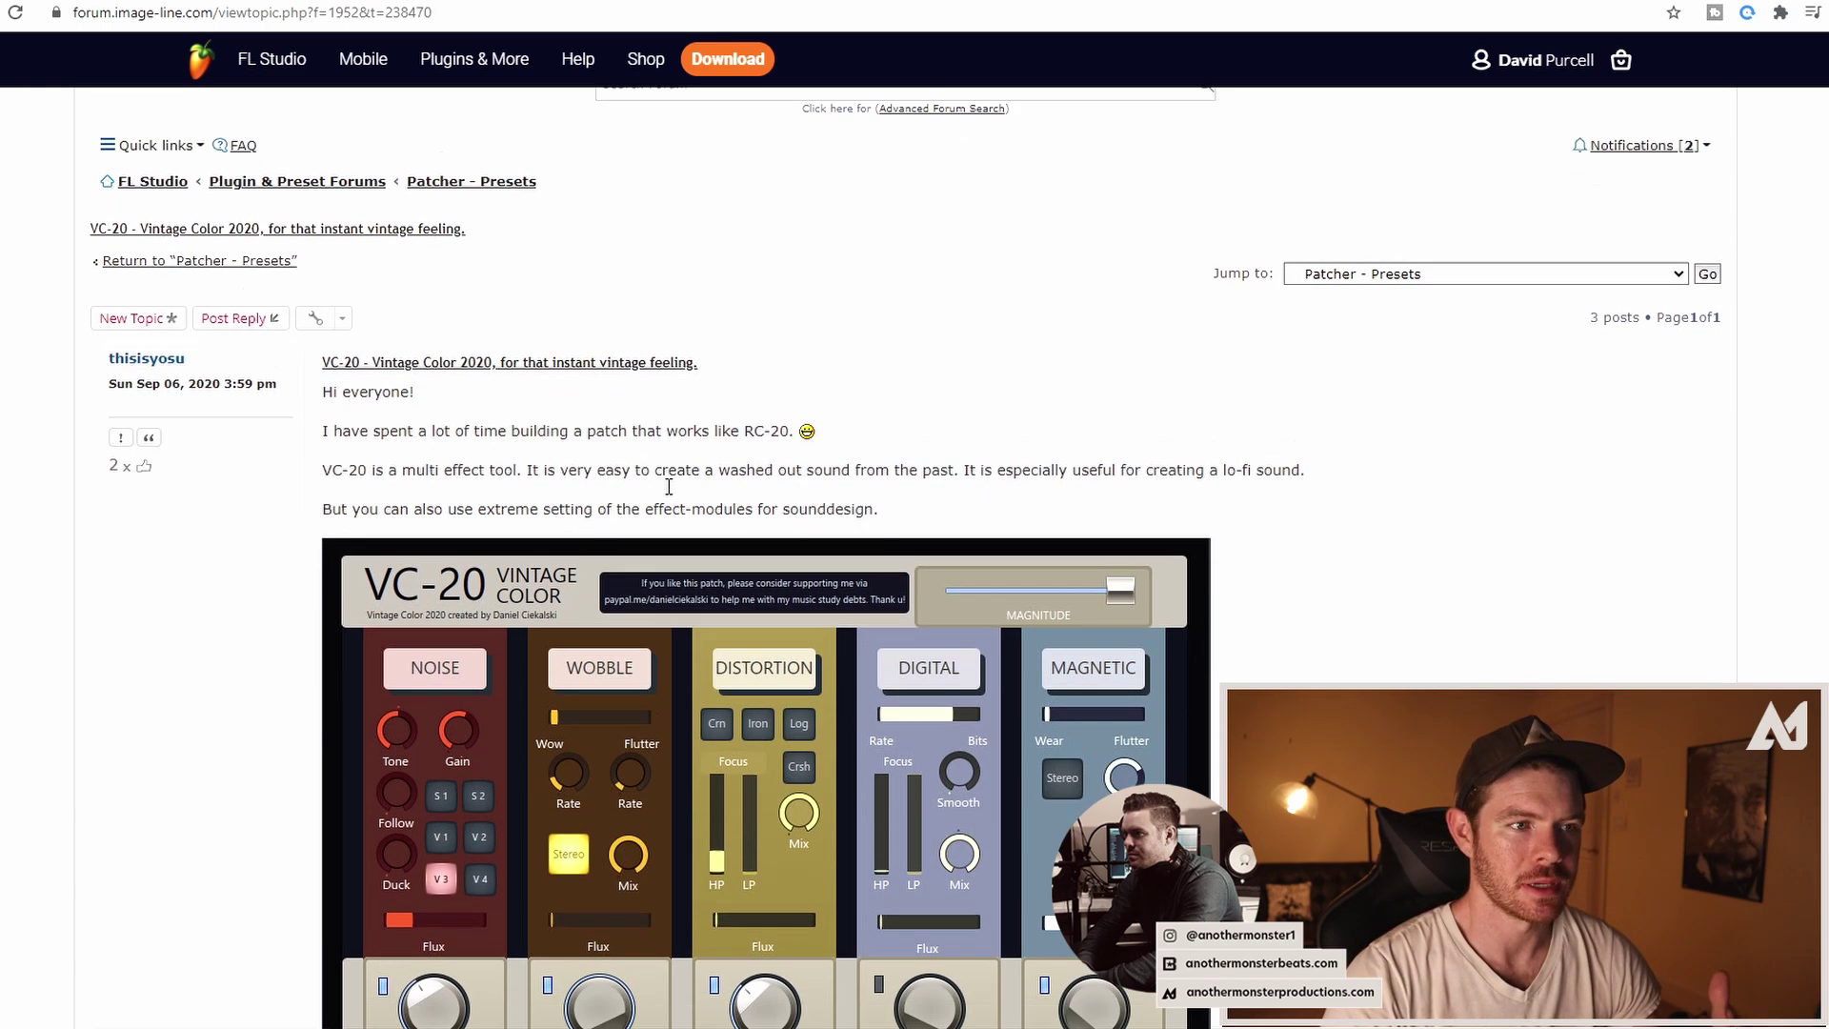
scroll(718, 479, down, 3)
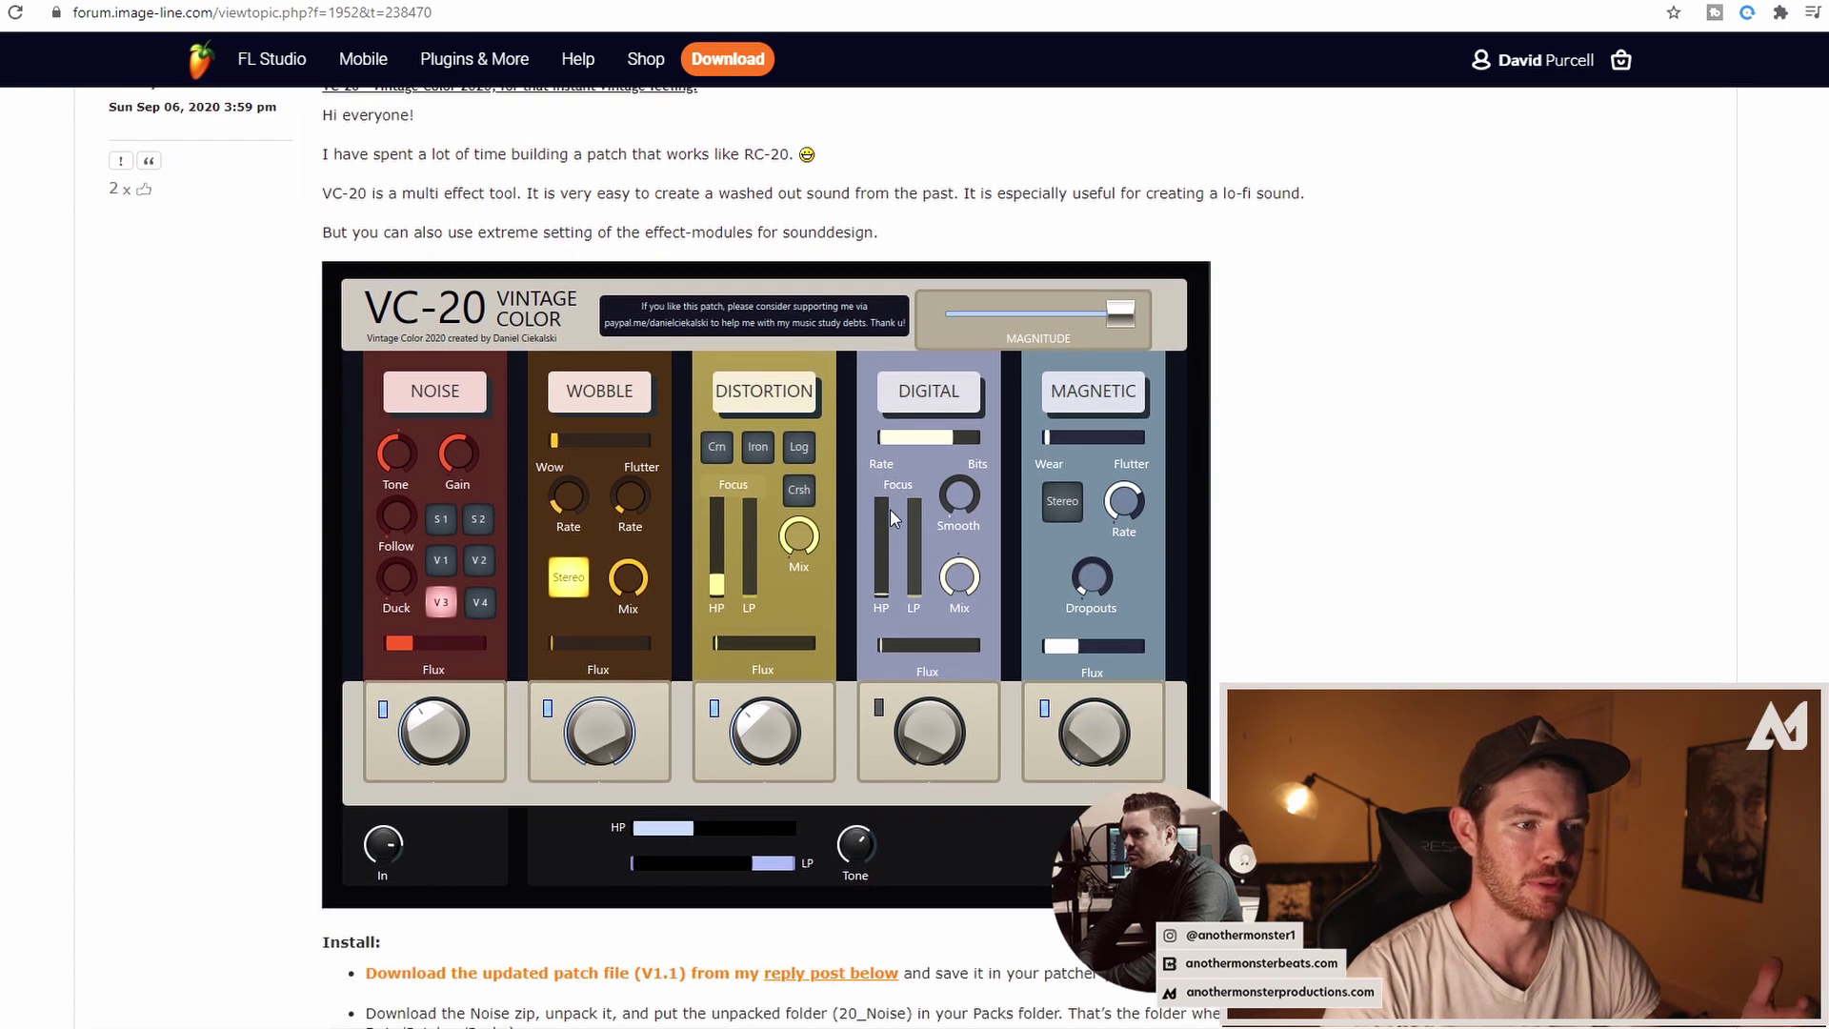
scroll(741, 565, down, 2)
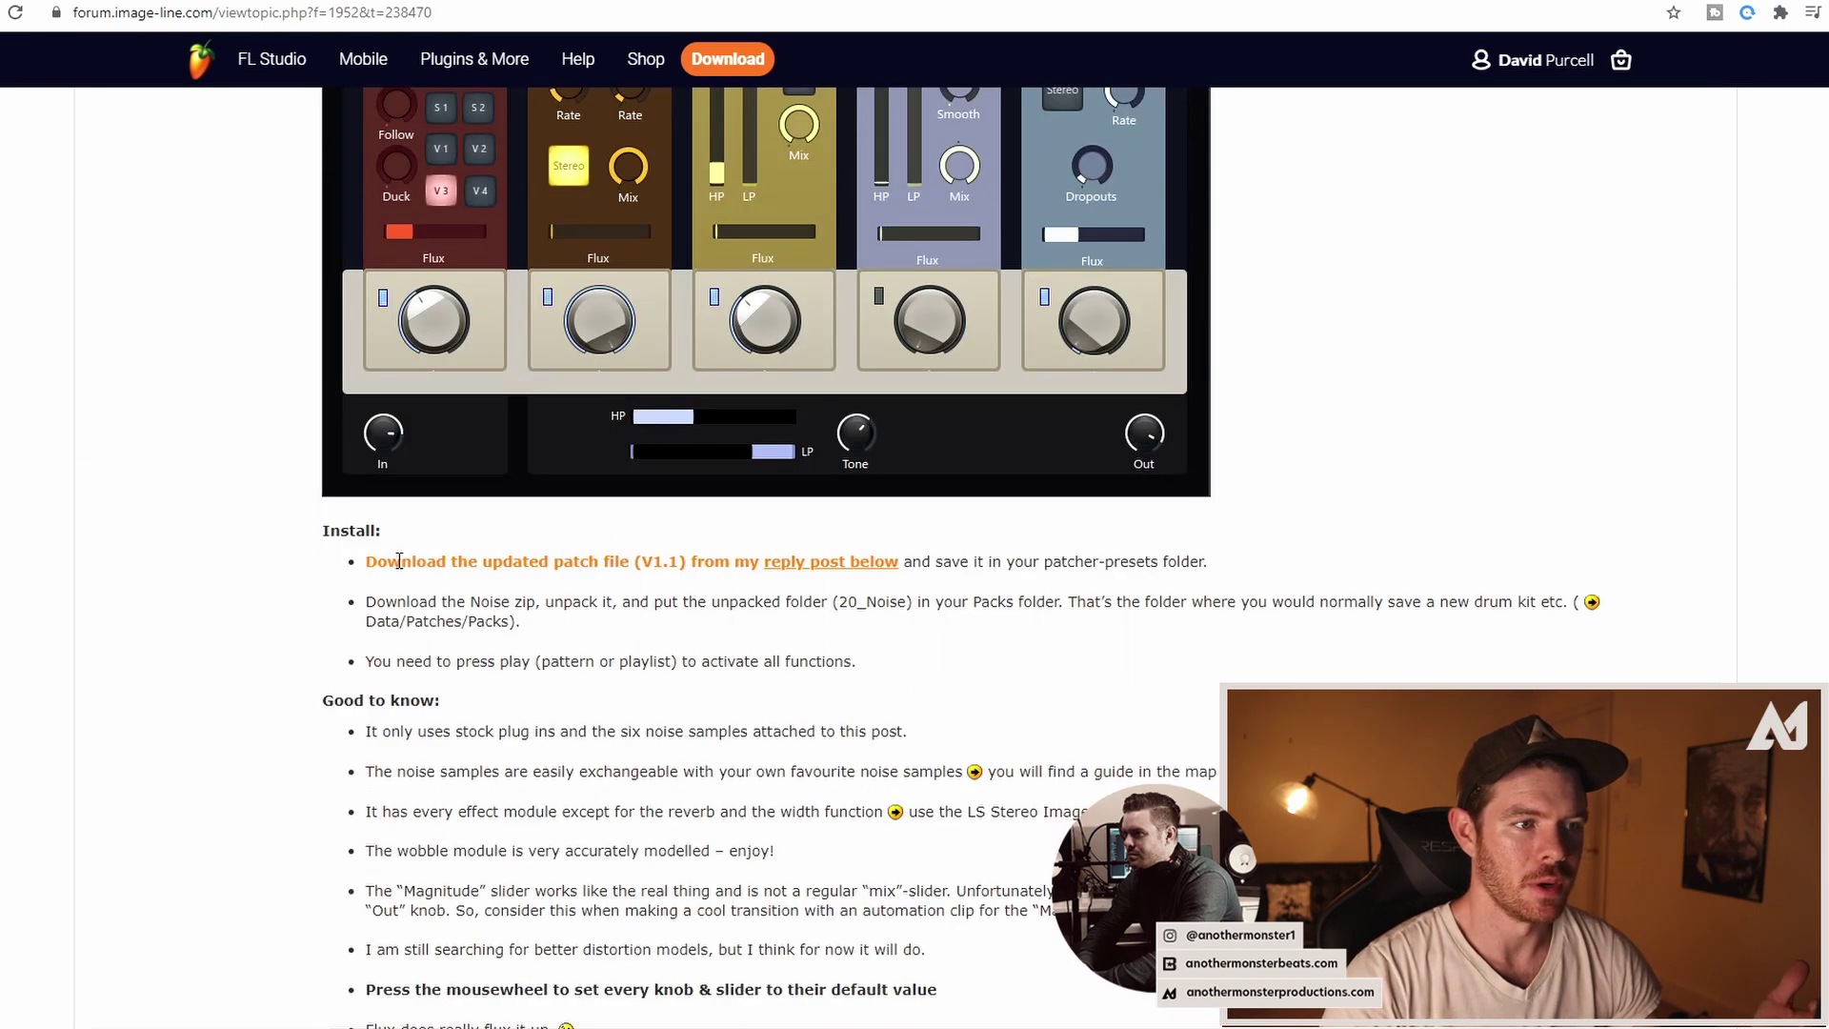
scroll(837, 562, down, 2)
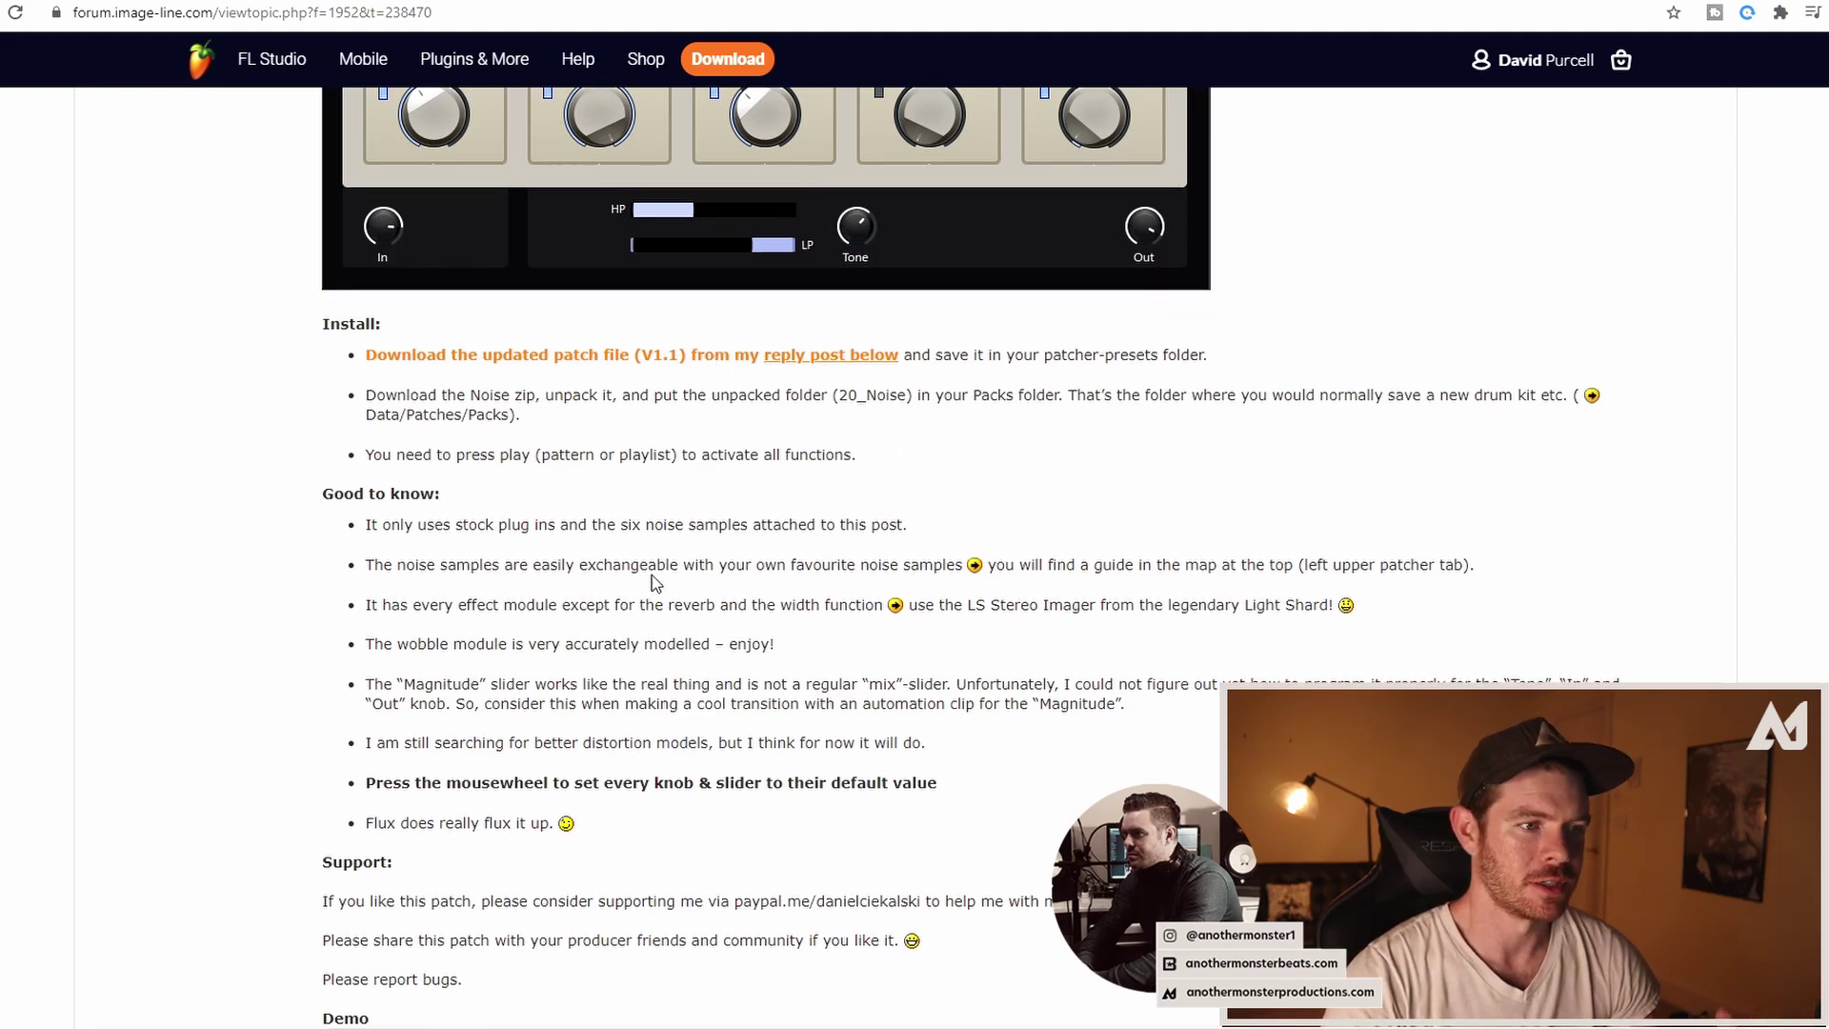
scroll(655, 585, down, 8)
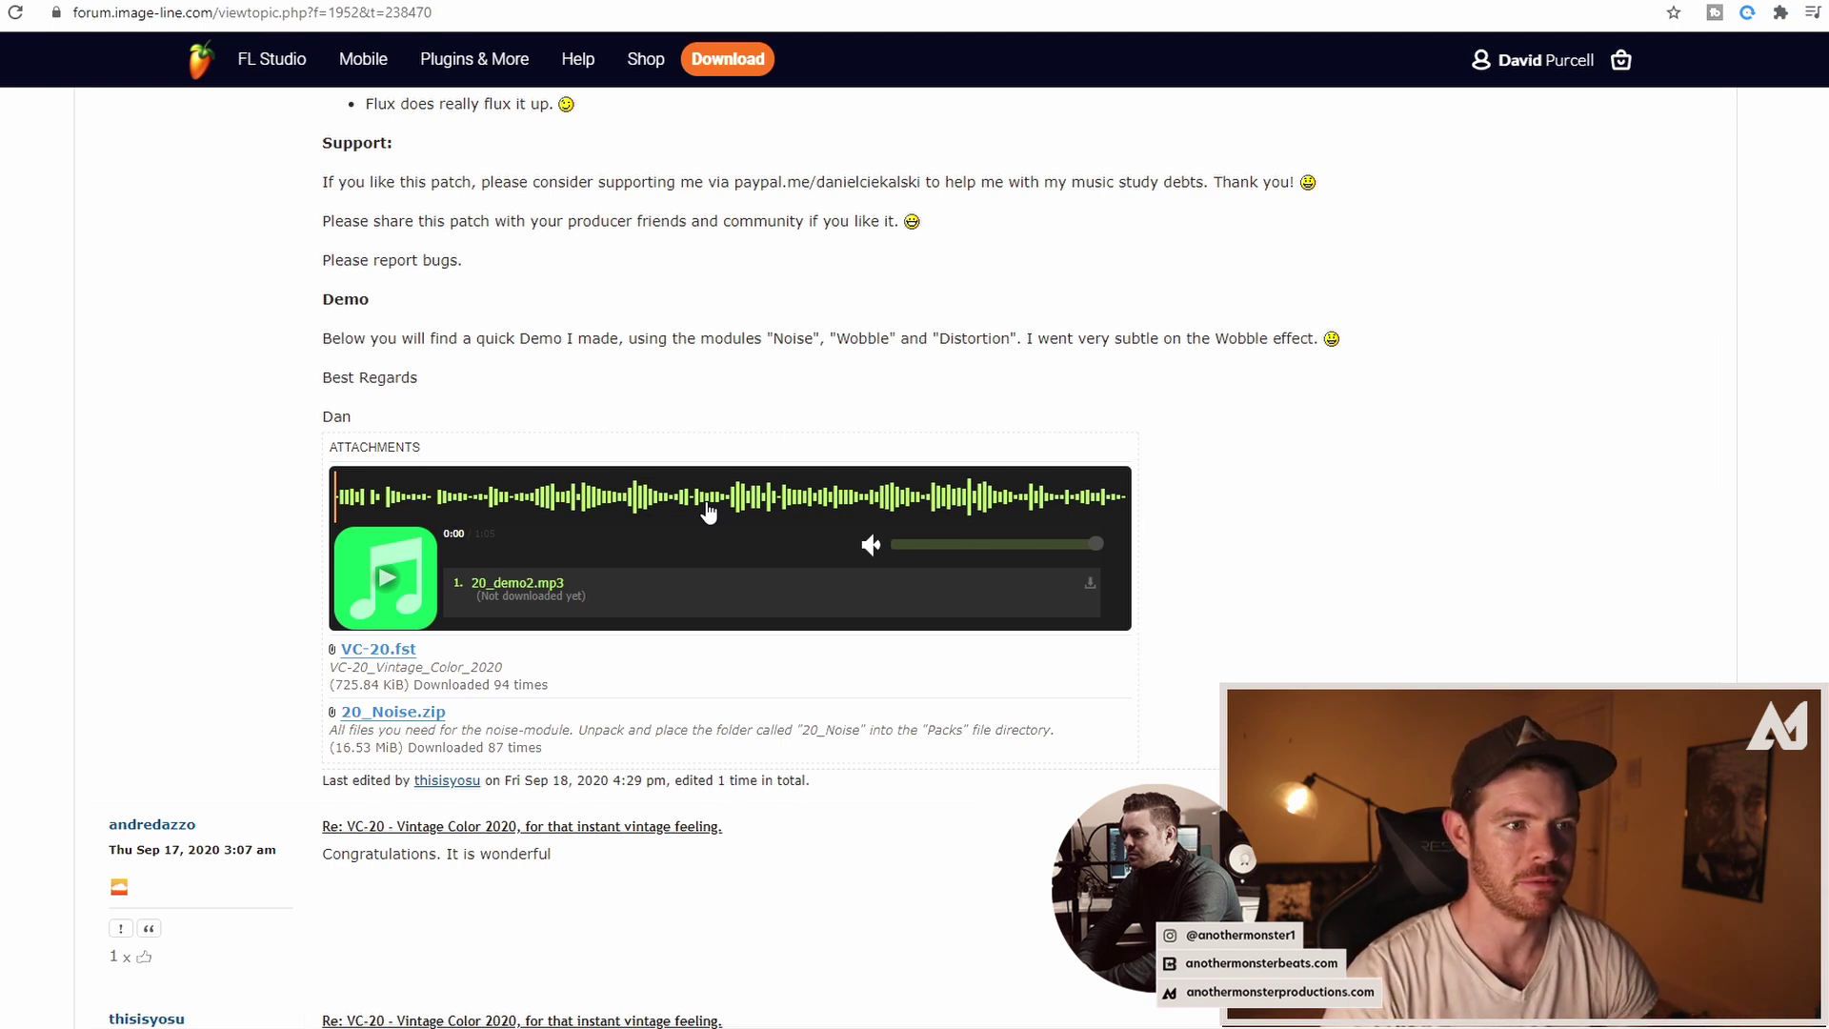
scroll(706, 510, down, 1)
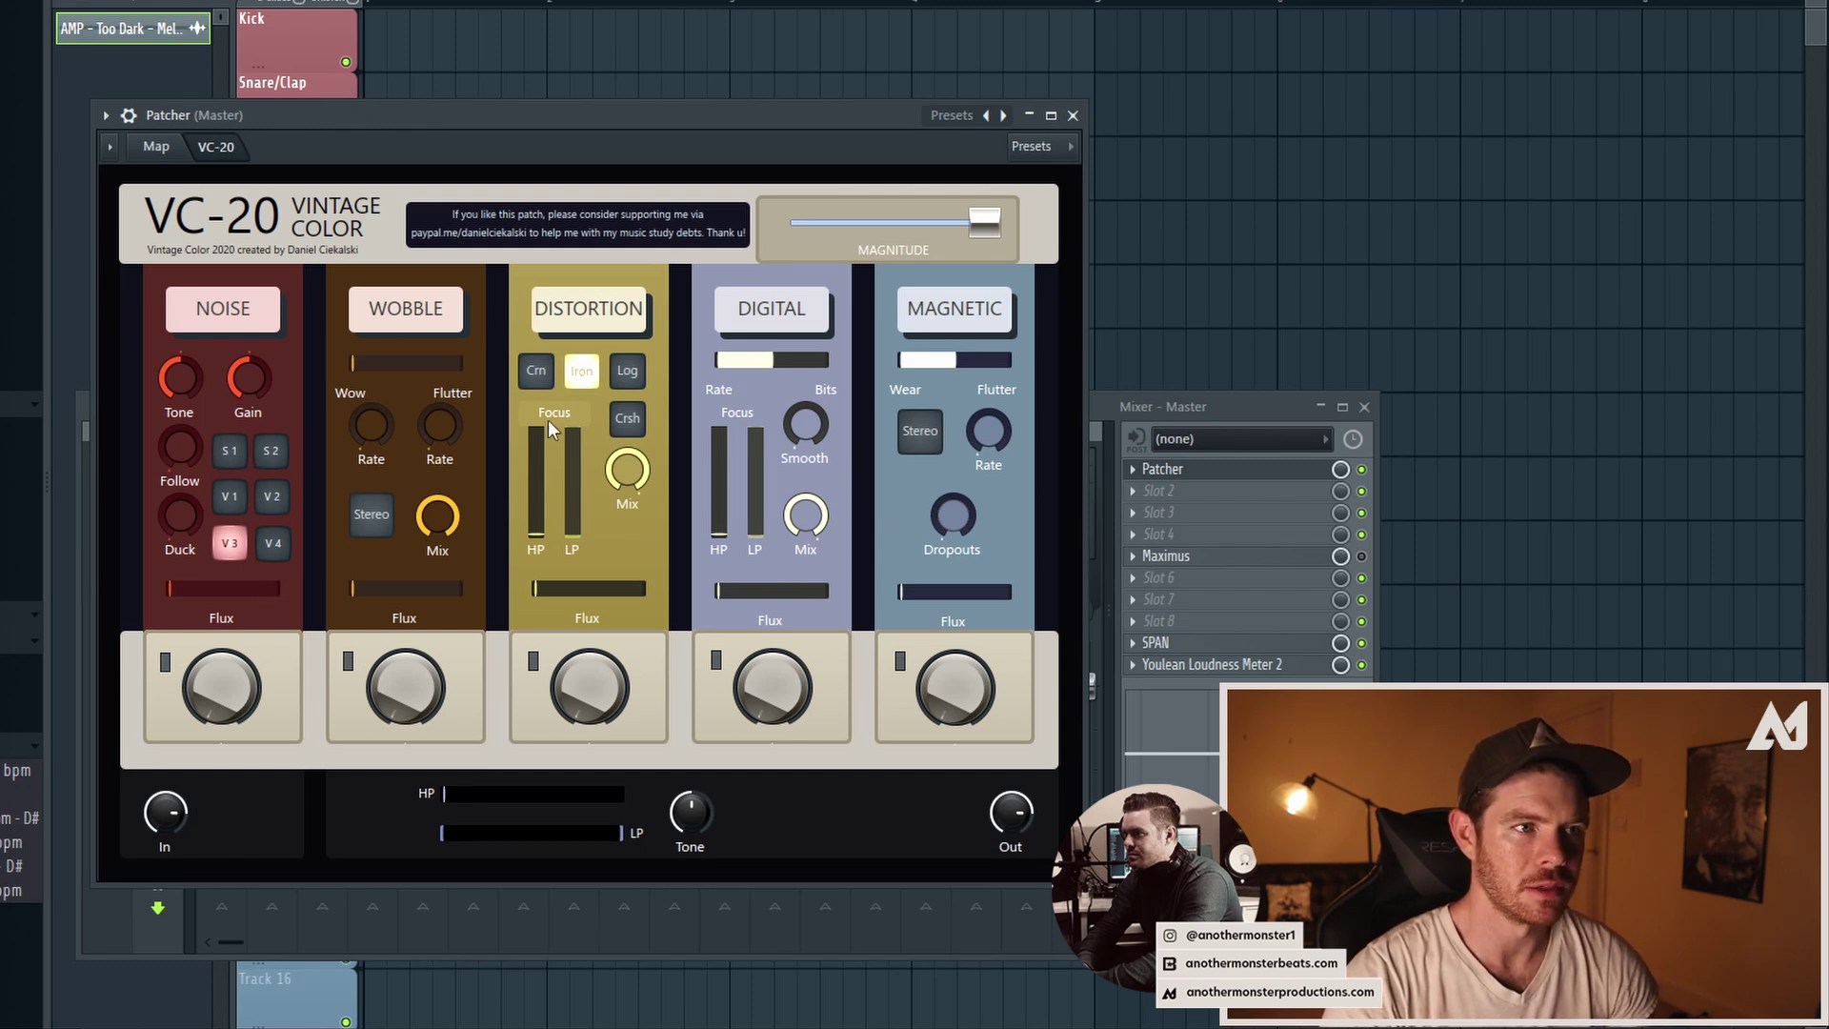
Start playback and raise the Noise module's main amount knob to slightly above halfway.
key(space)
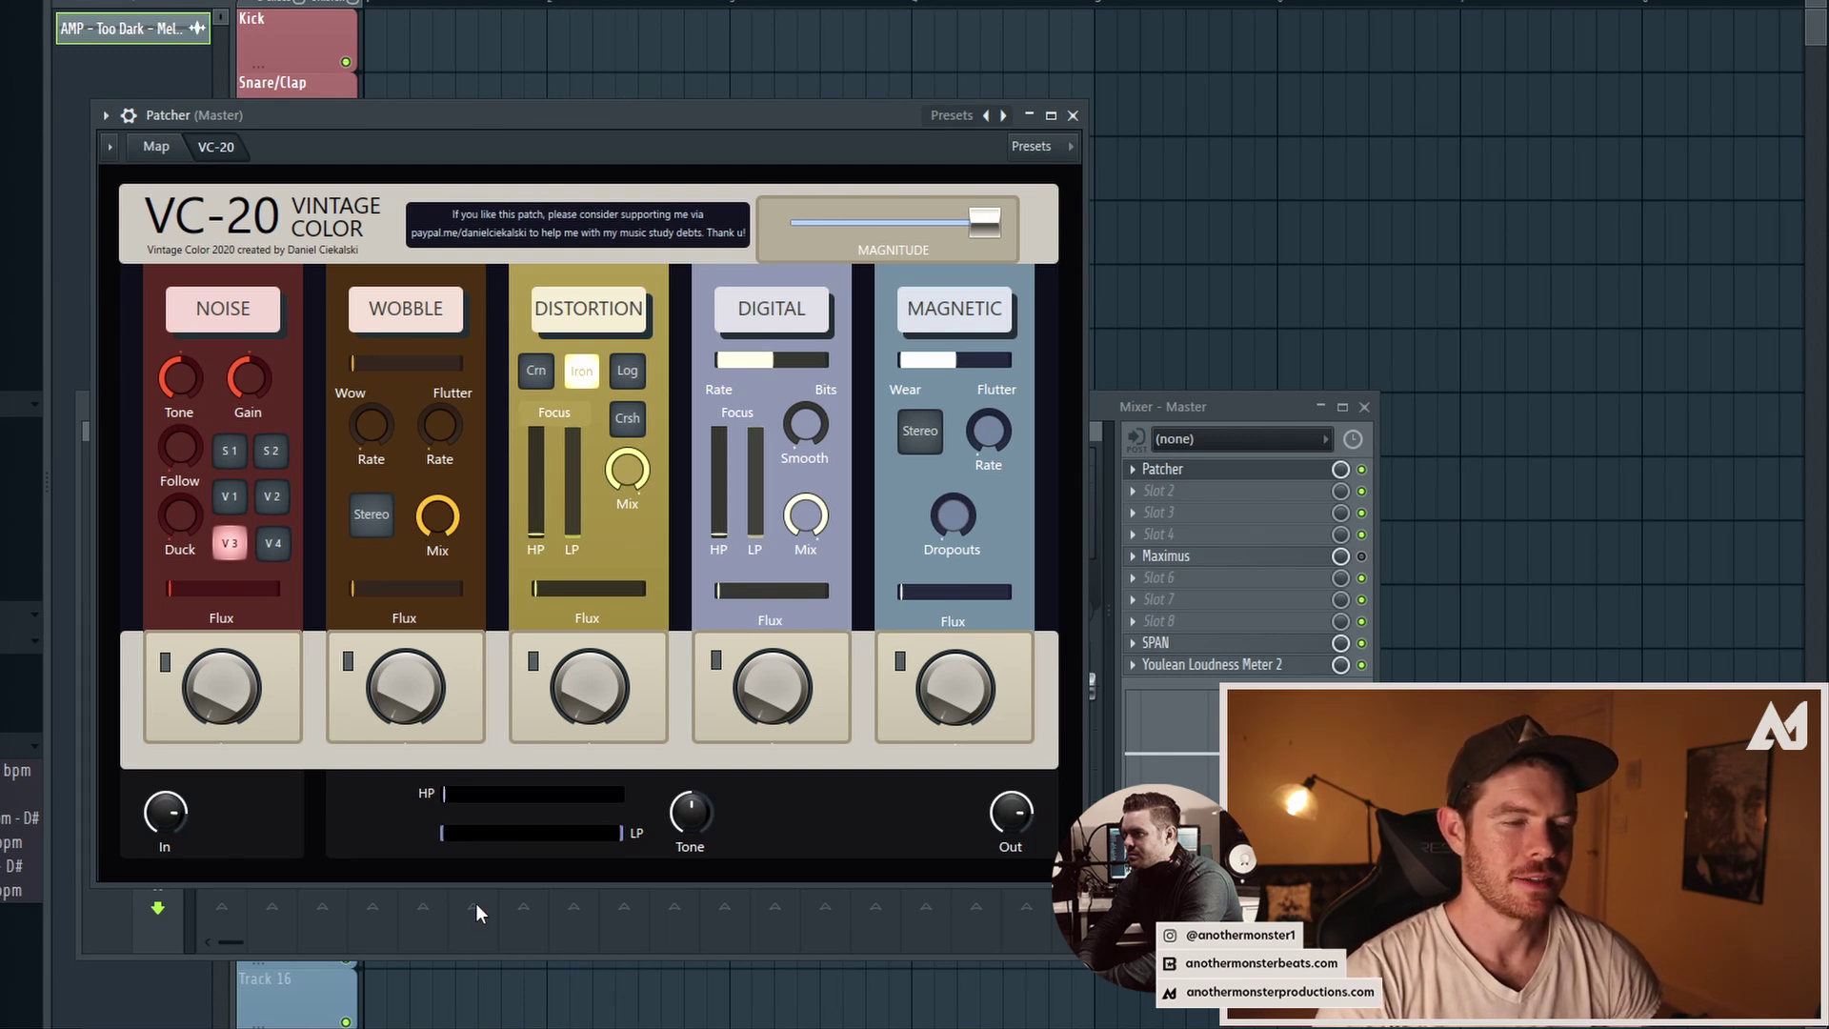
drag(229, 707, 228, 674)
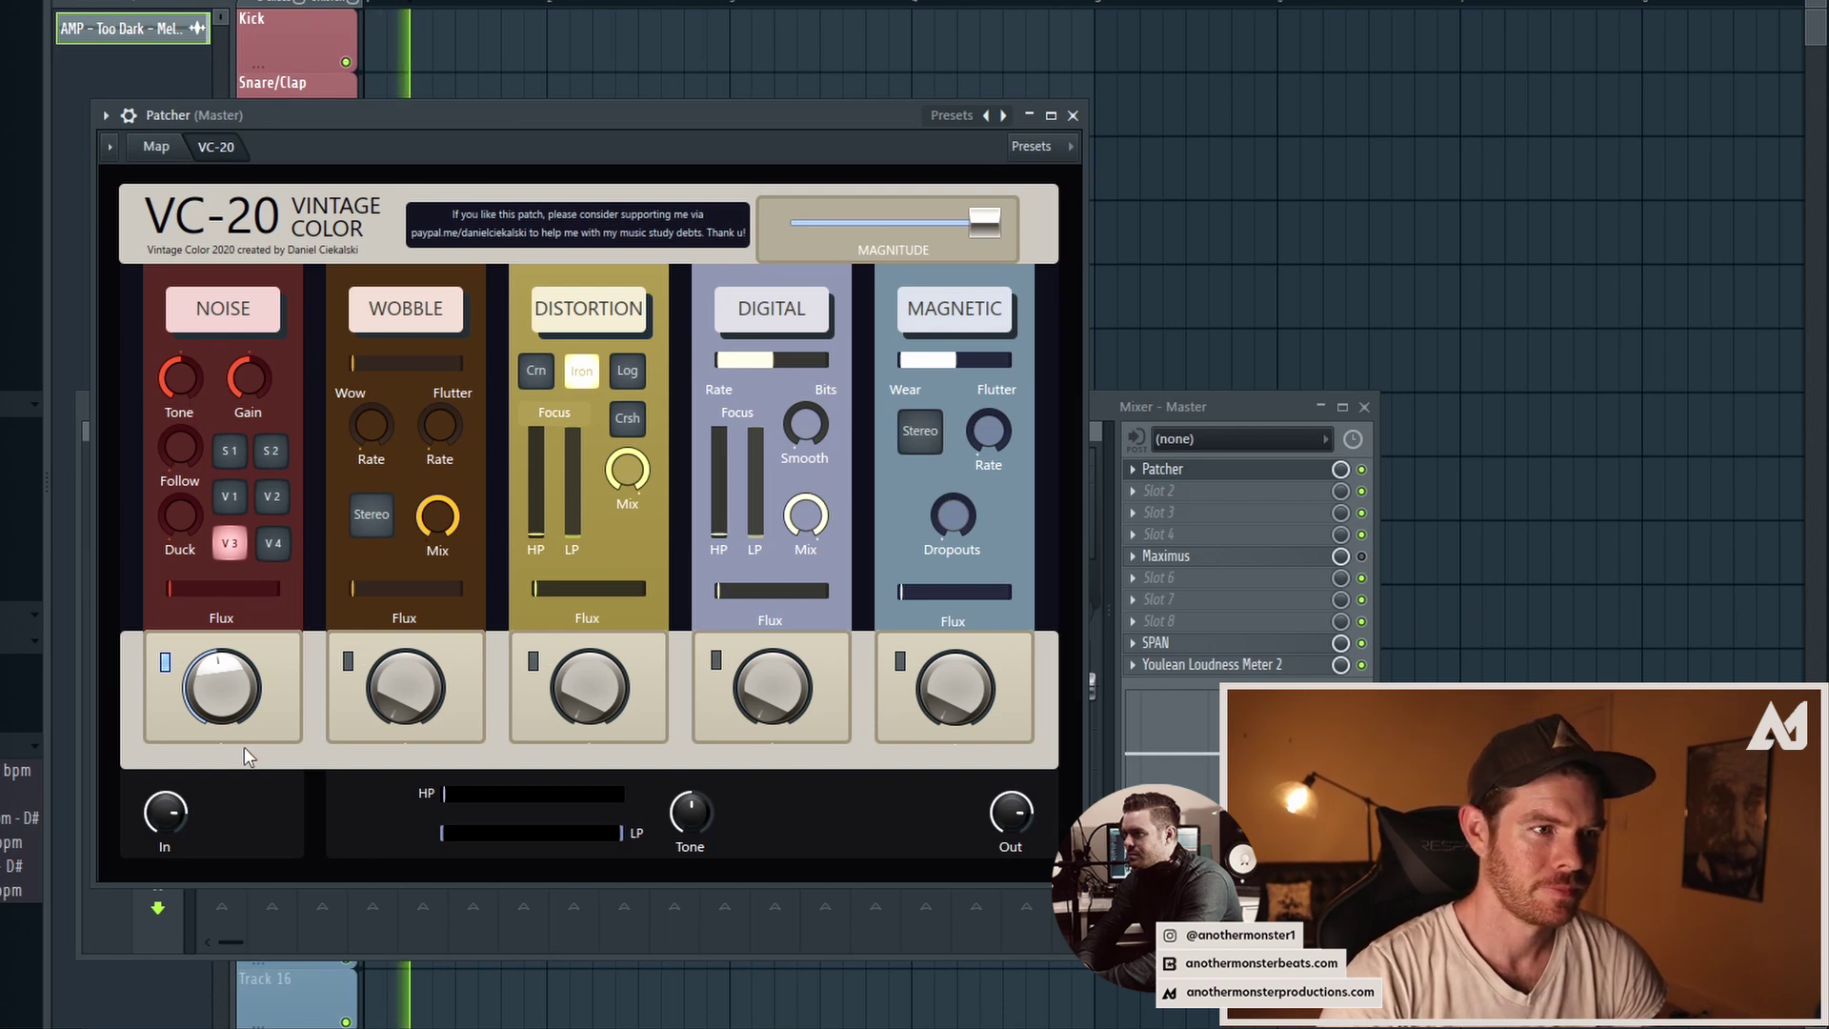
drag(215, 690, 215, 682)
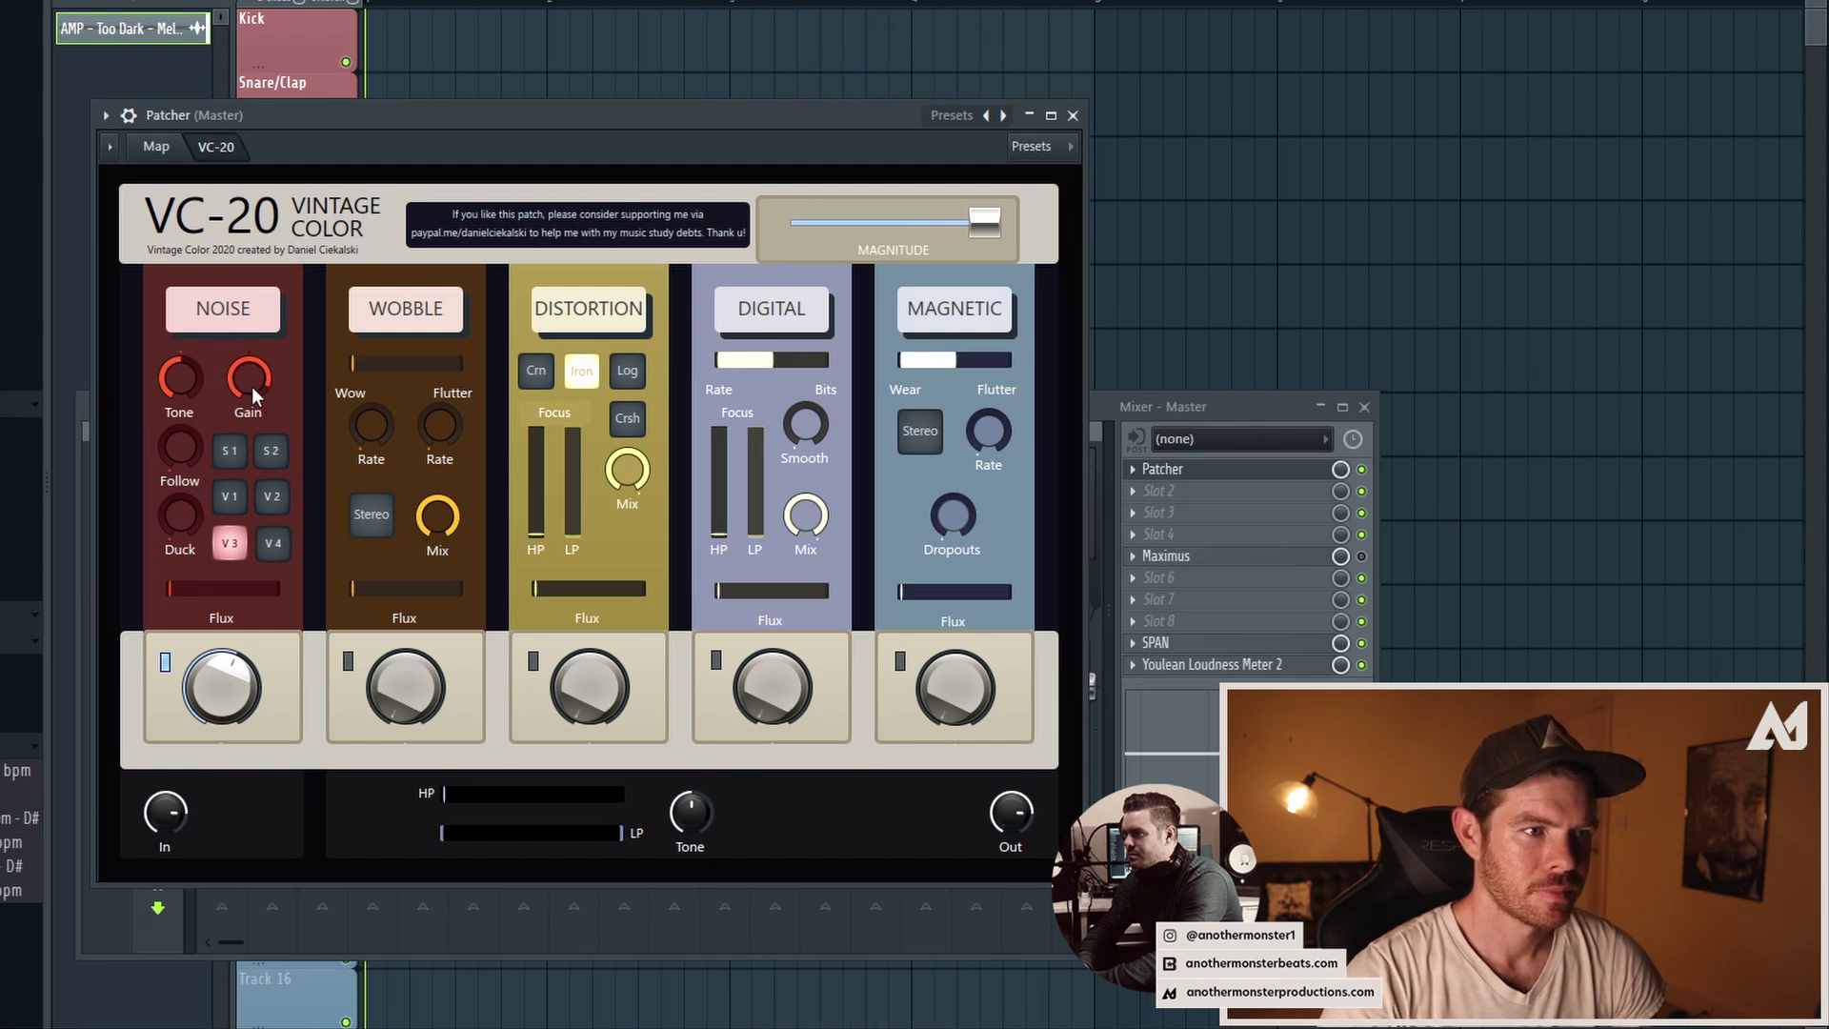
Lower the channel volume of the Too Dark melody loop and reopen Patcher from the Master mixer track during playback.
click(521, 2)
key(space)
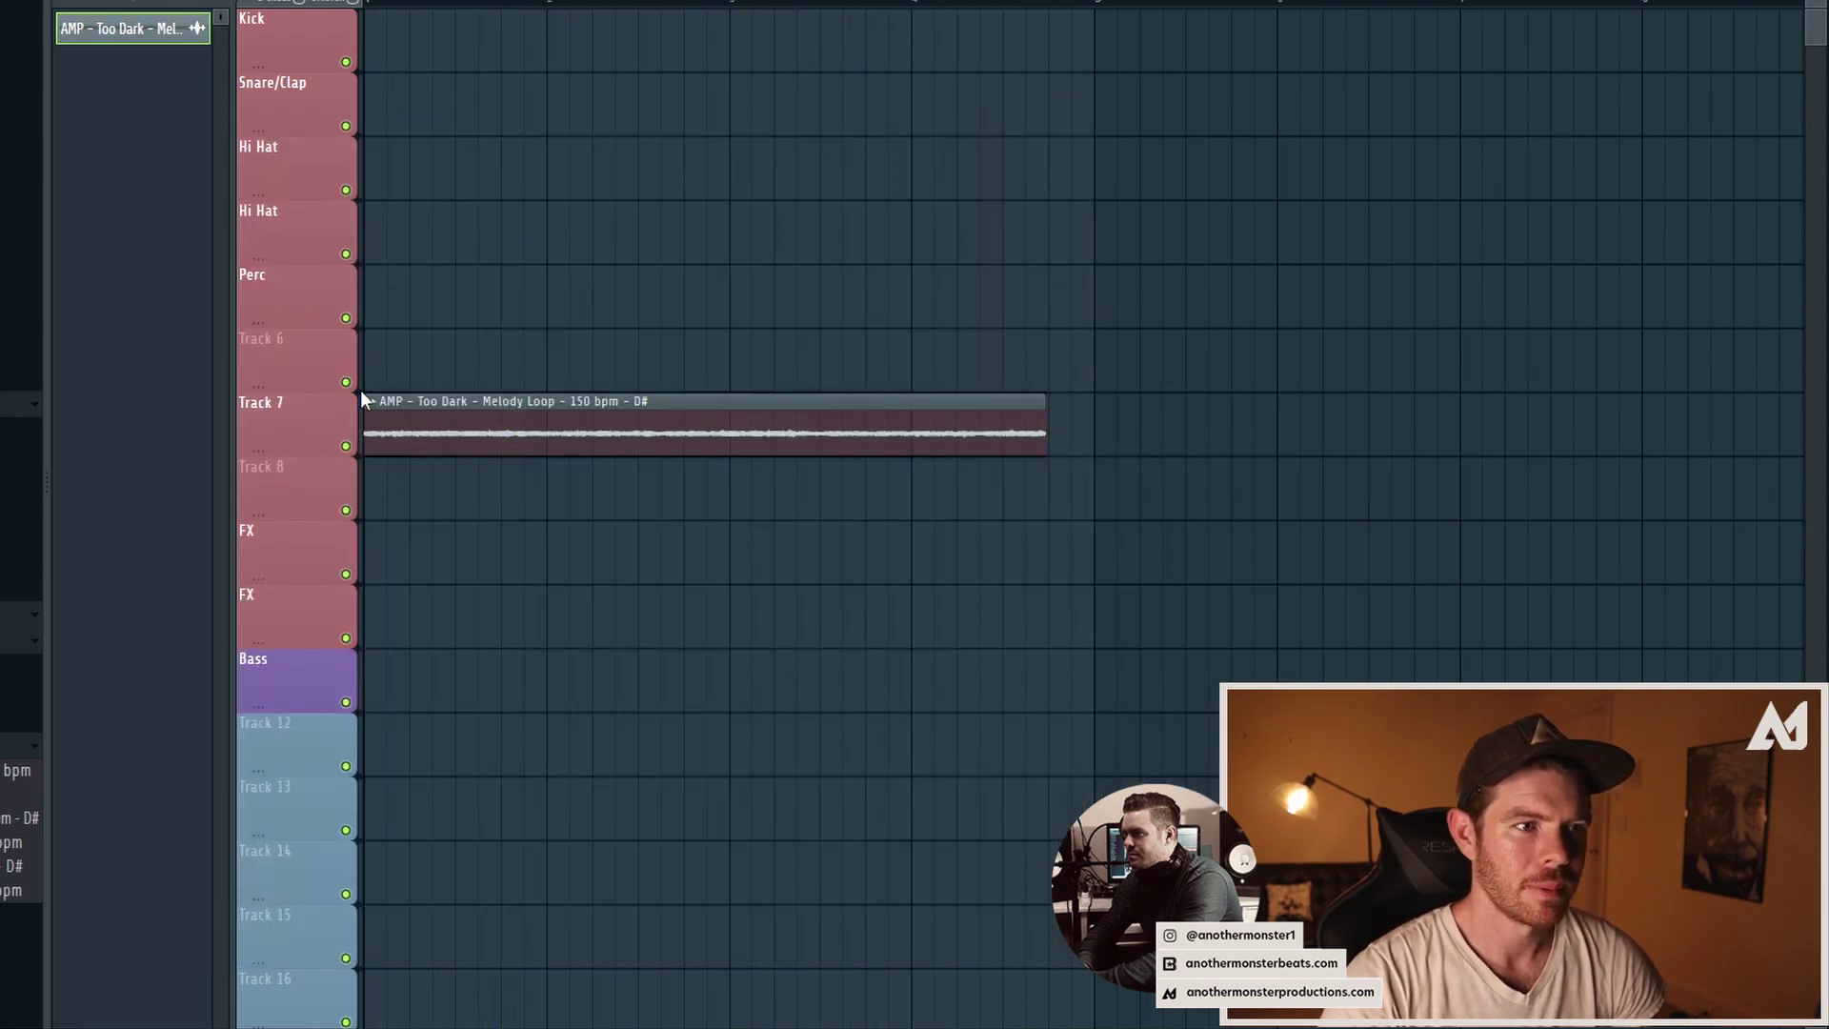
click(370, 402)
click(397, 482)
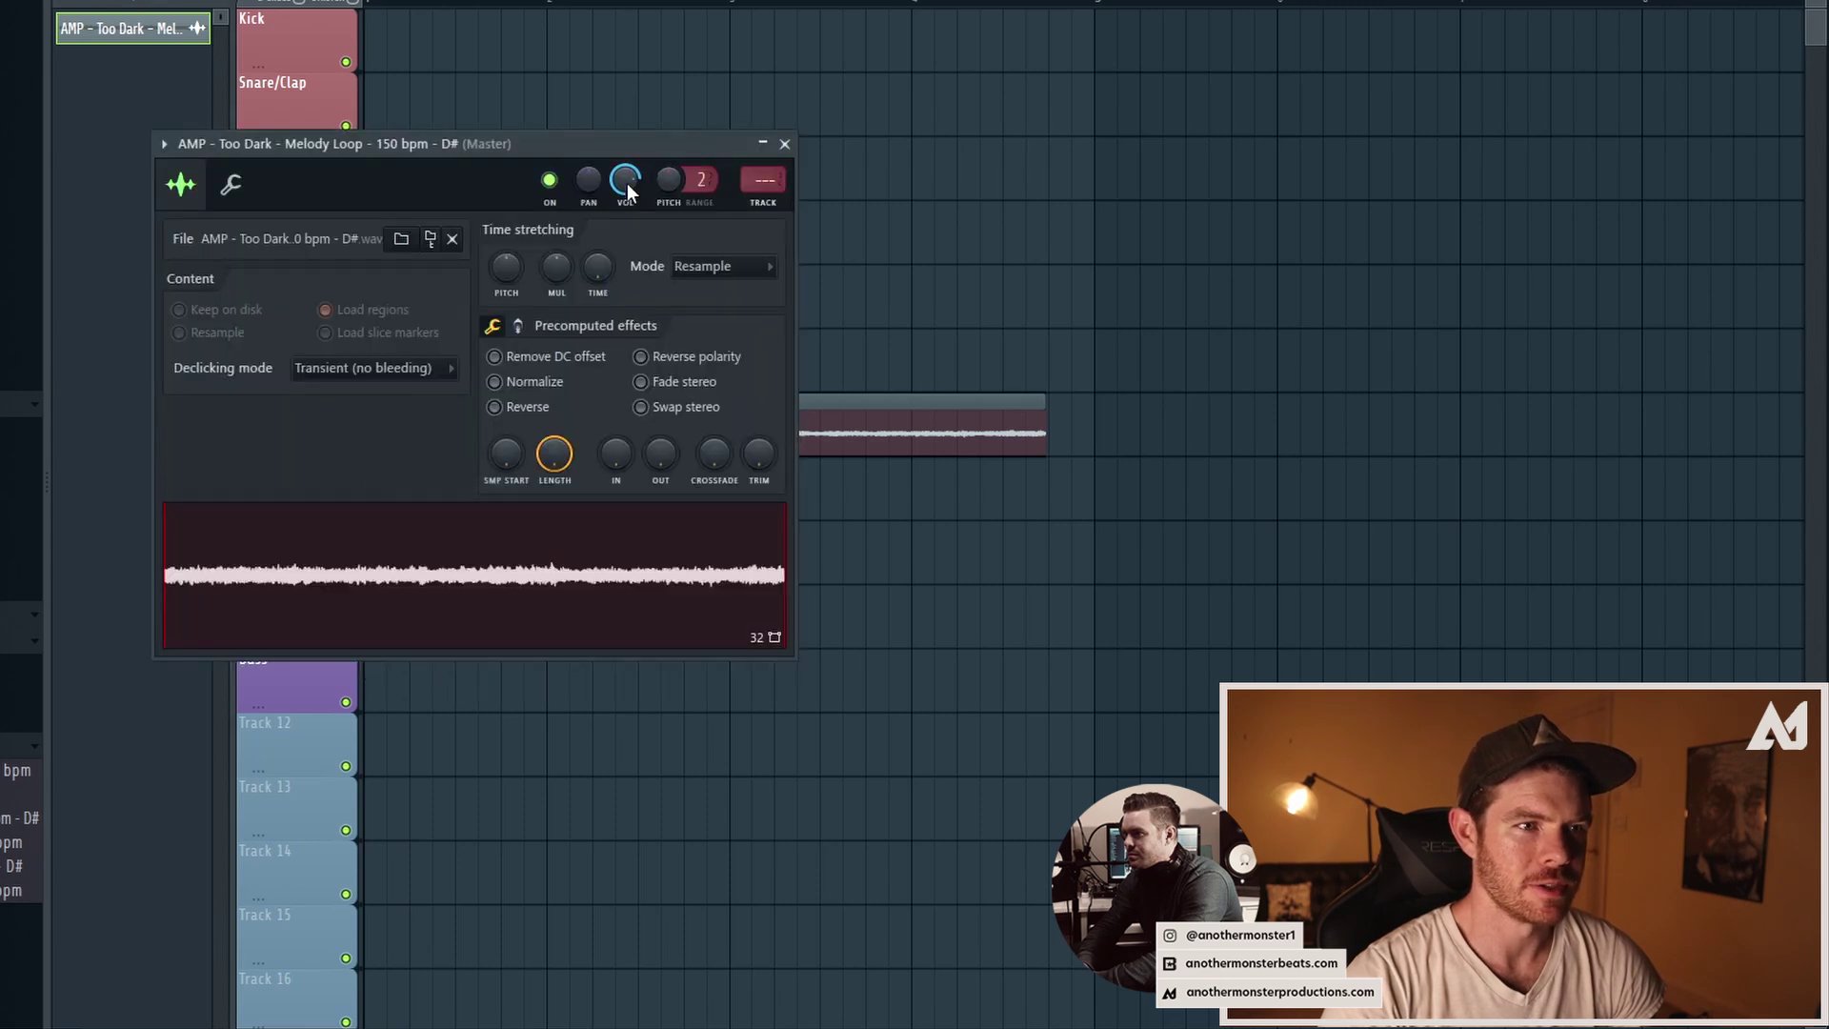
key(F9)
key(space)
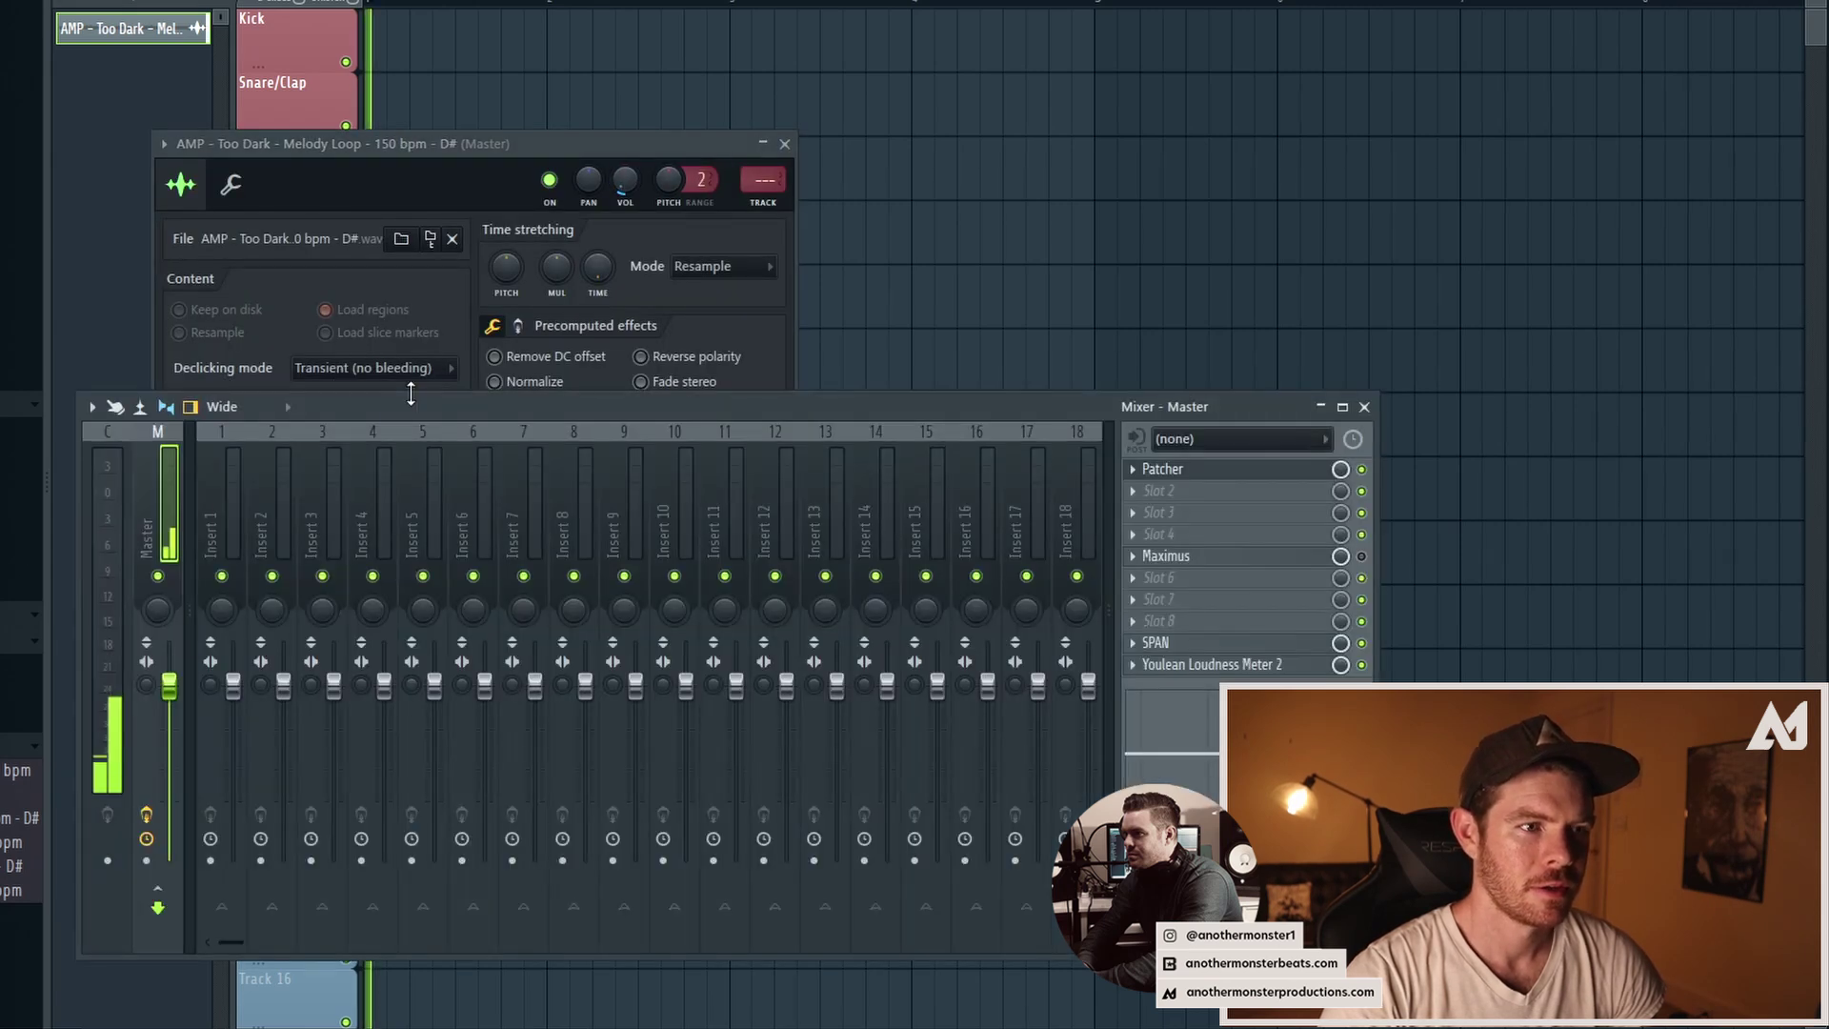
click(1164, 469)
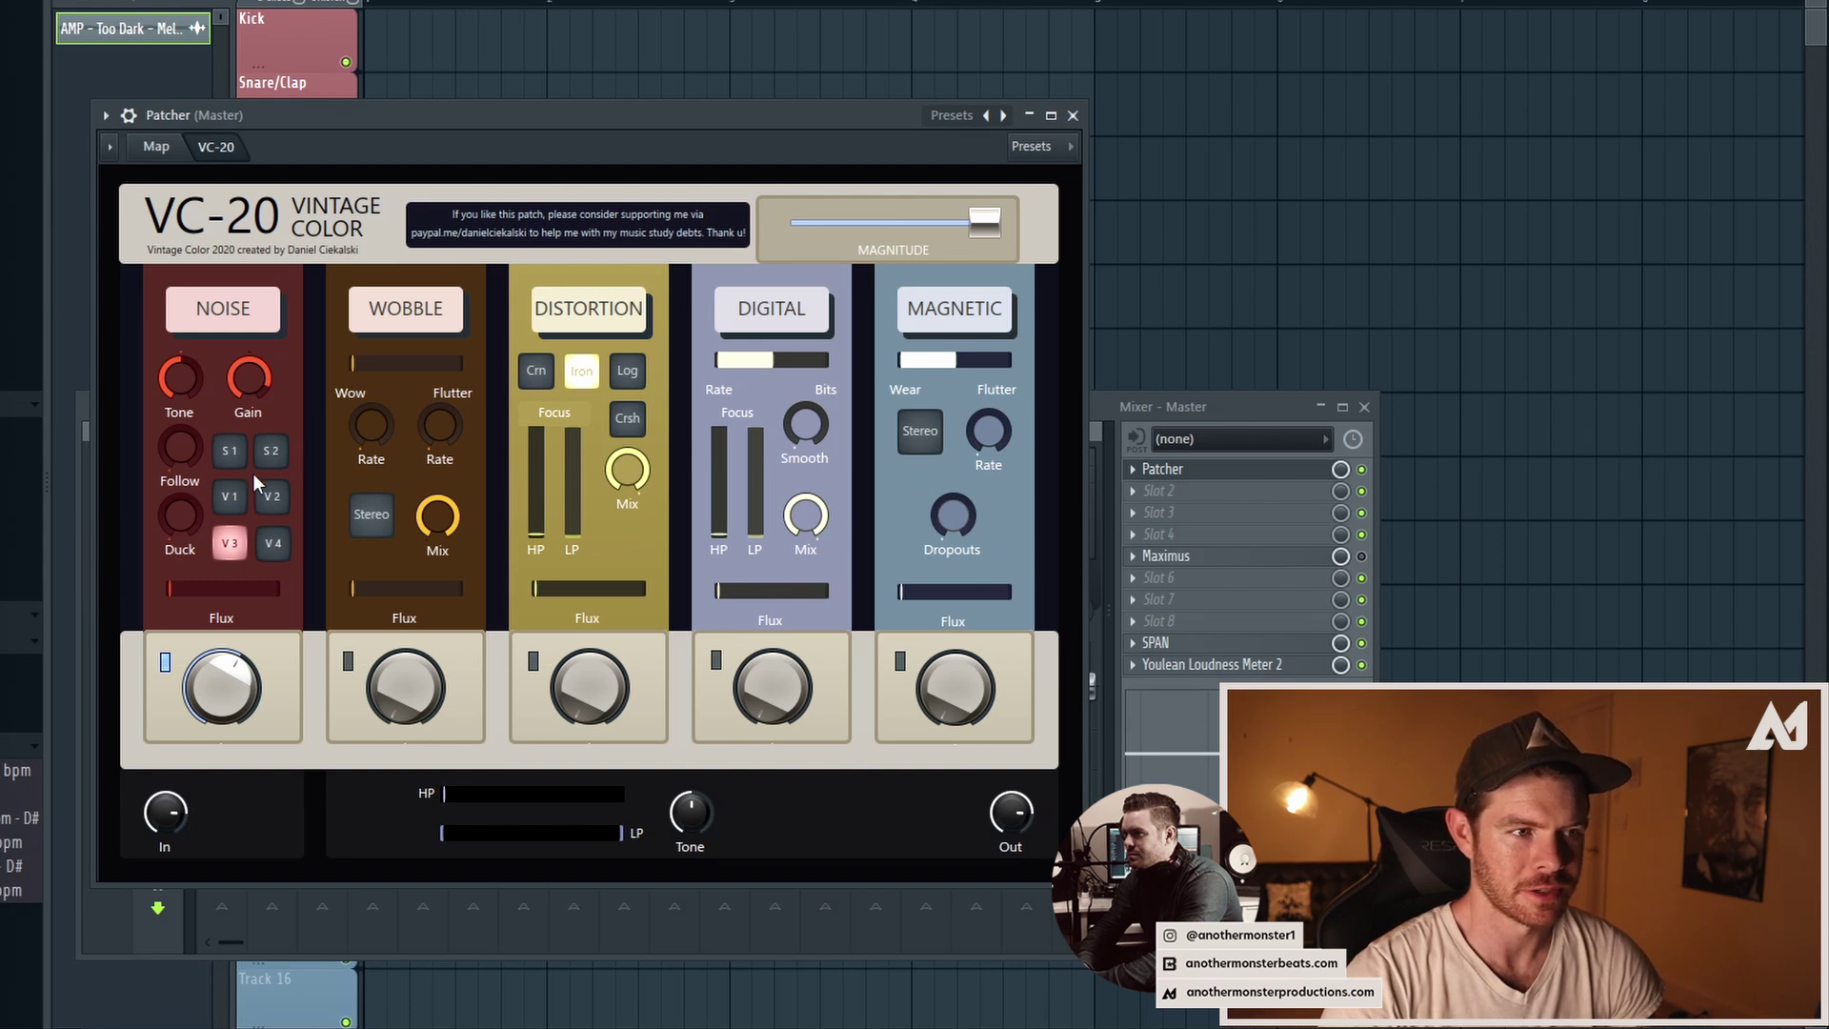
Enable the S1, V1, S2, V2 and V4 noise types alongside V3 and toggle playback to hear them.
click(229, 451)
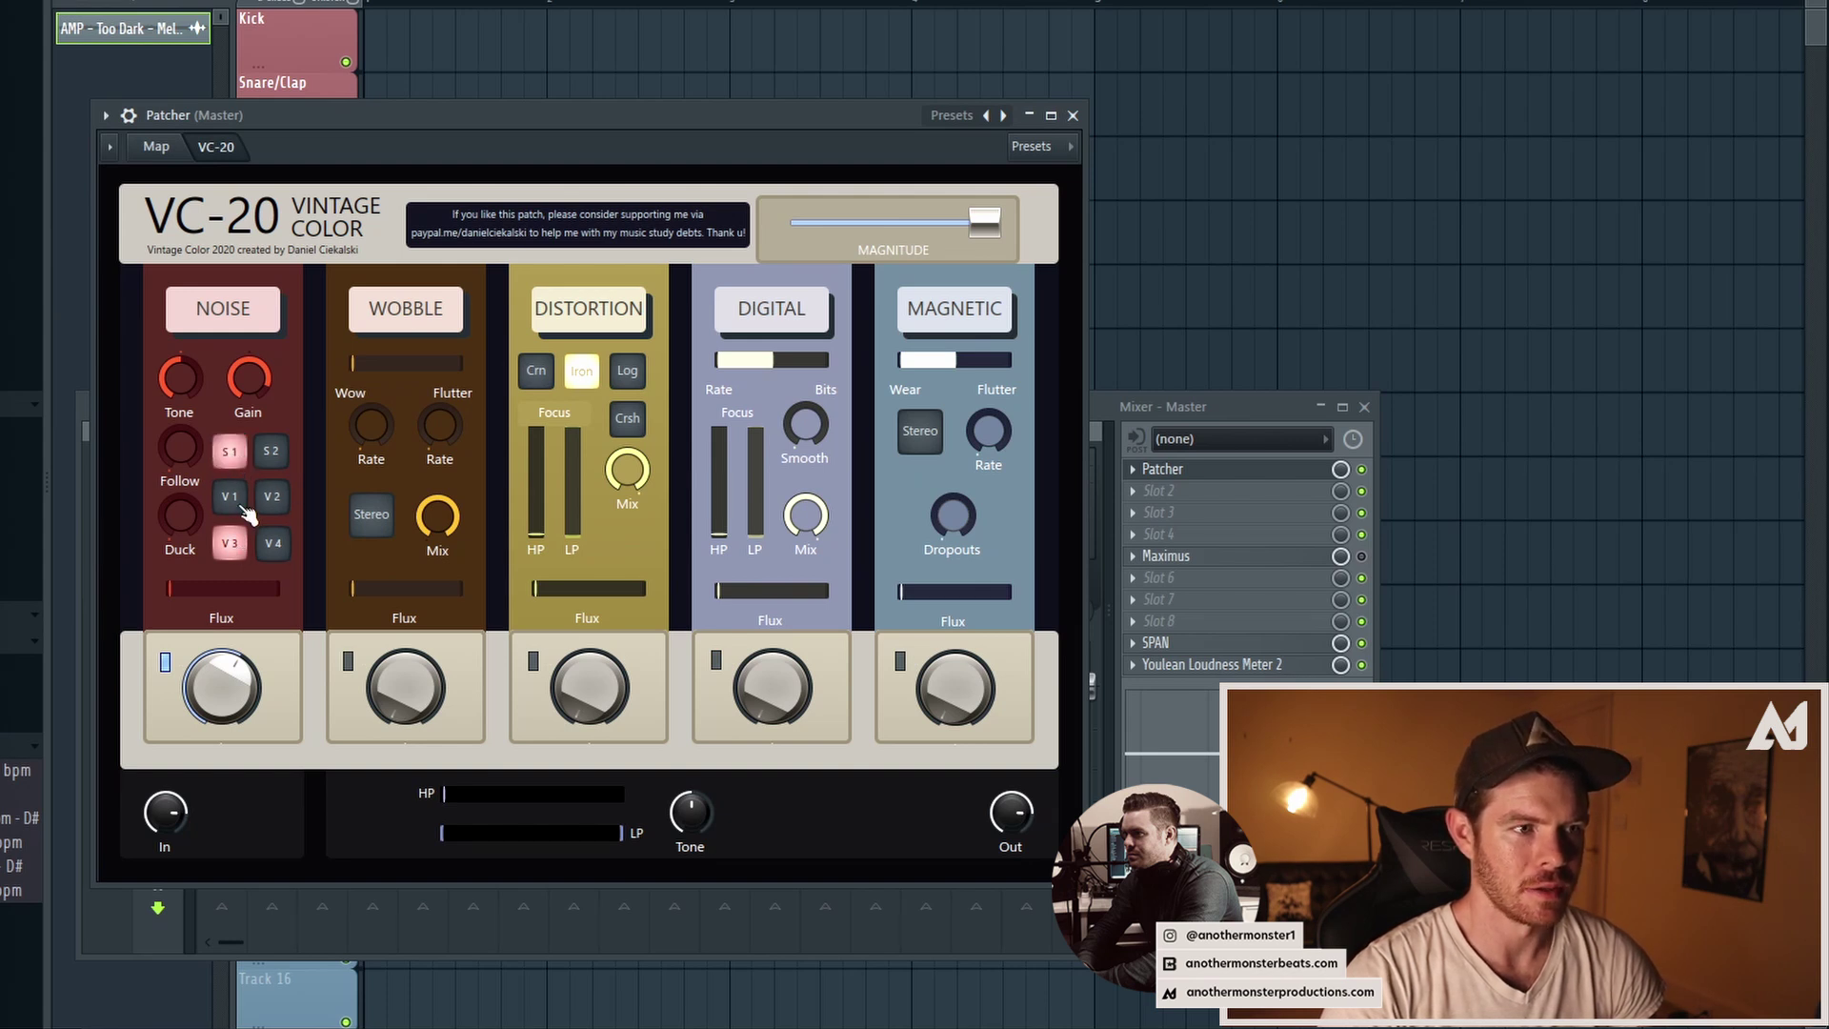
click(230, 496)
click(270, 450)
click(272, 497)
click(272, 543)
key(space)
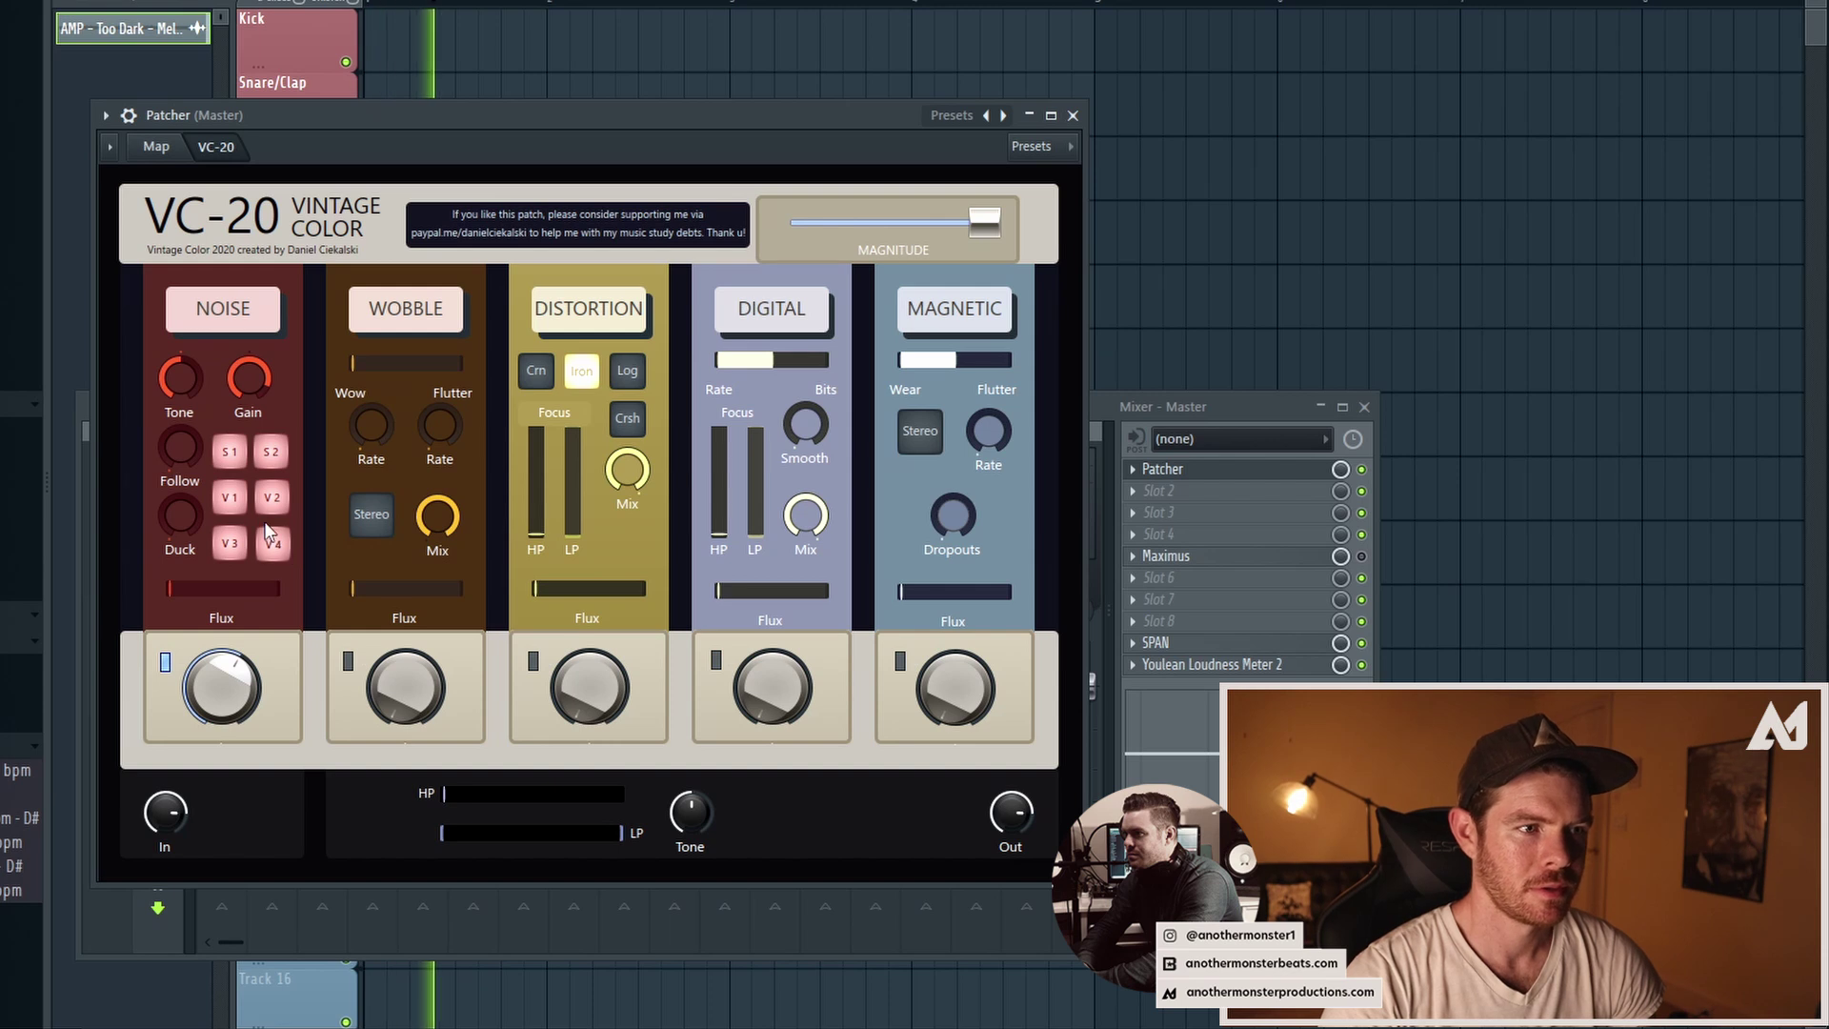
Switch off the combined noise types and audition S1 and V1 individually, ending with only S1 enabled.
click(271, 450)
click(229, 450)
click(230, 497)
click(272, 497)
click(272, 543)
click(230, 542)
click(230, 450)
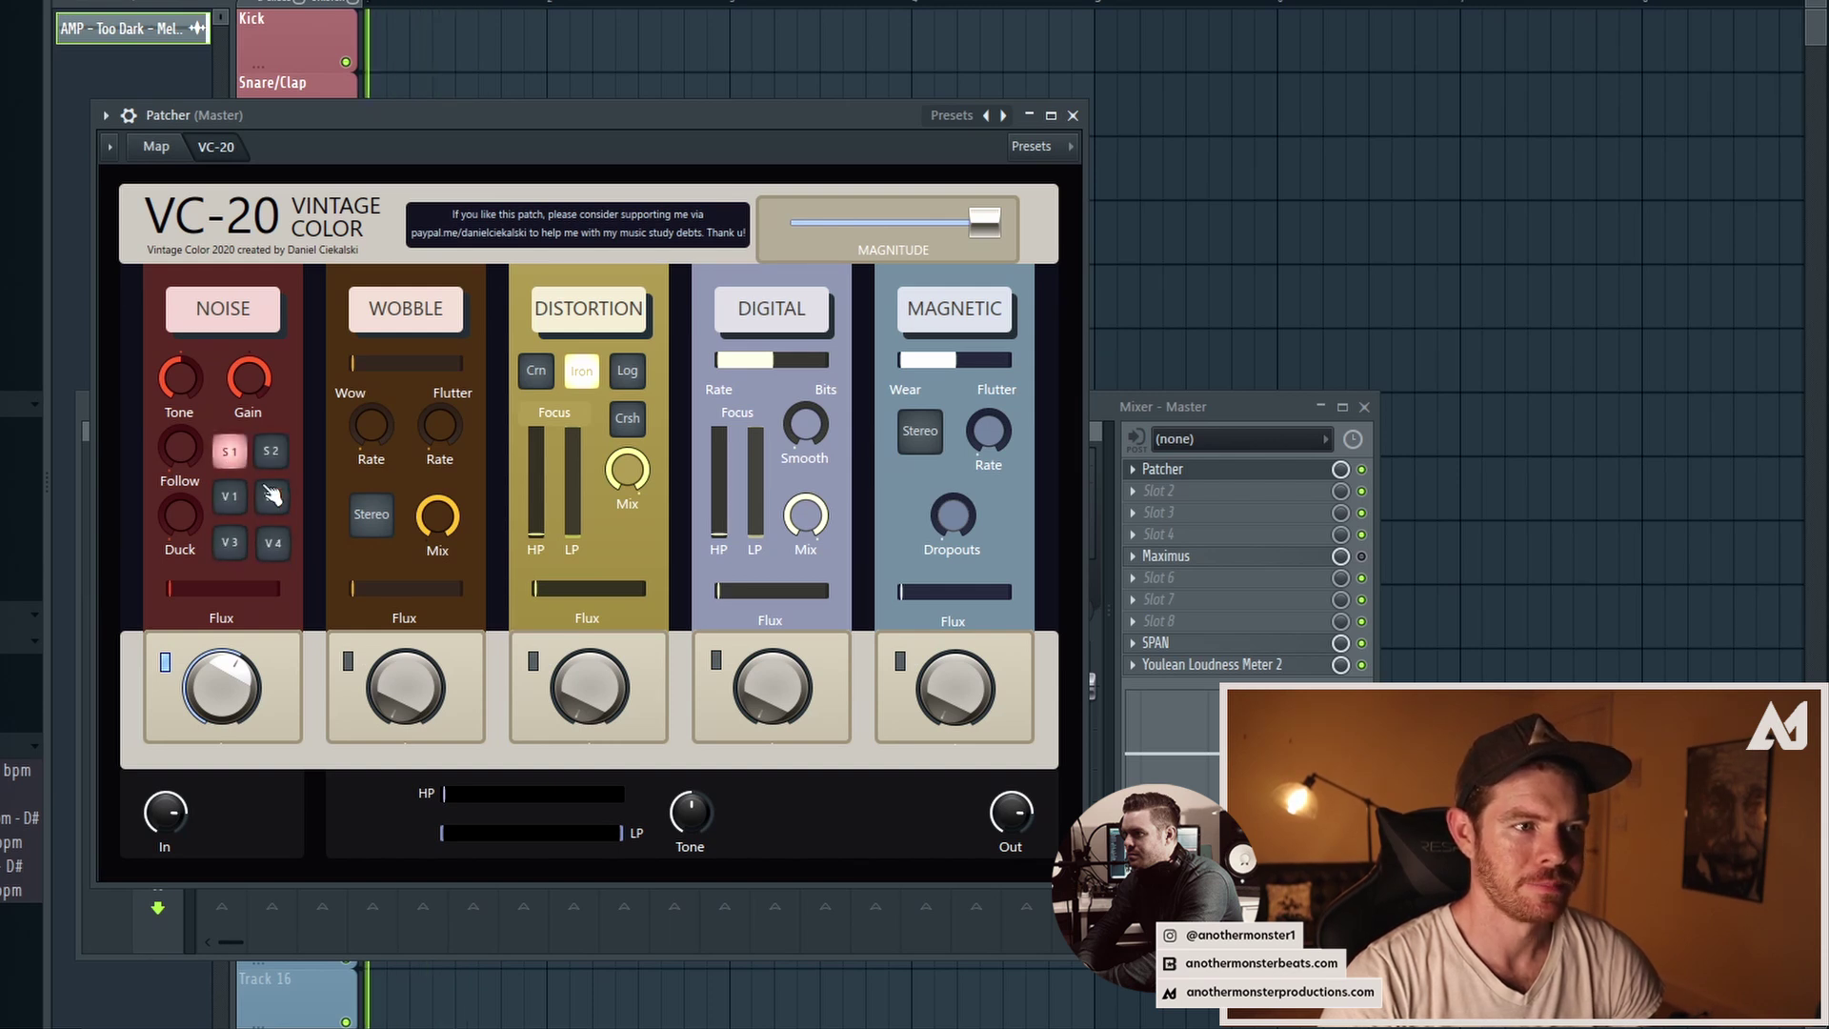
click(230, 450)
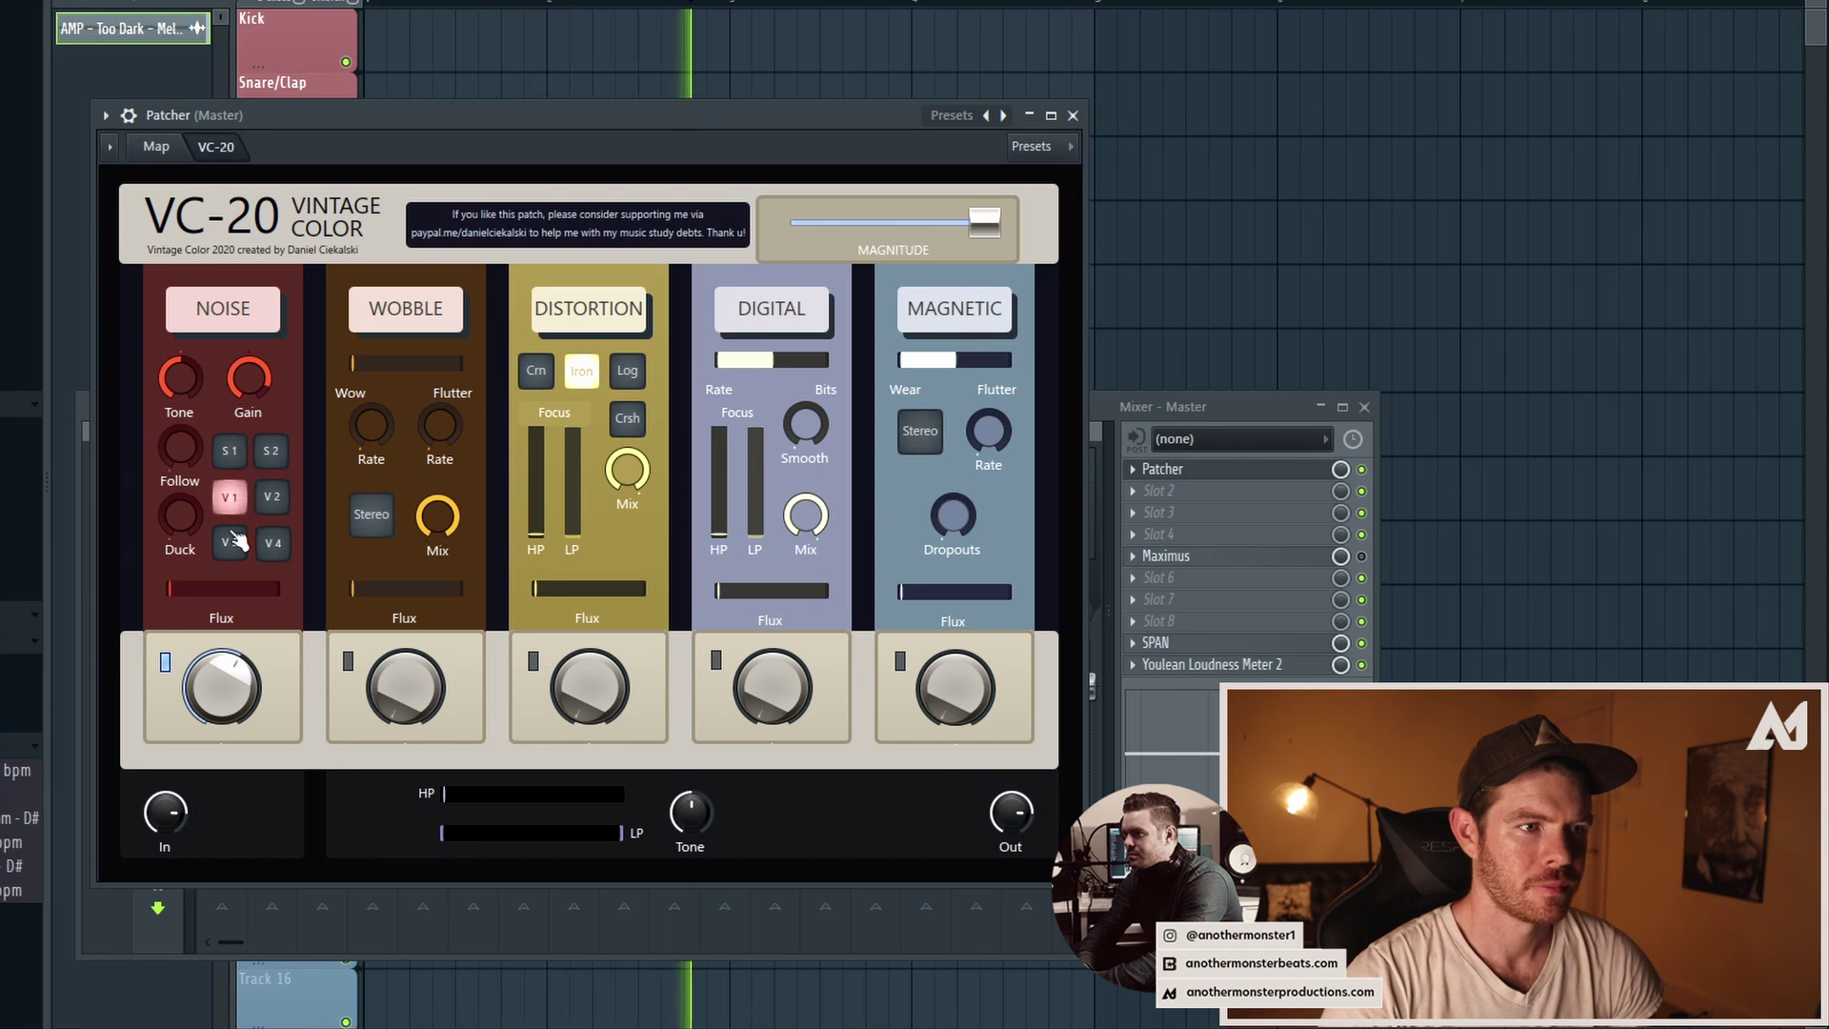
click(230, 451)
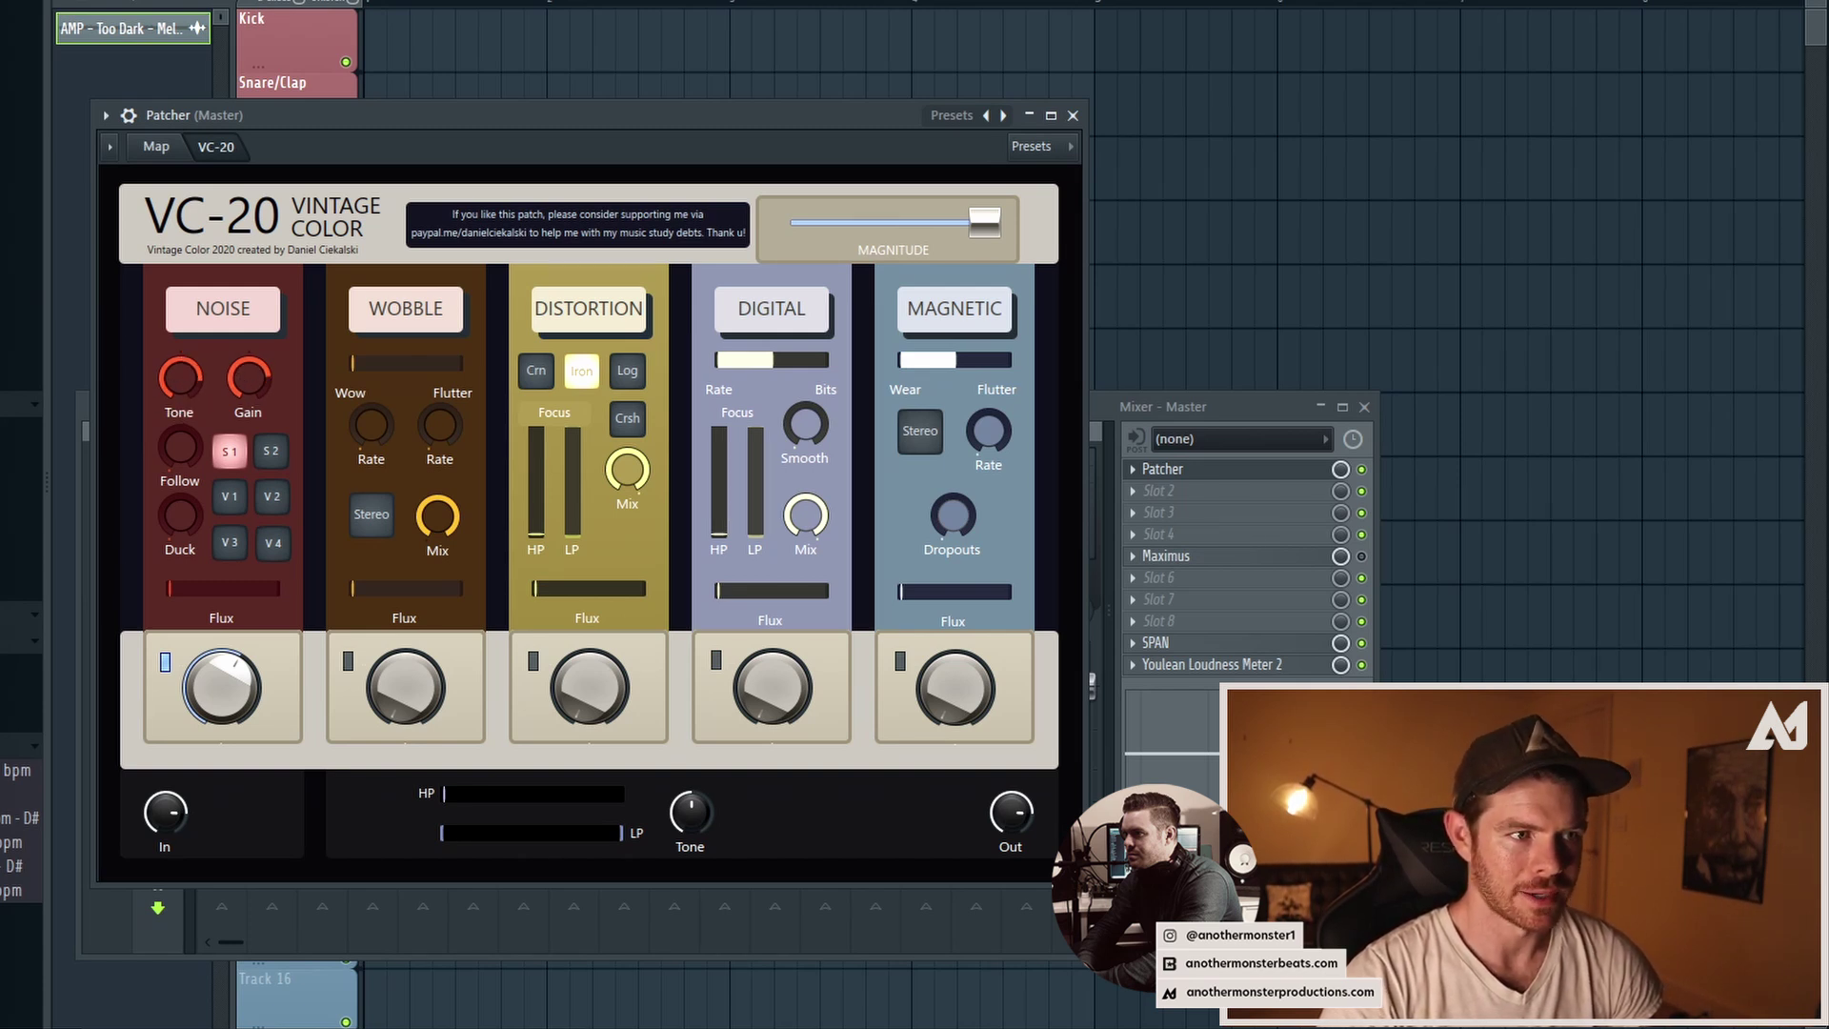
Audition the S1, V1 and V3 noise types during playback, ending with V3 and S2 enabled together.
key(space)
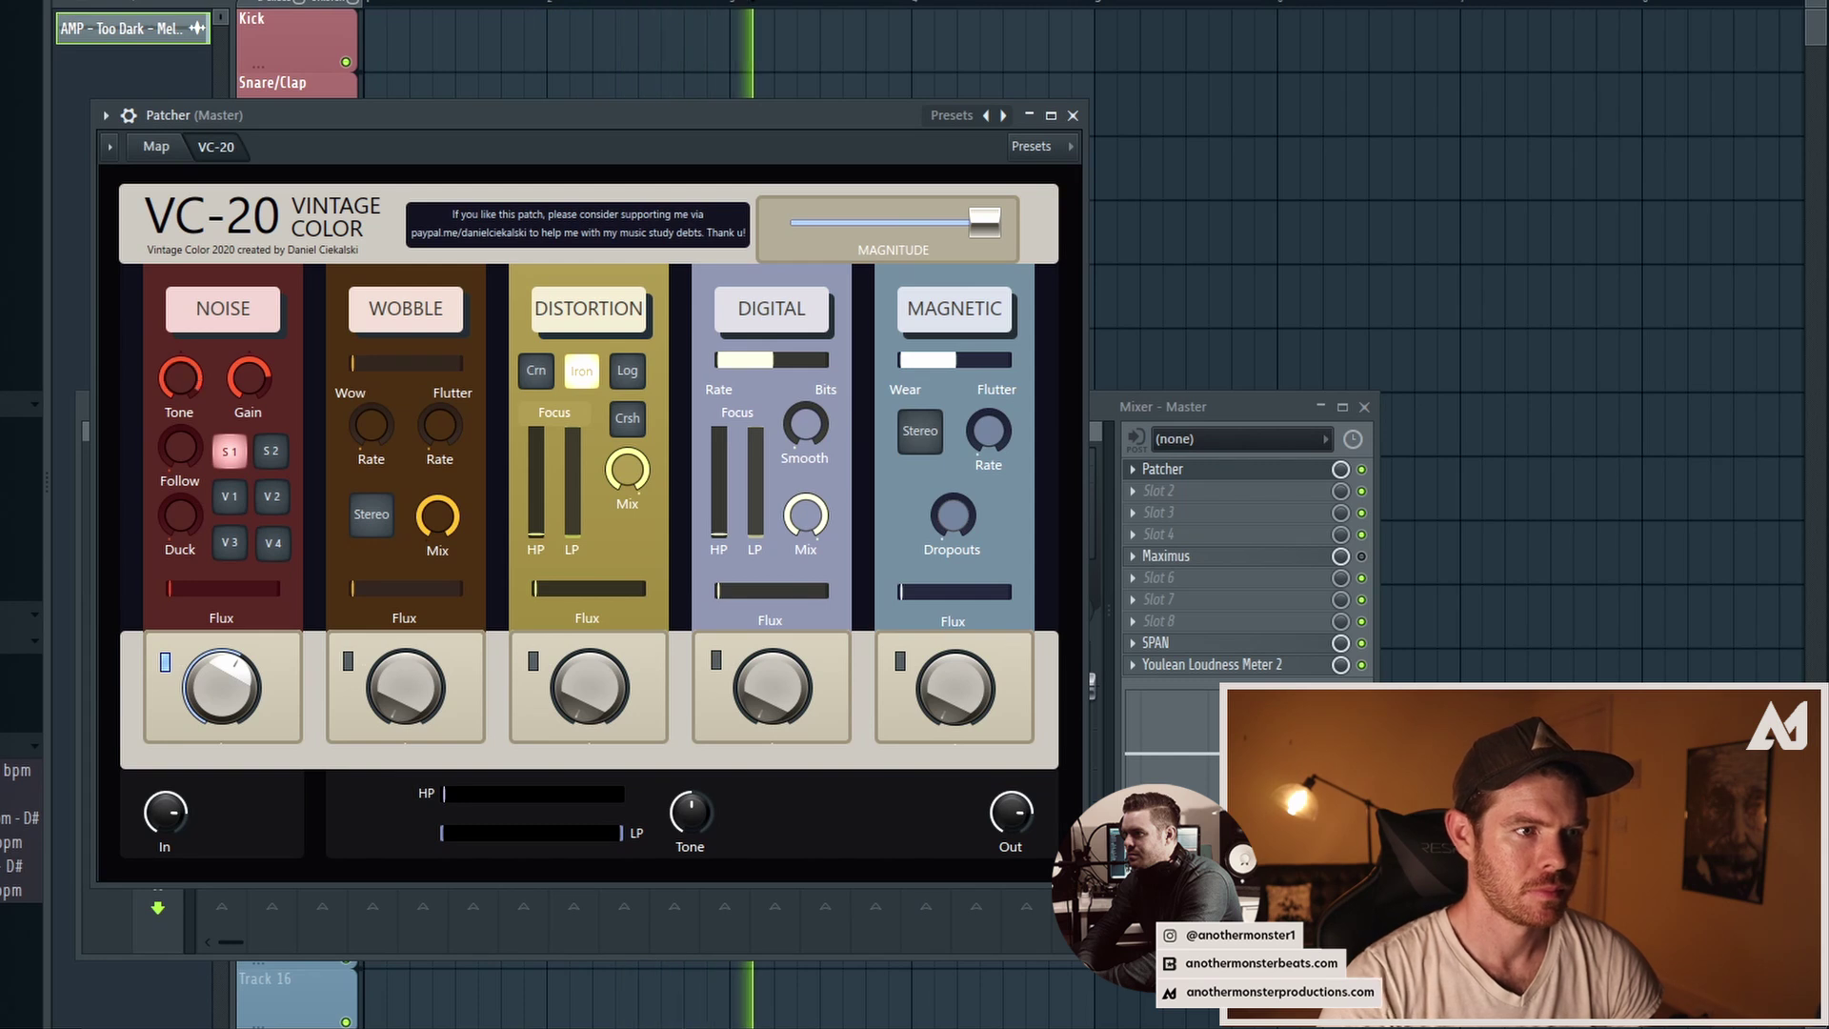
click(230, 495)
key(space)
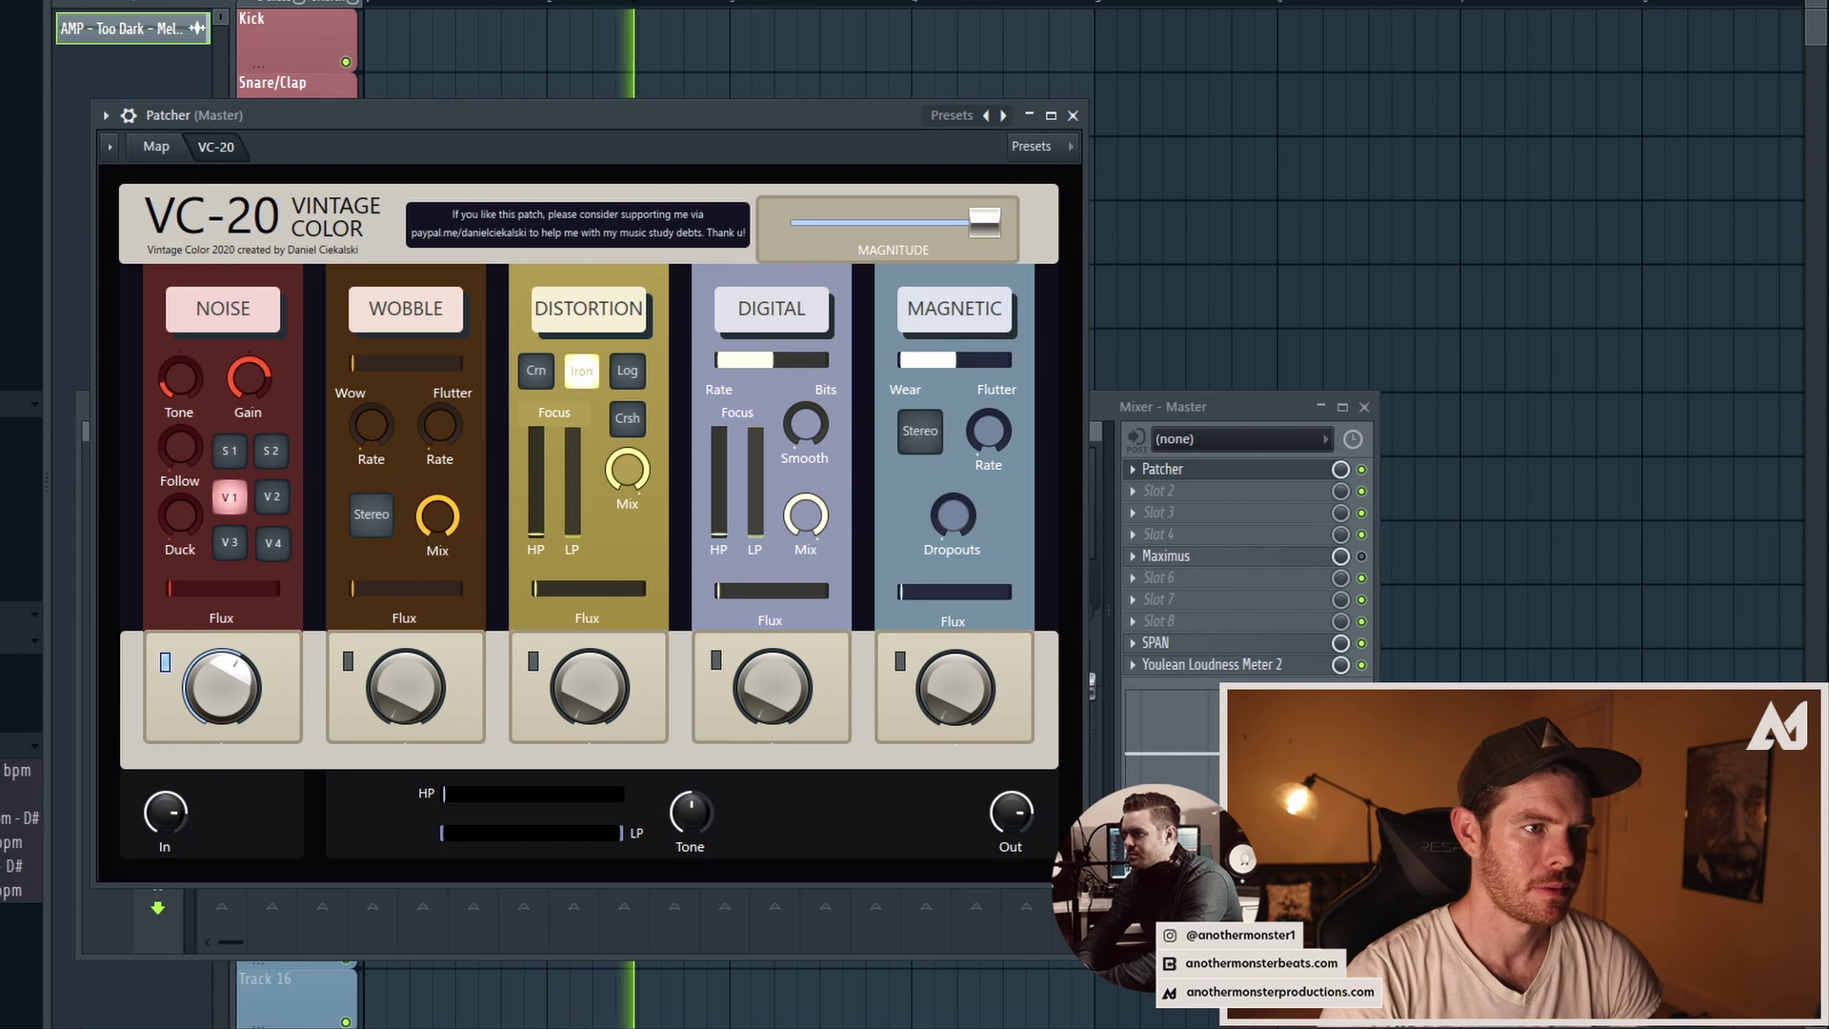
click(230, 542)
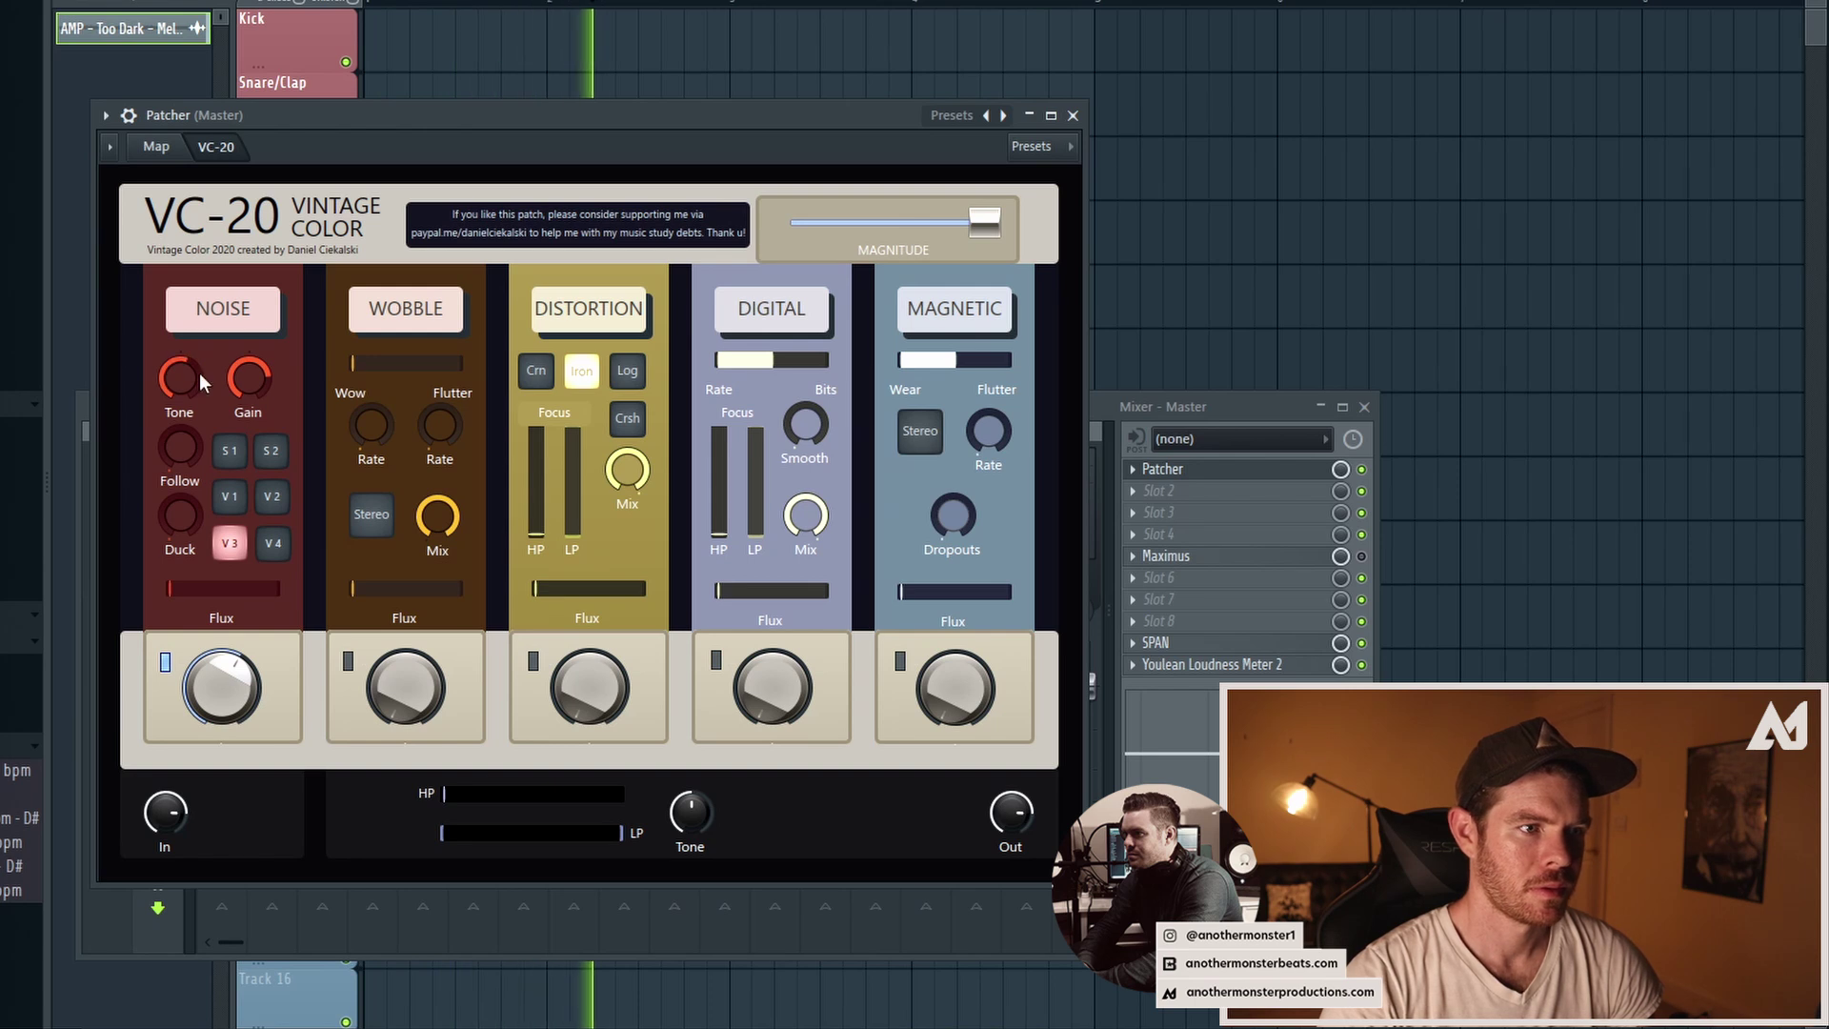
click(271, 450)
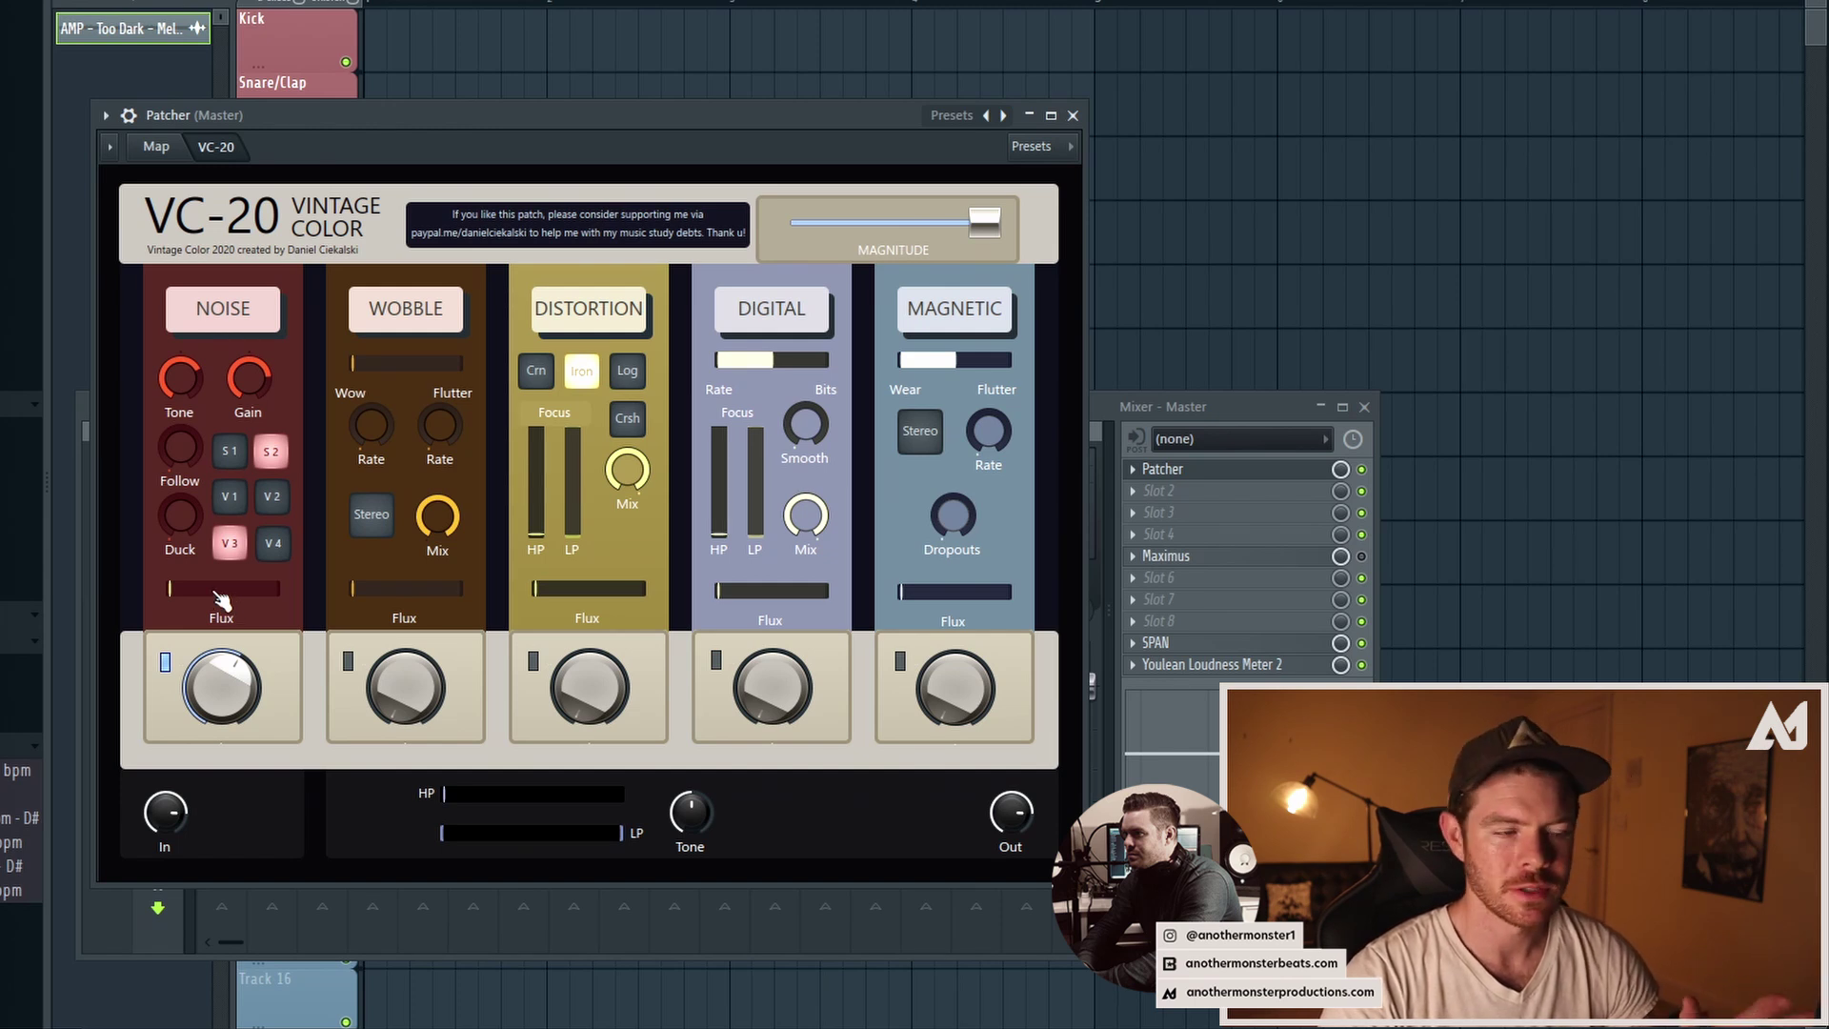
Raise the Noise module's Flux slider to about 90% of its range.
drag(170, 588, 241, 588)
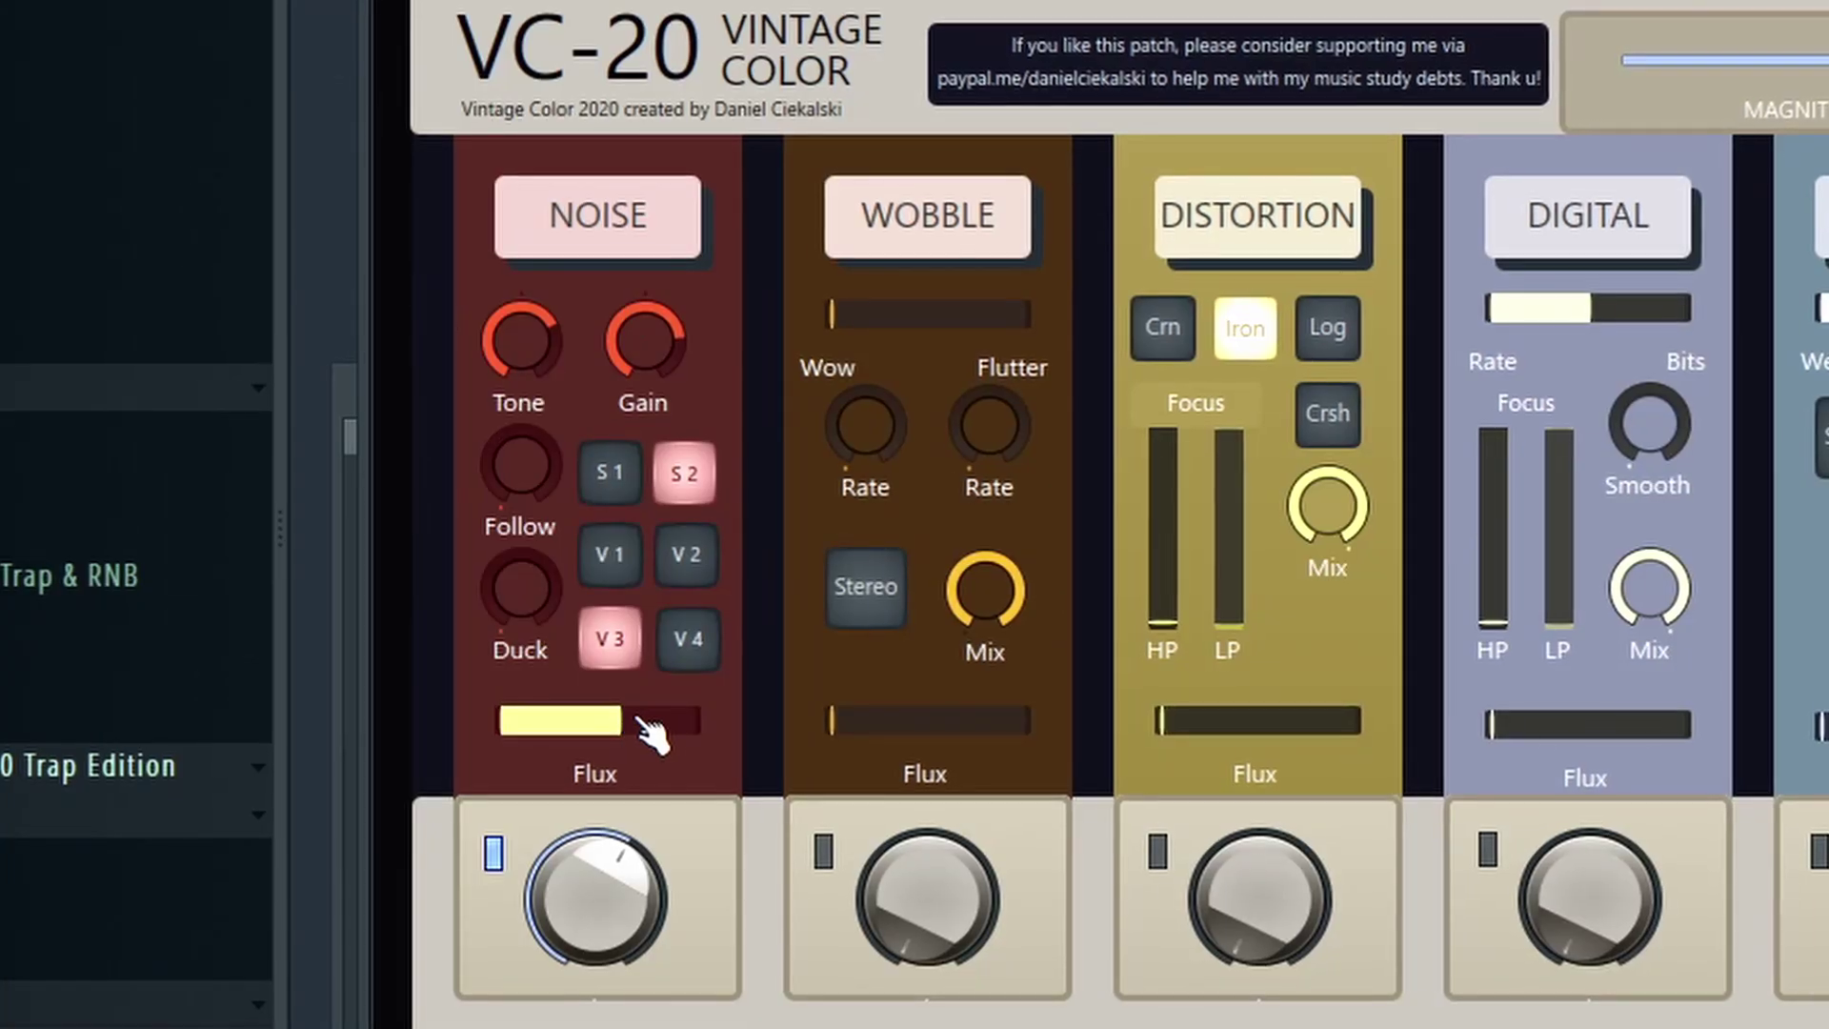
drag(640, 724, 650, 726)
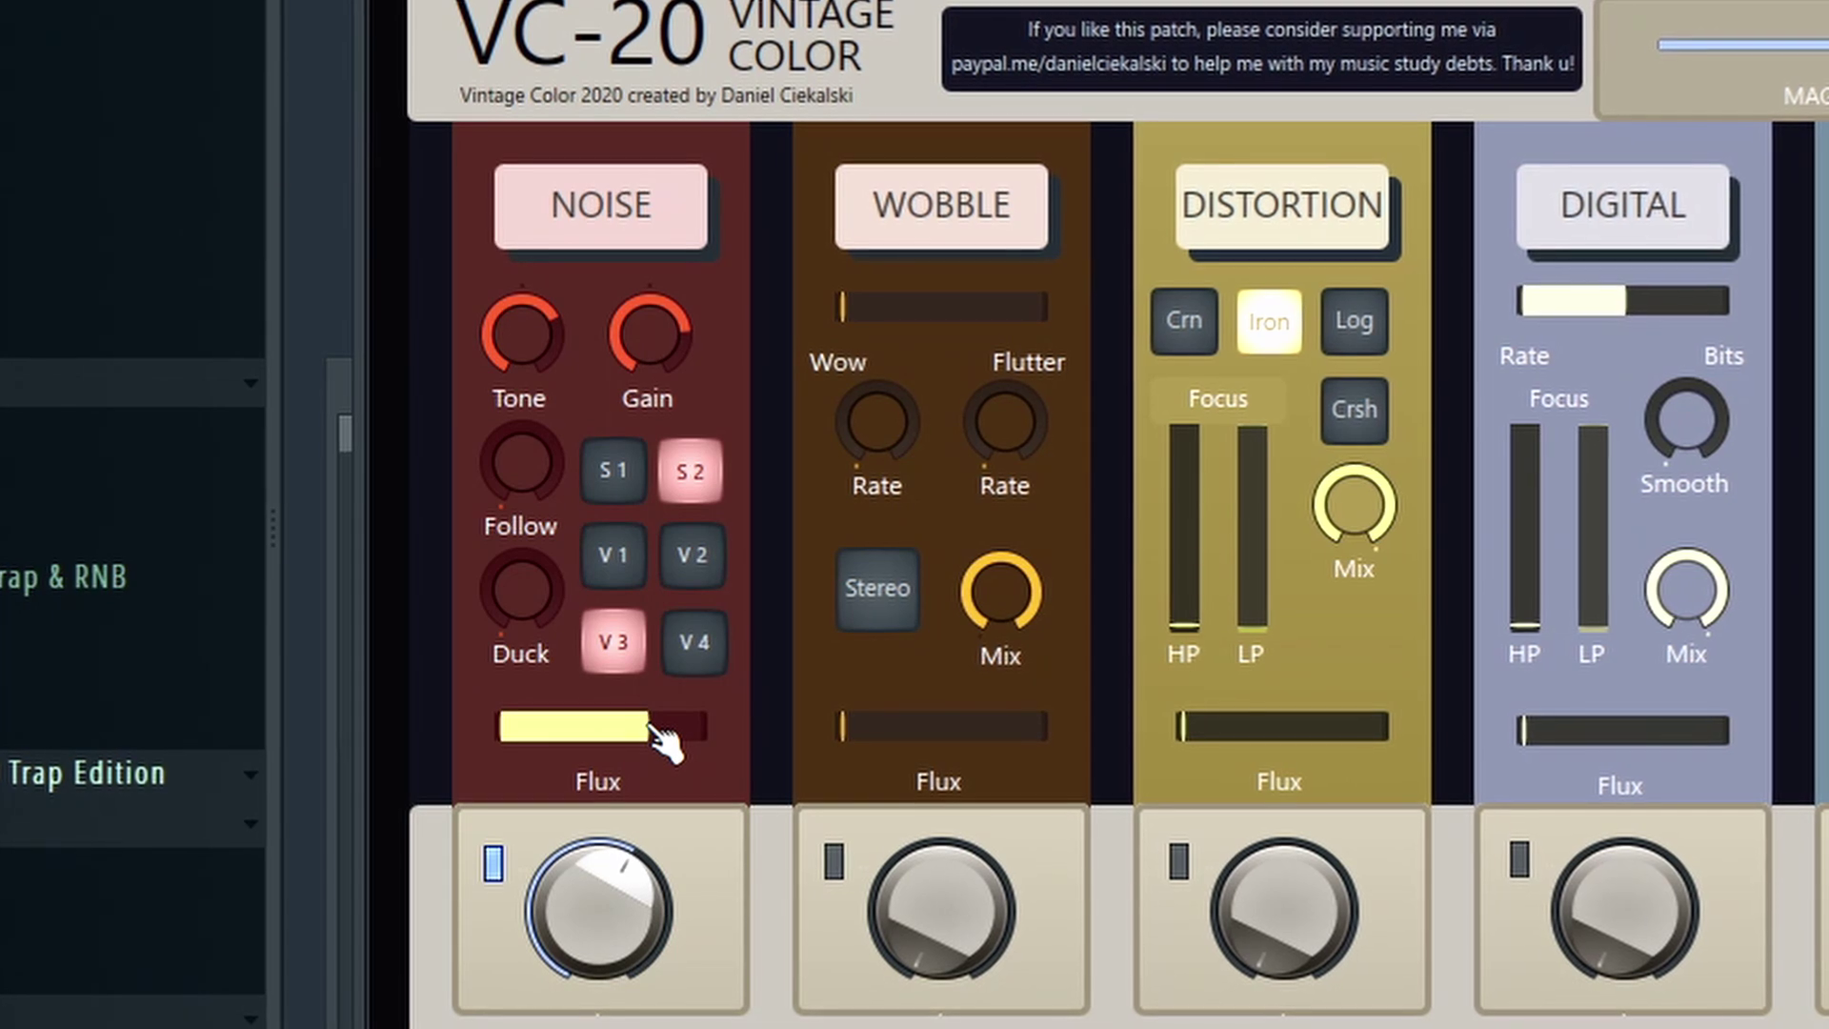
drag(650, 729, 692, 729)
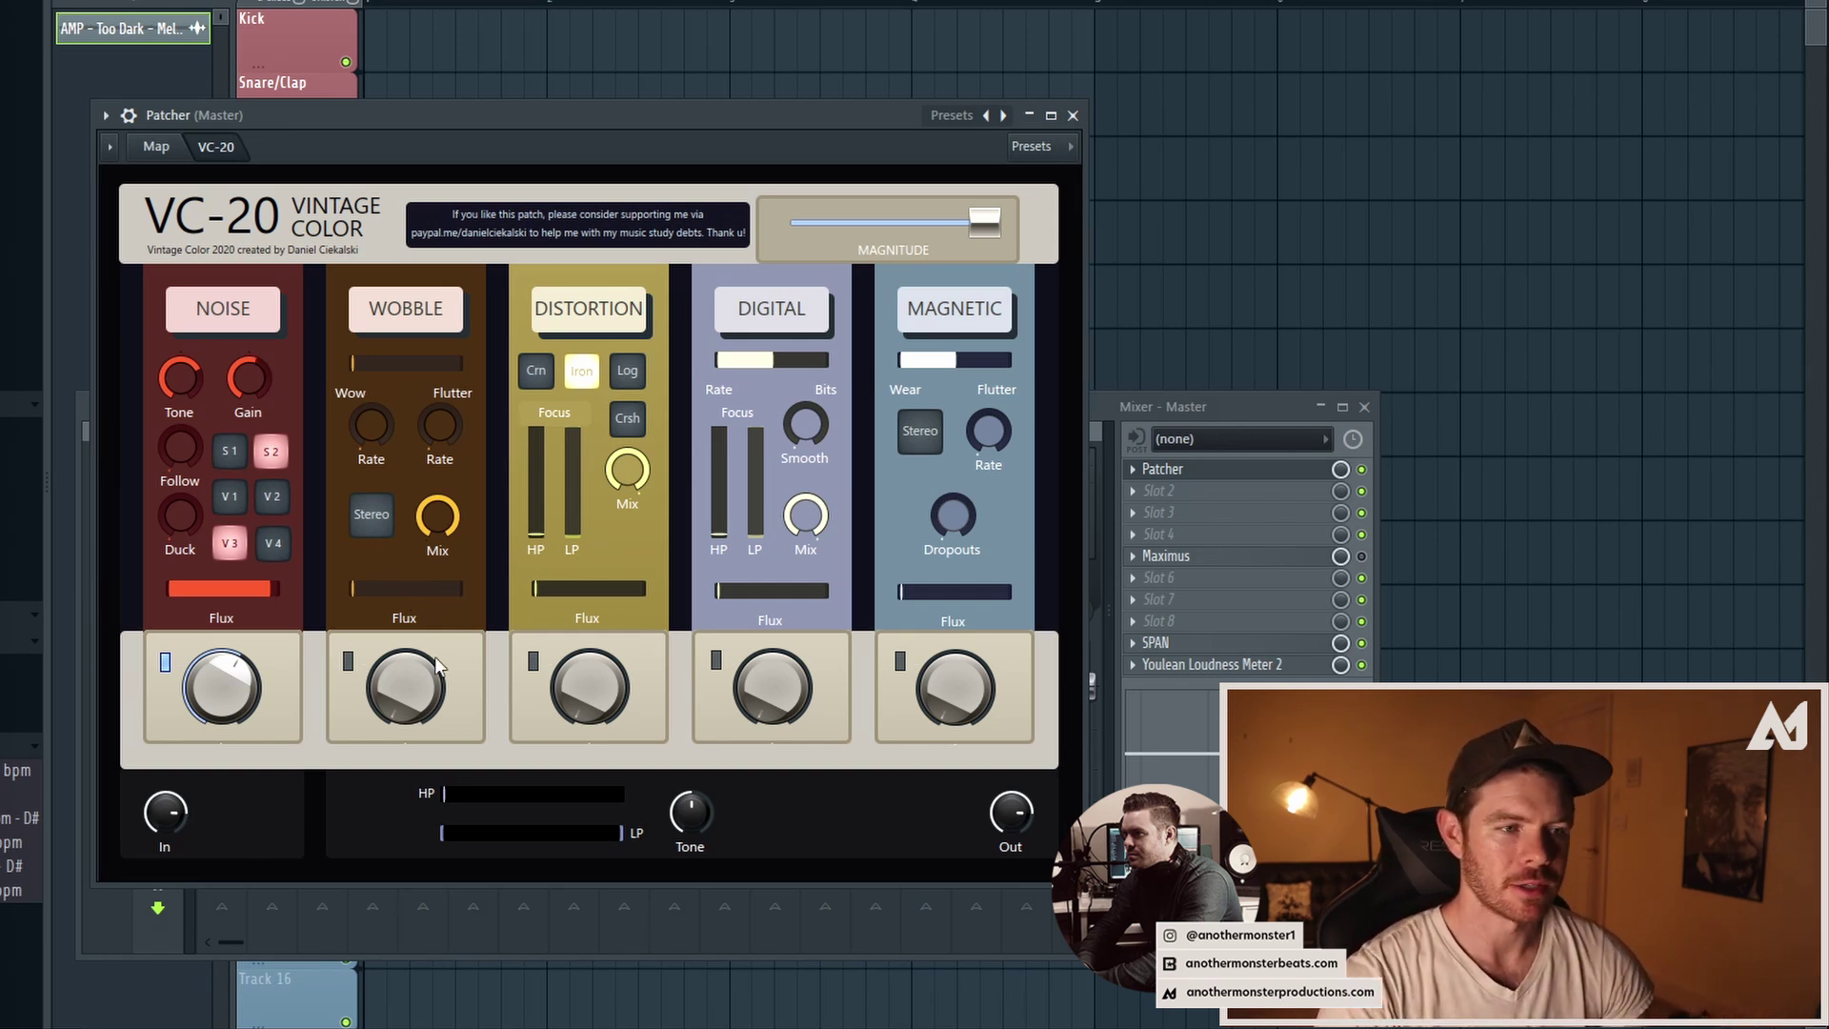
Enable the Wobble module with its main knob about halfway and set its Wow/Flutter slider near the Wow end during playback.
click(348, 662)
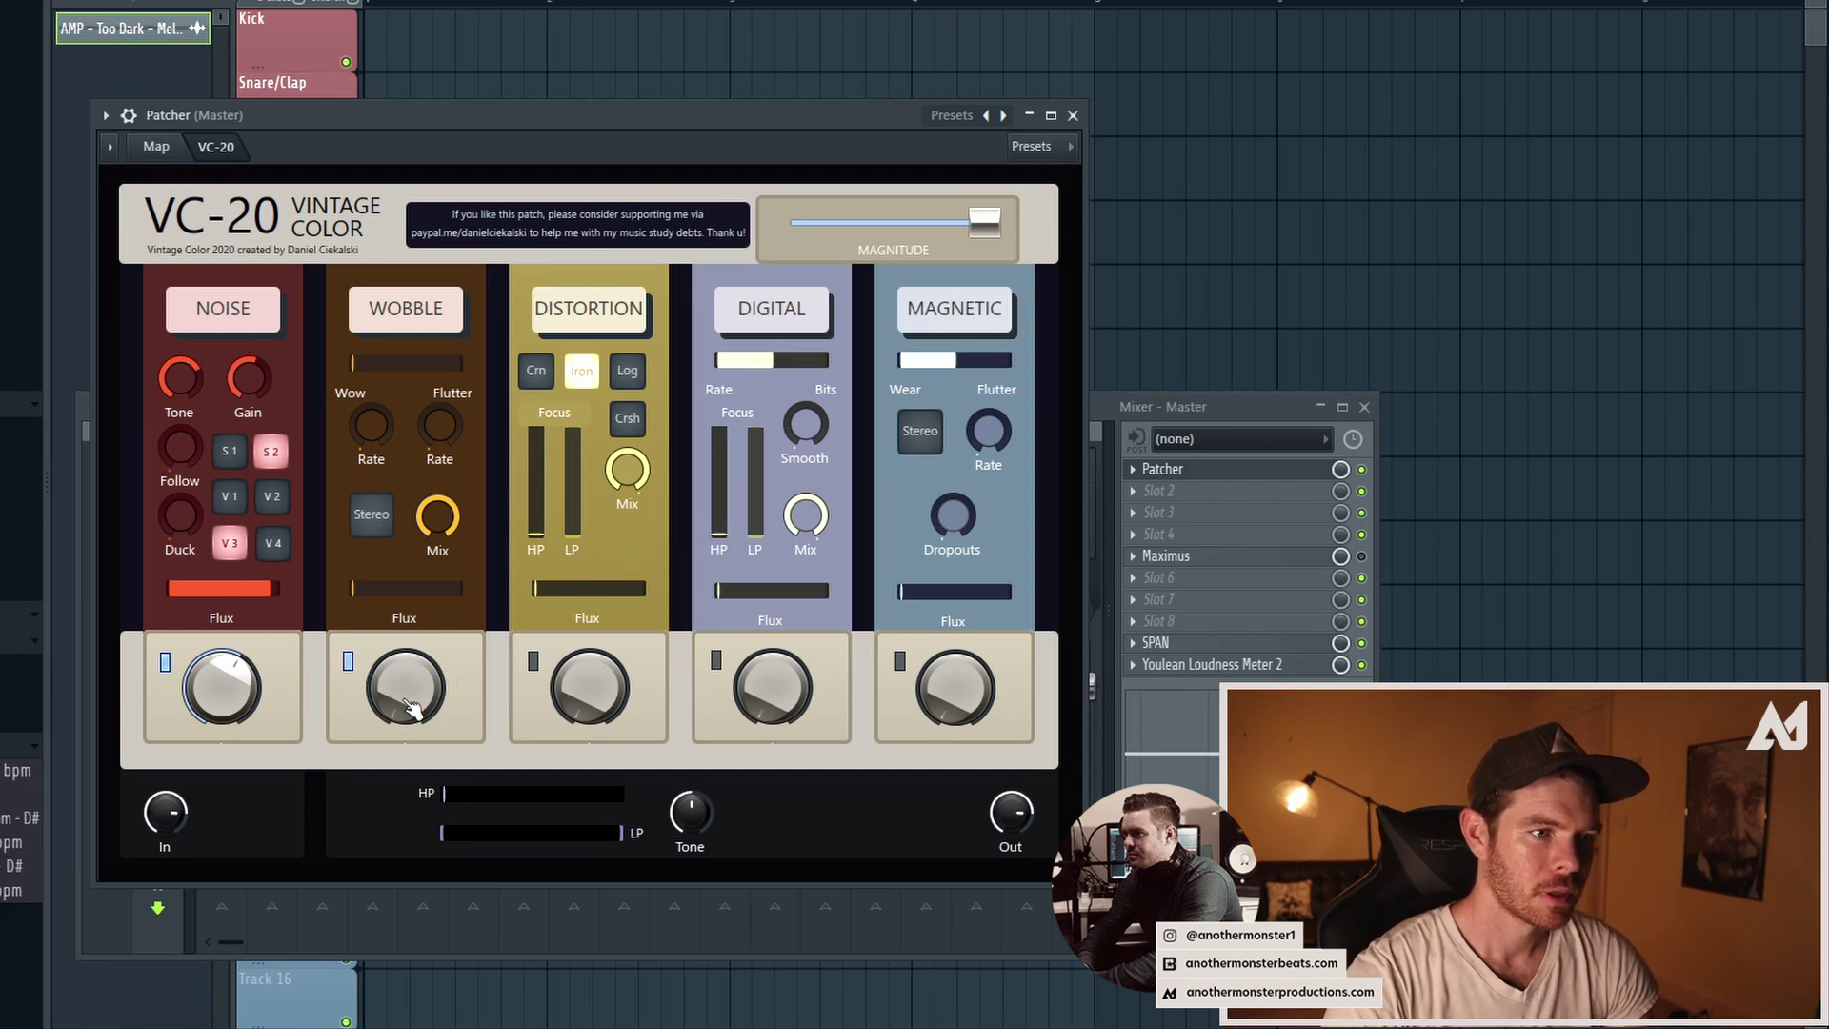
key(space)
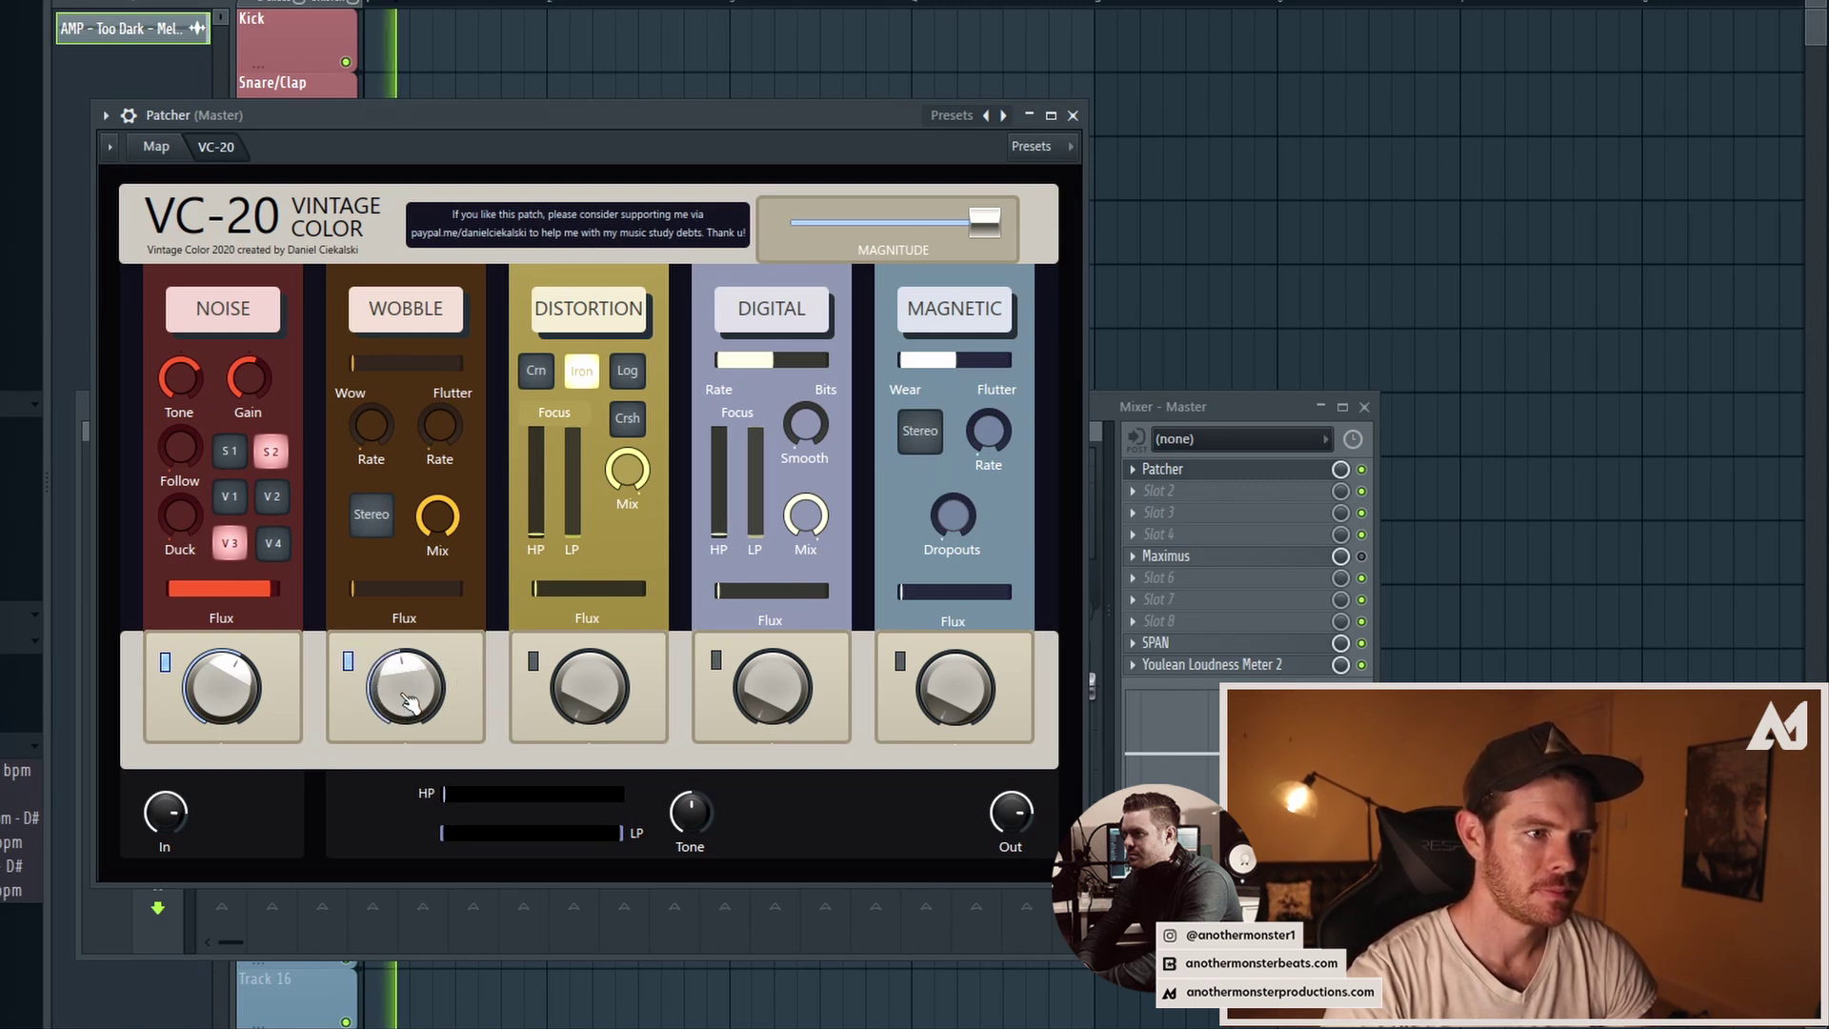
drag(367, 363, 377, 362)
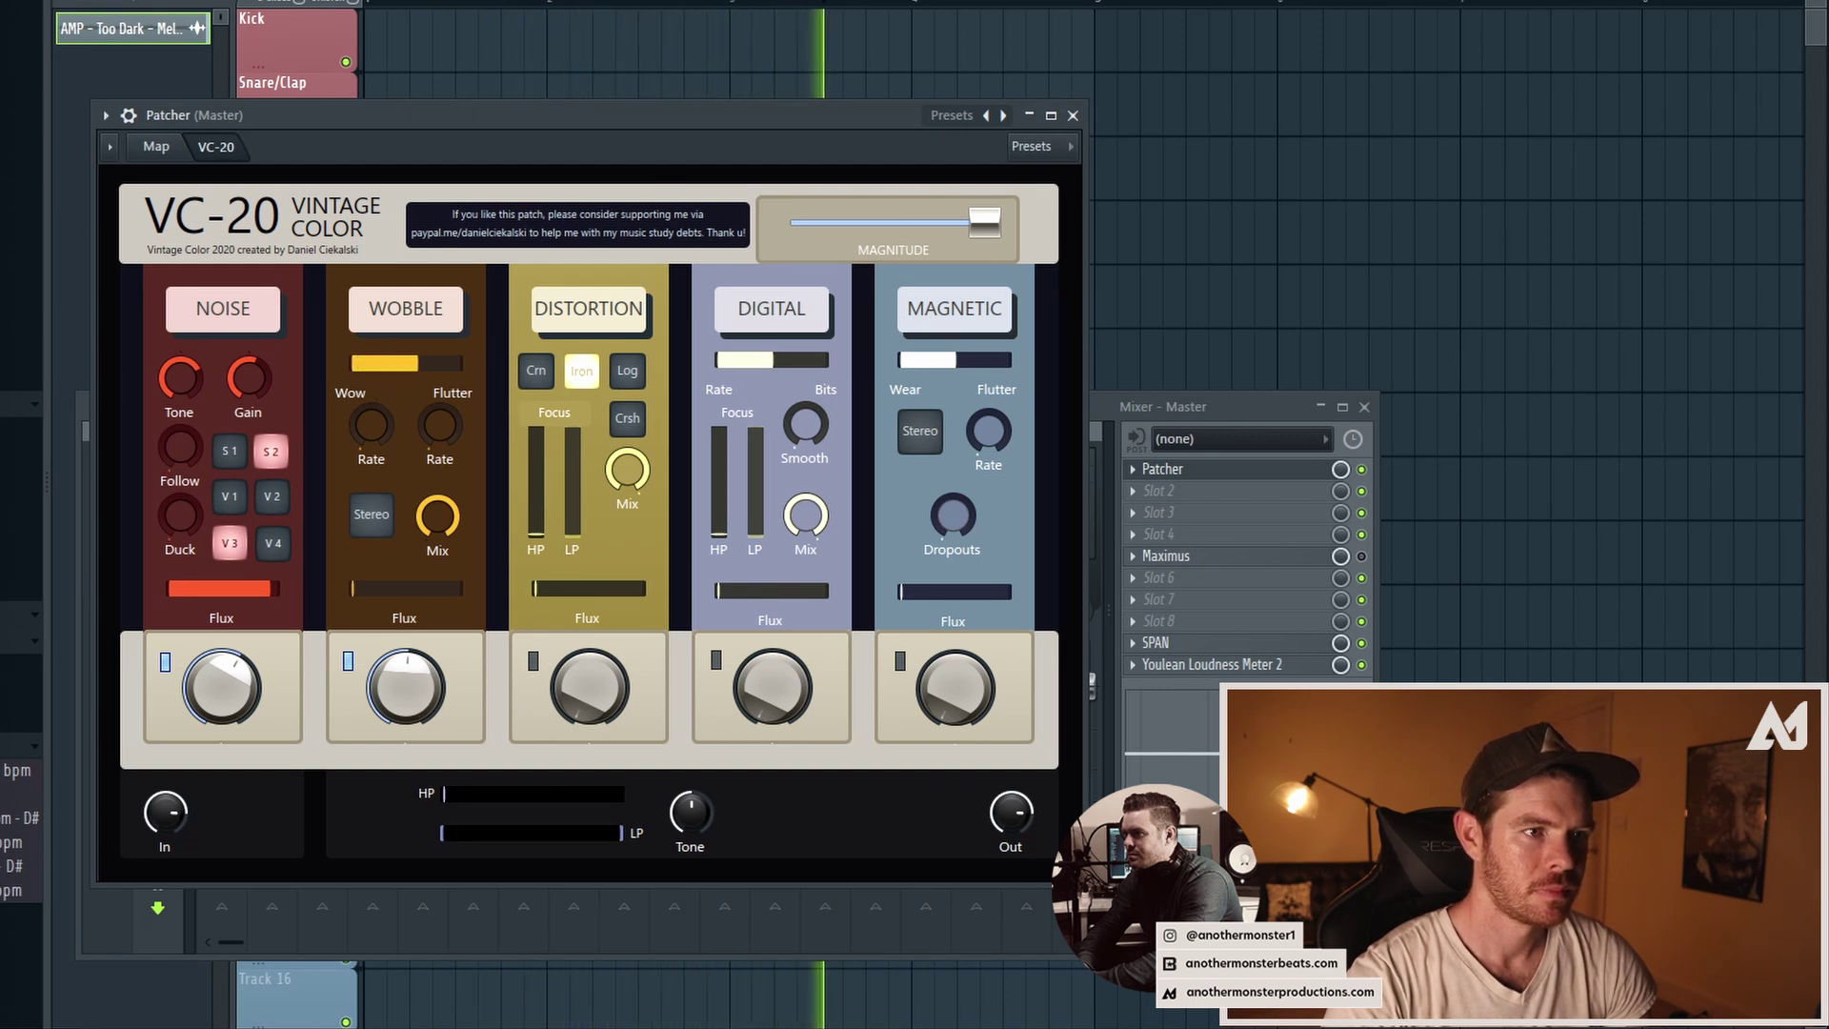
drag(424, 379, 375, 379)
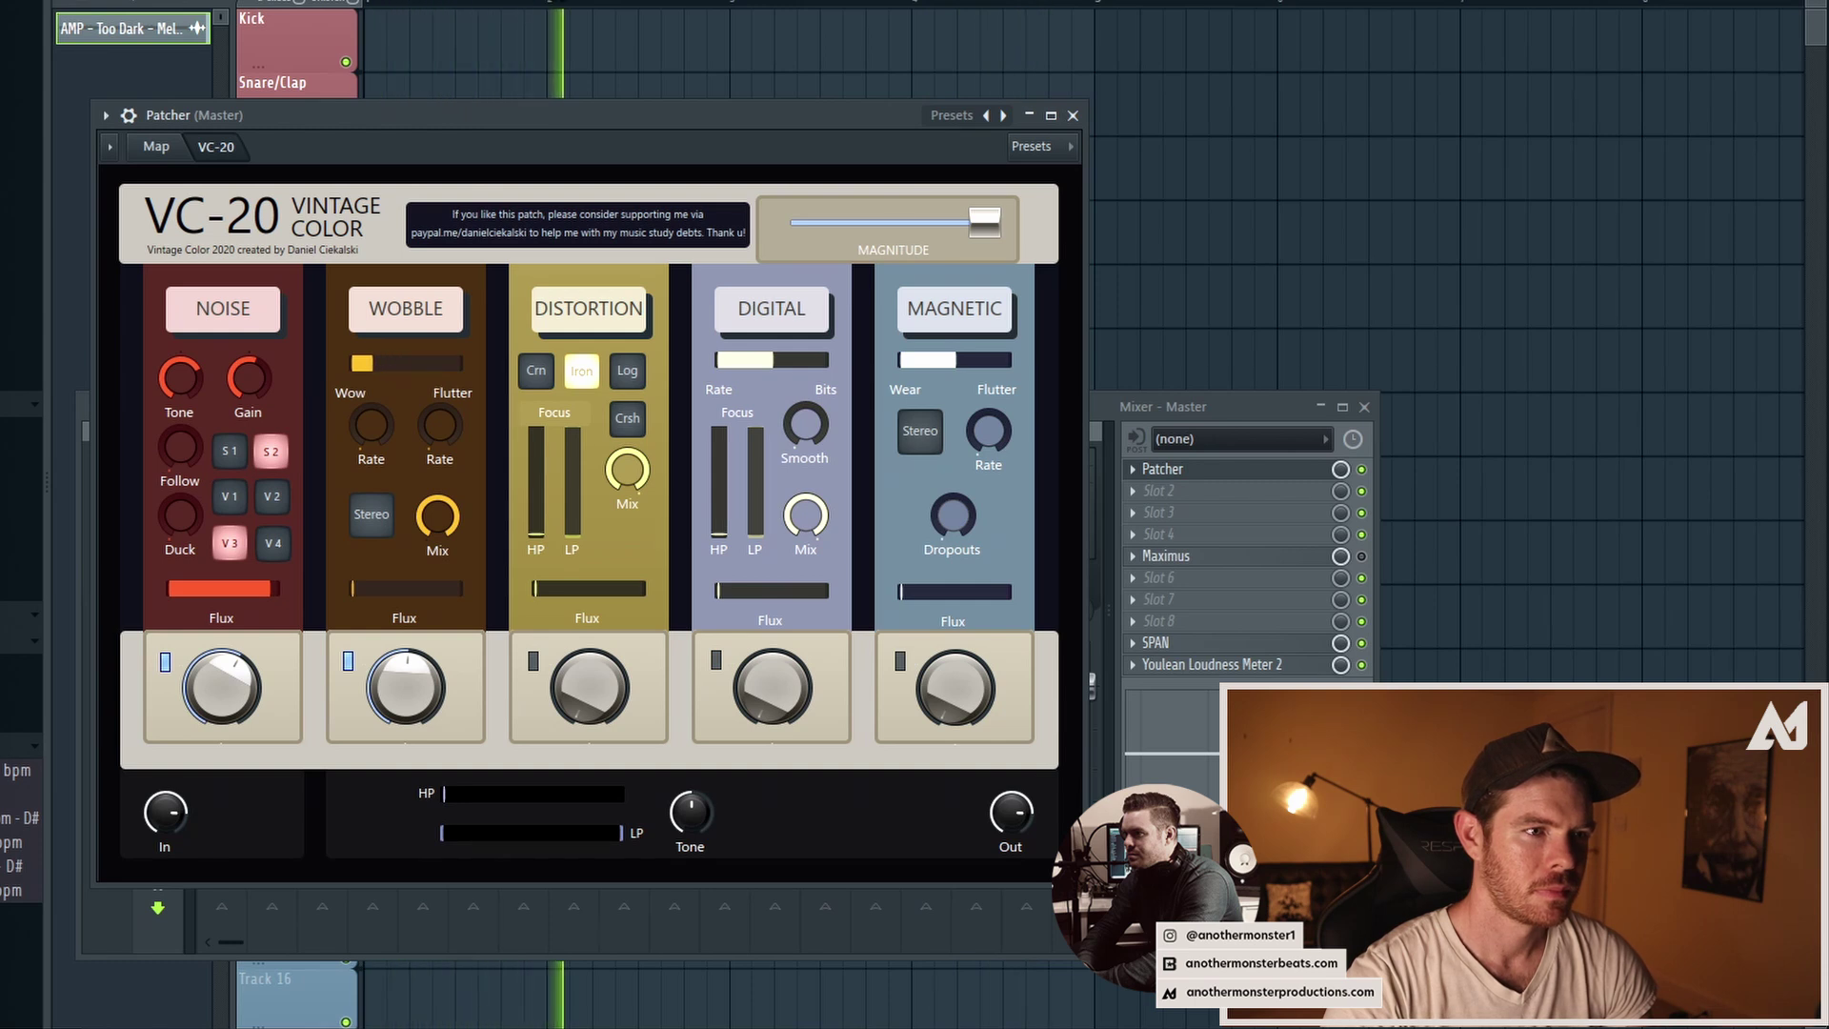
drag(375, 378, 365, 378)
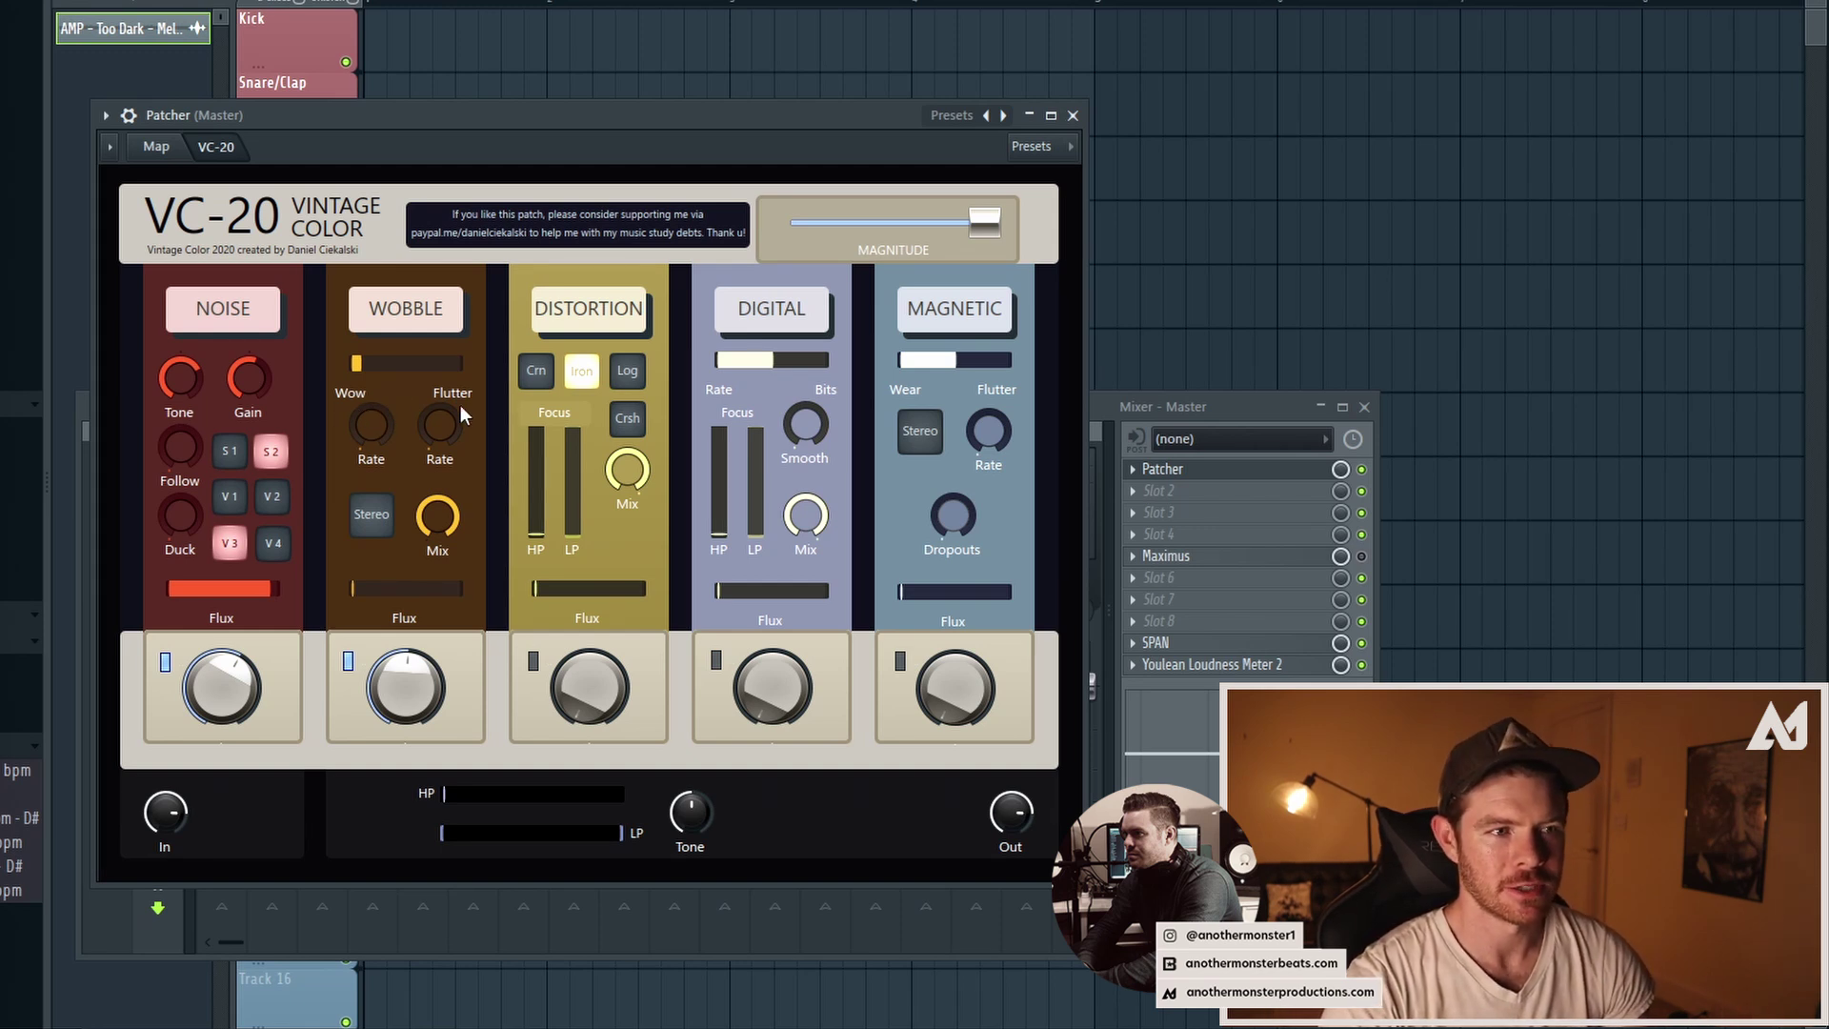
Raise the Wobble module's Flux slider to about 80% and toggle playback to hear it.
drag(355, 588, 441, 588)
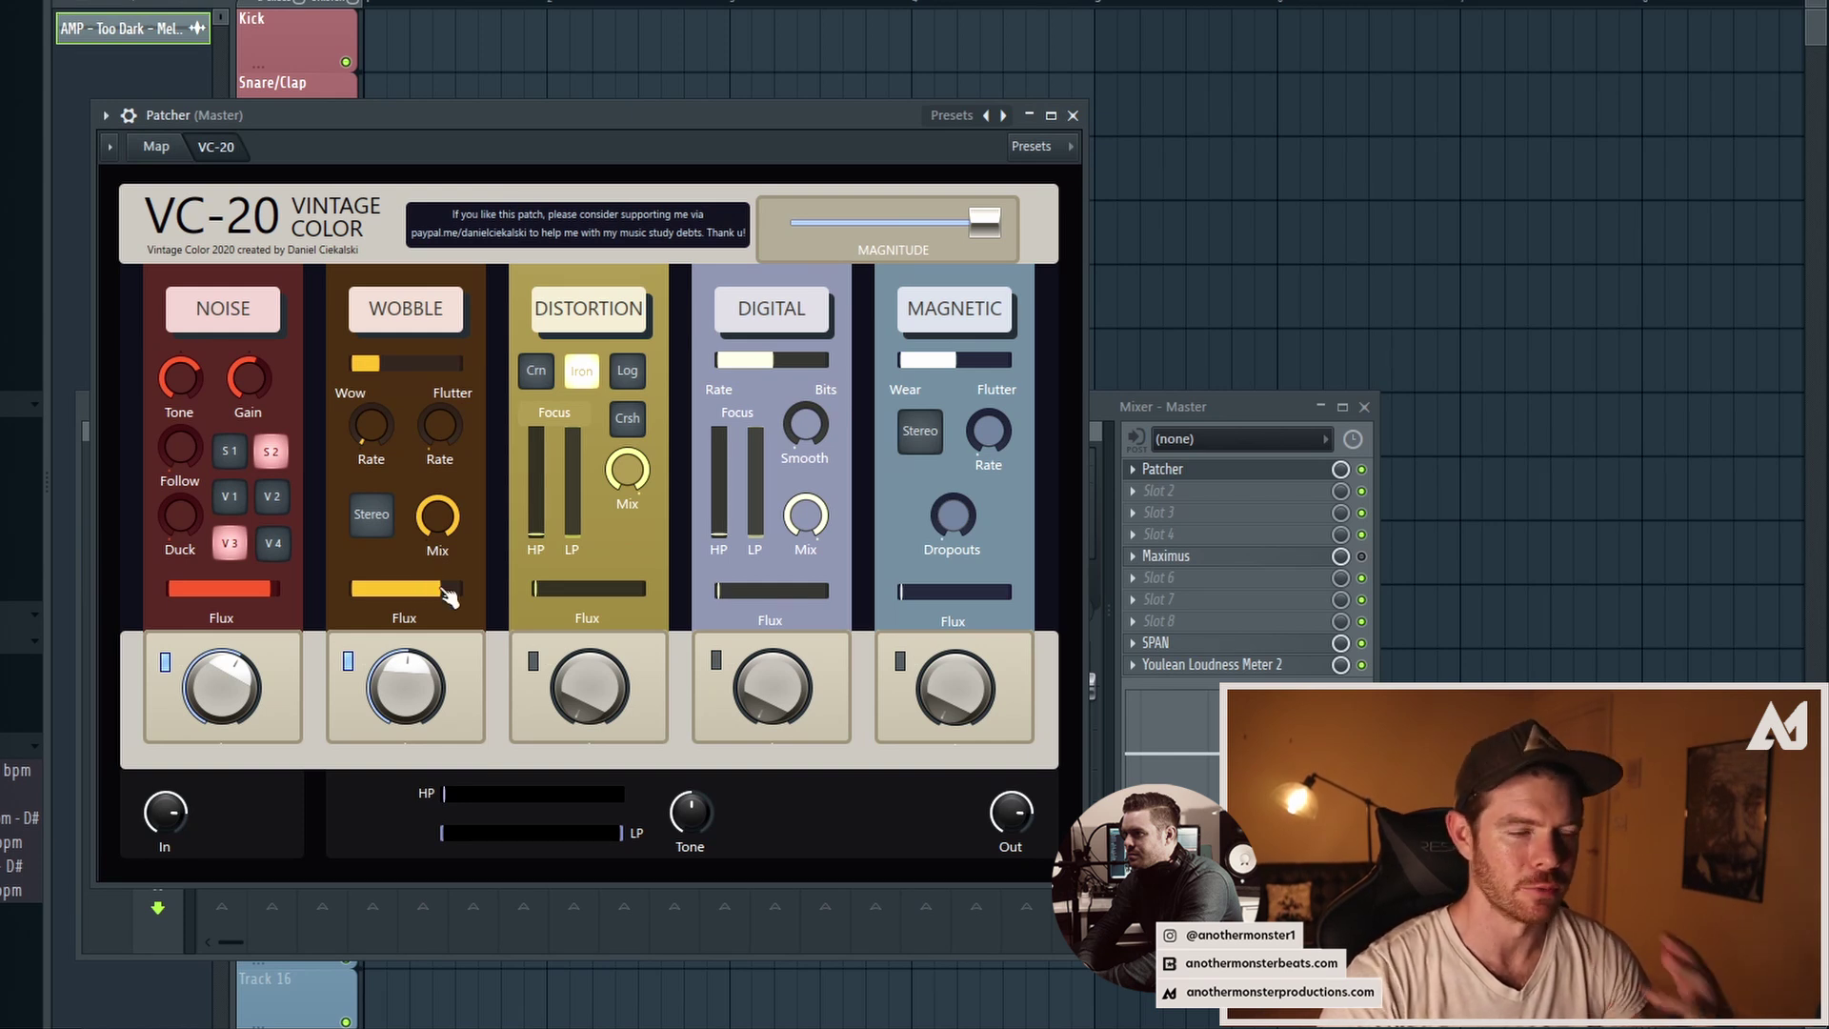
key(space)
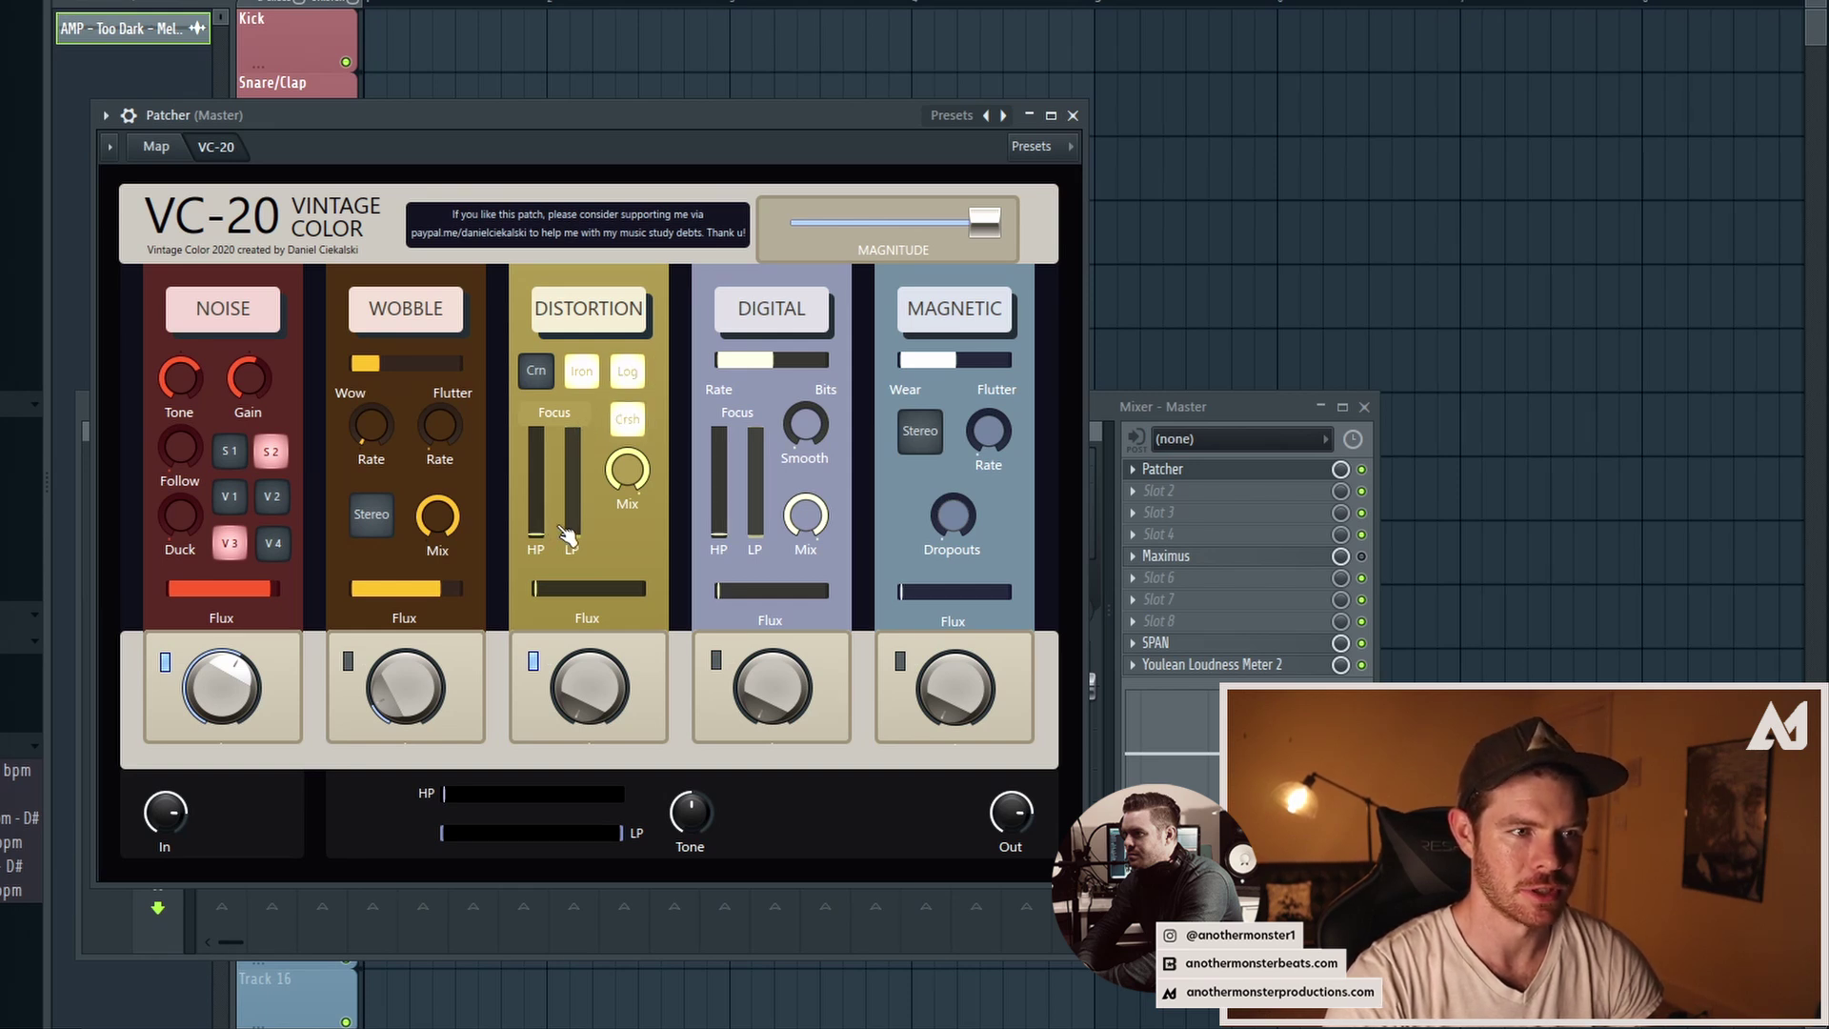
Raise the Distortion module's HP focus slider to about one third of its range.
drag(537, 531, 536, 500)
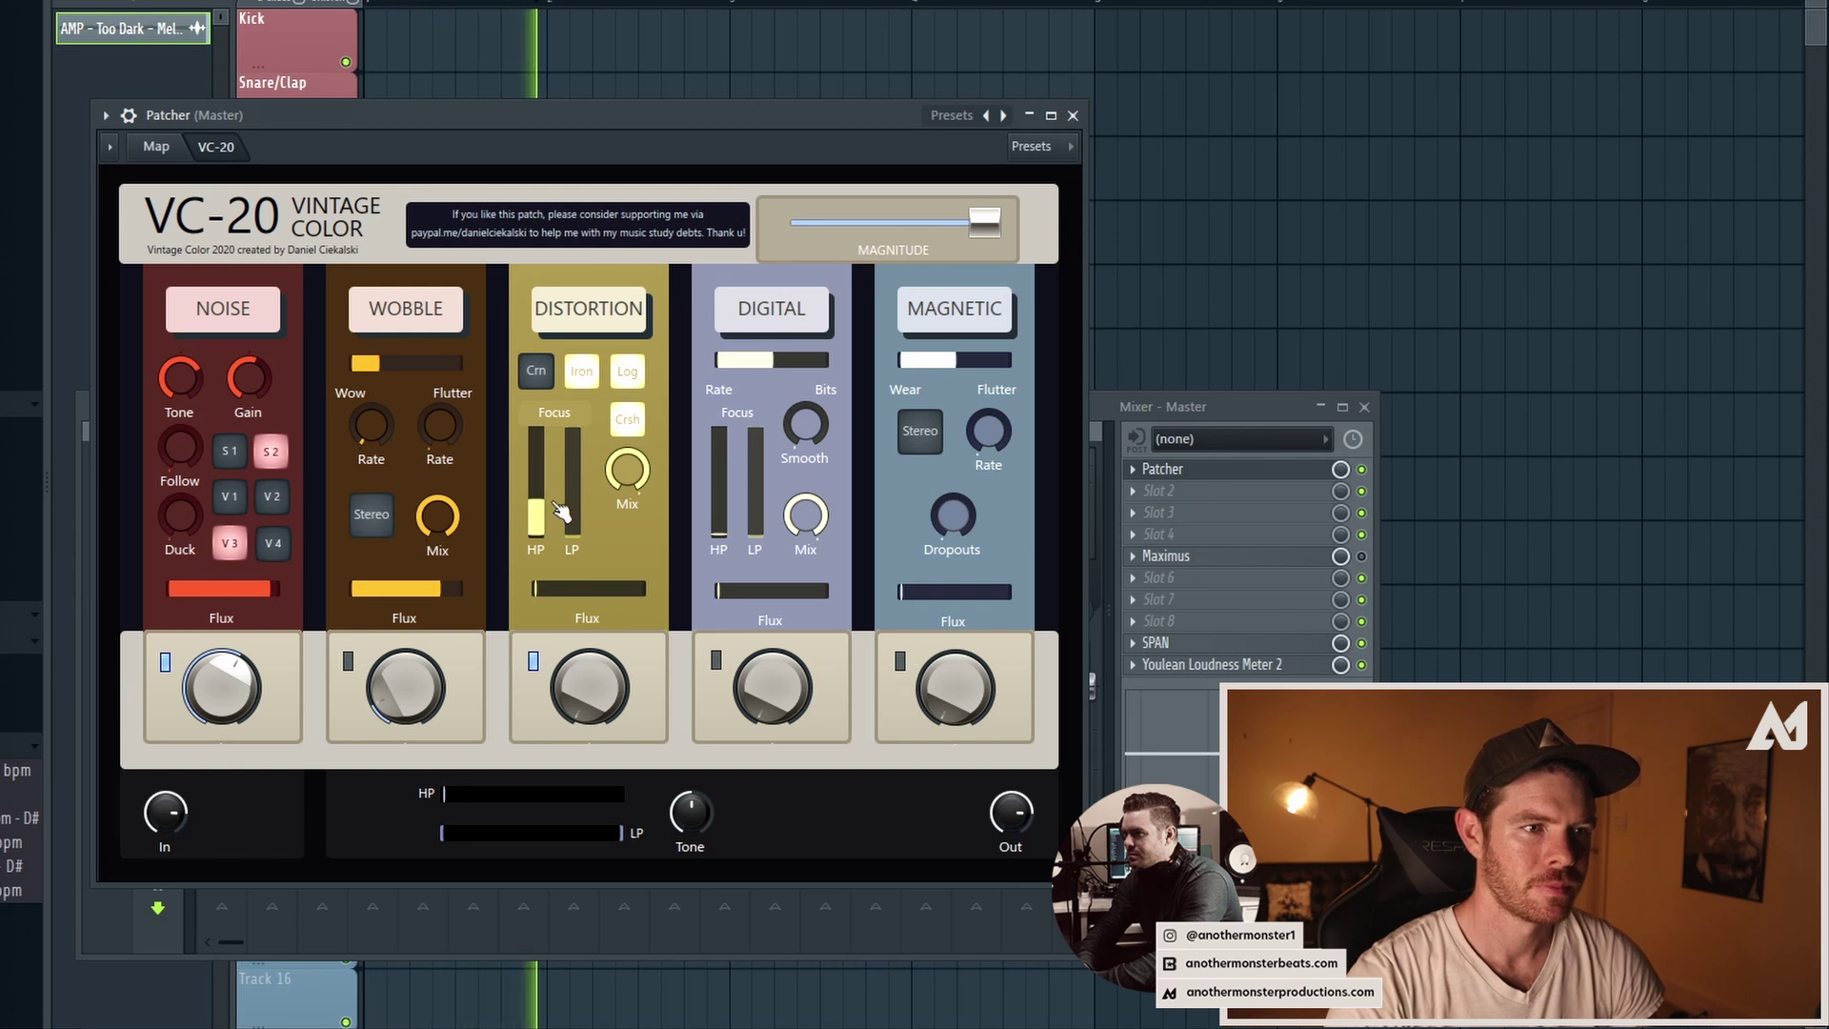
Bring the Distortion module's LP focus slider down about halfway and fine-tune its HP focus slider.
drag(571, 431, 572, 481)
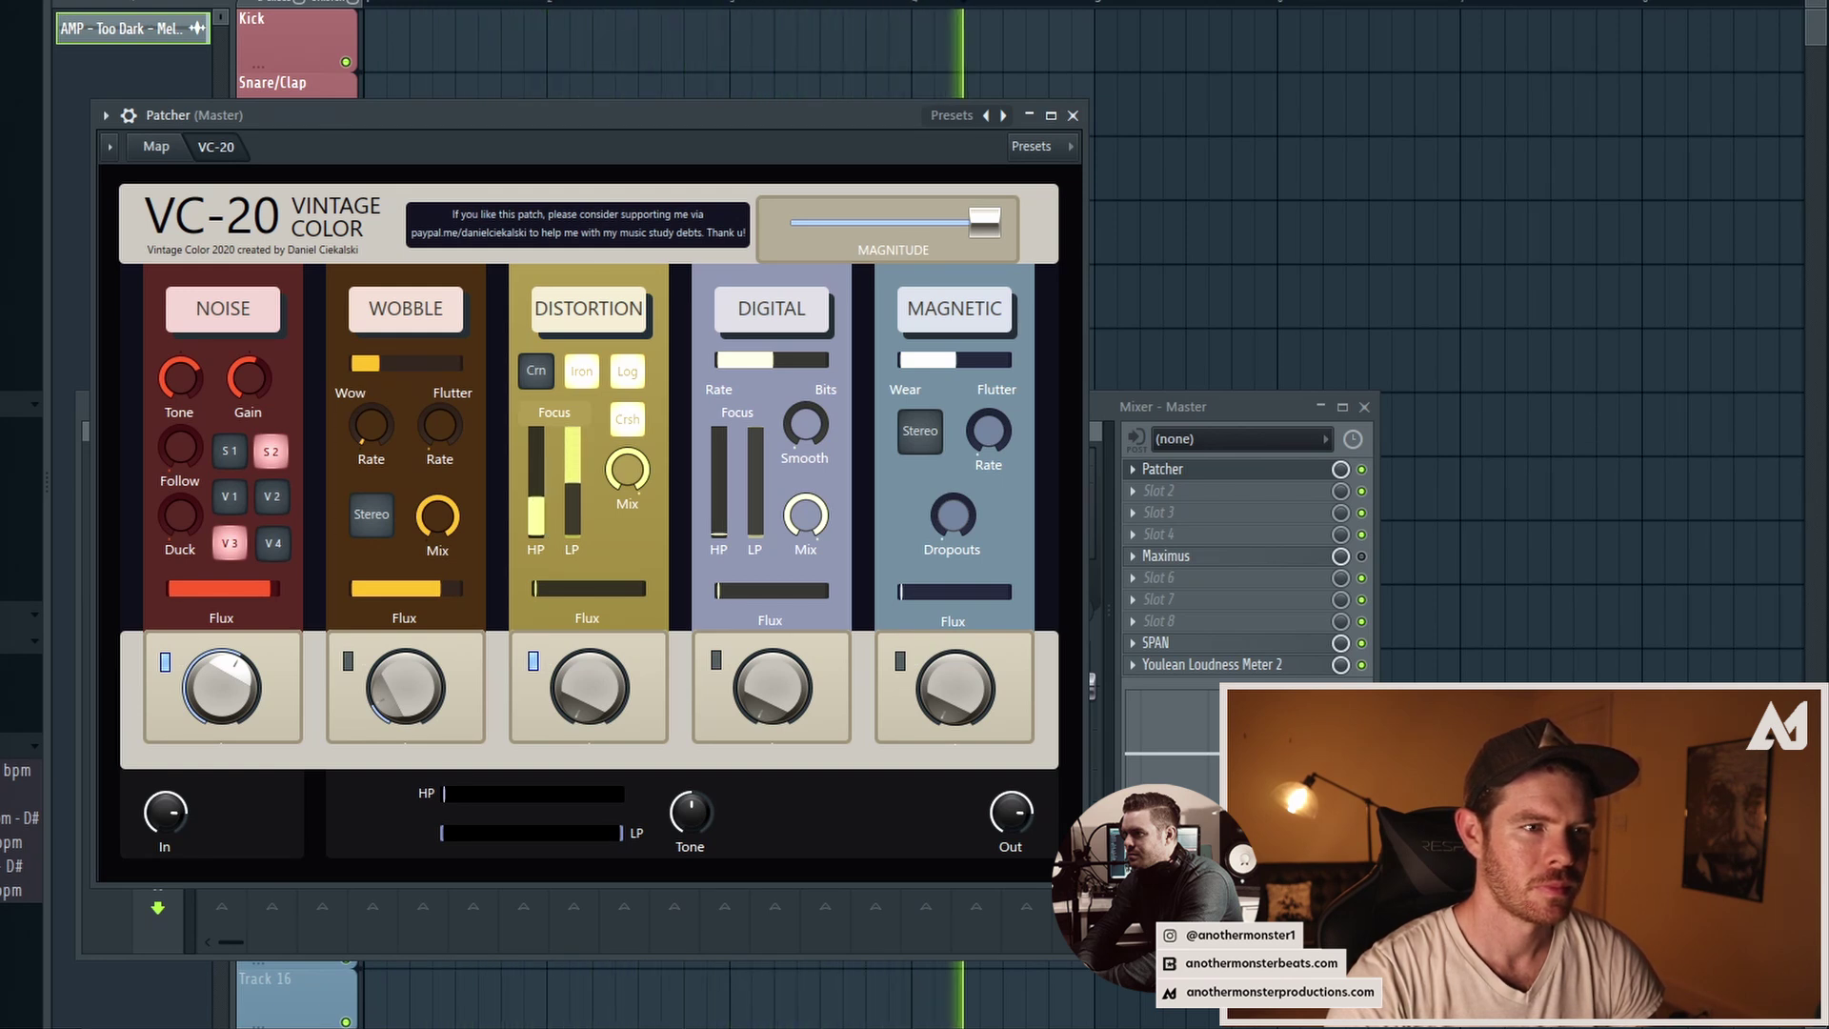
mouse_move(536, 495)
mouse_down()
mouse_move(536, 467)
mouse_move(536, 497)
mouse_up()
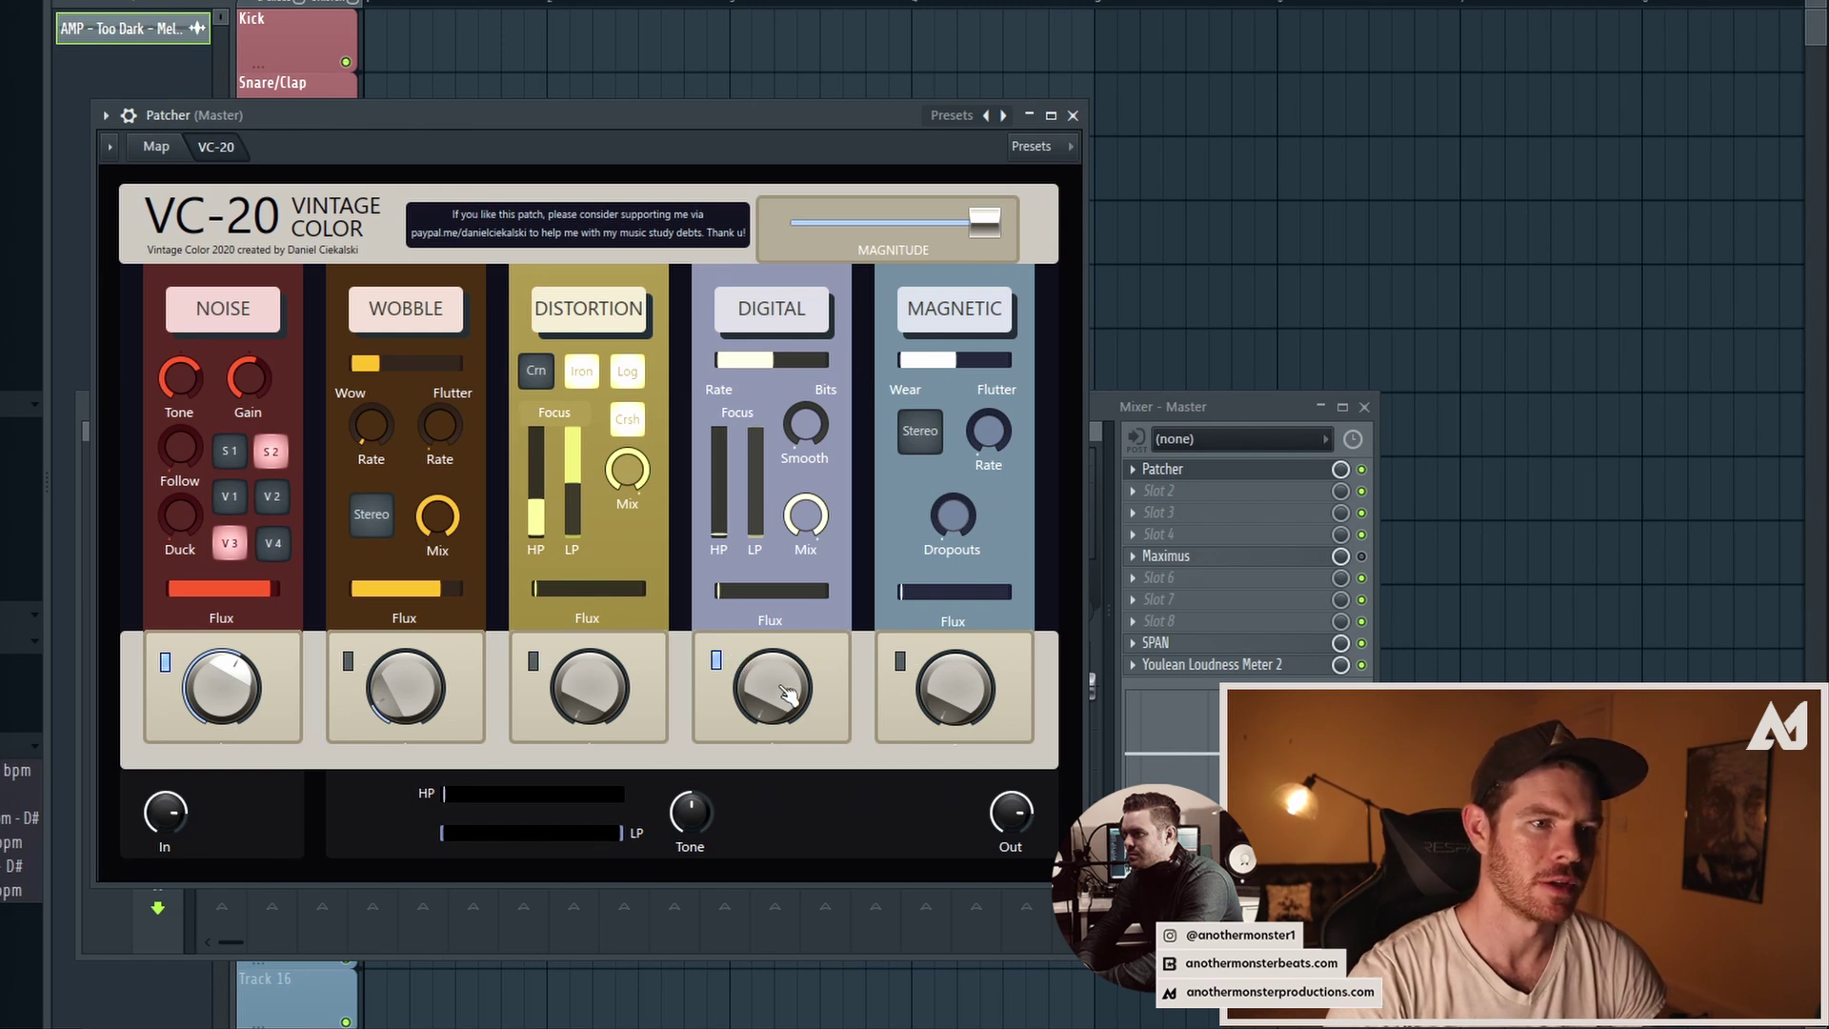
Raise the Digital module's main knob, set Rate/Bits near Rate, bring LP focus down about a third, raise HP focus to about 40% and try Mix.
drag(748, 681, 748, 648)
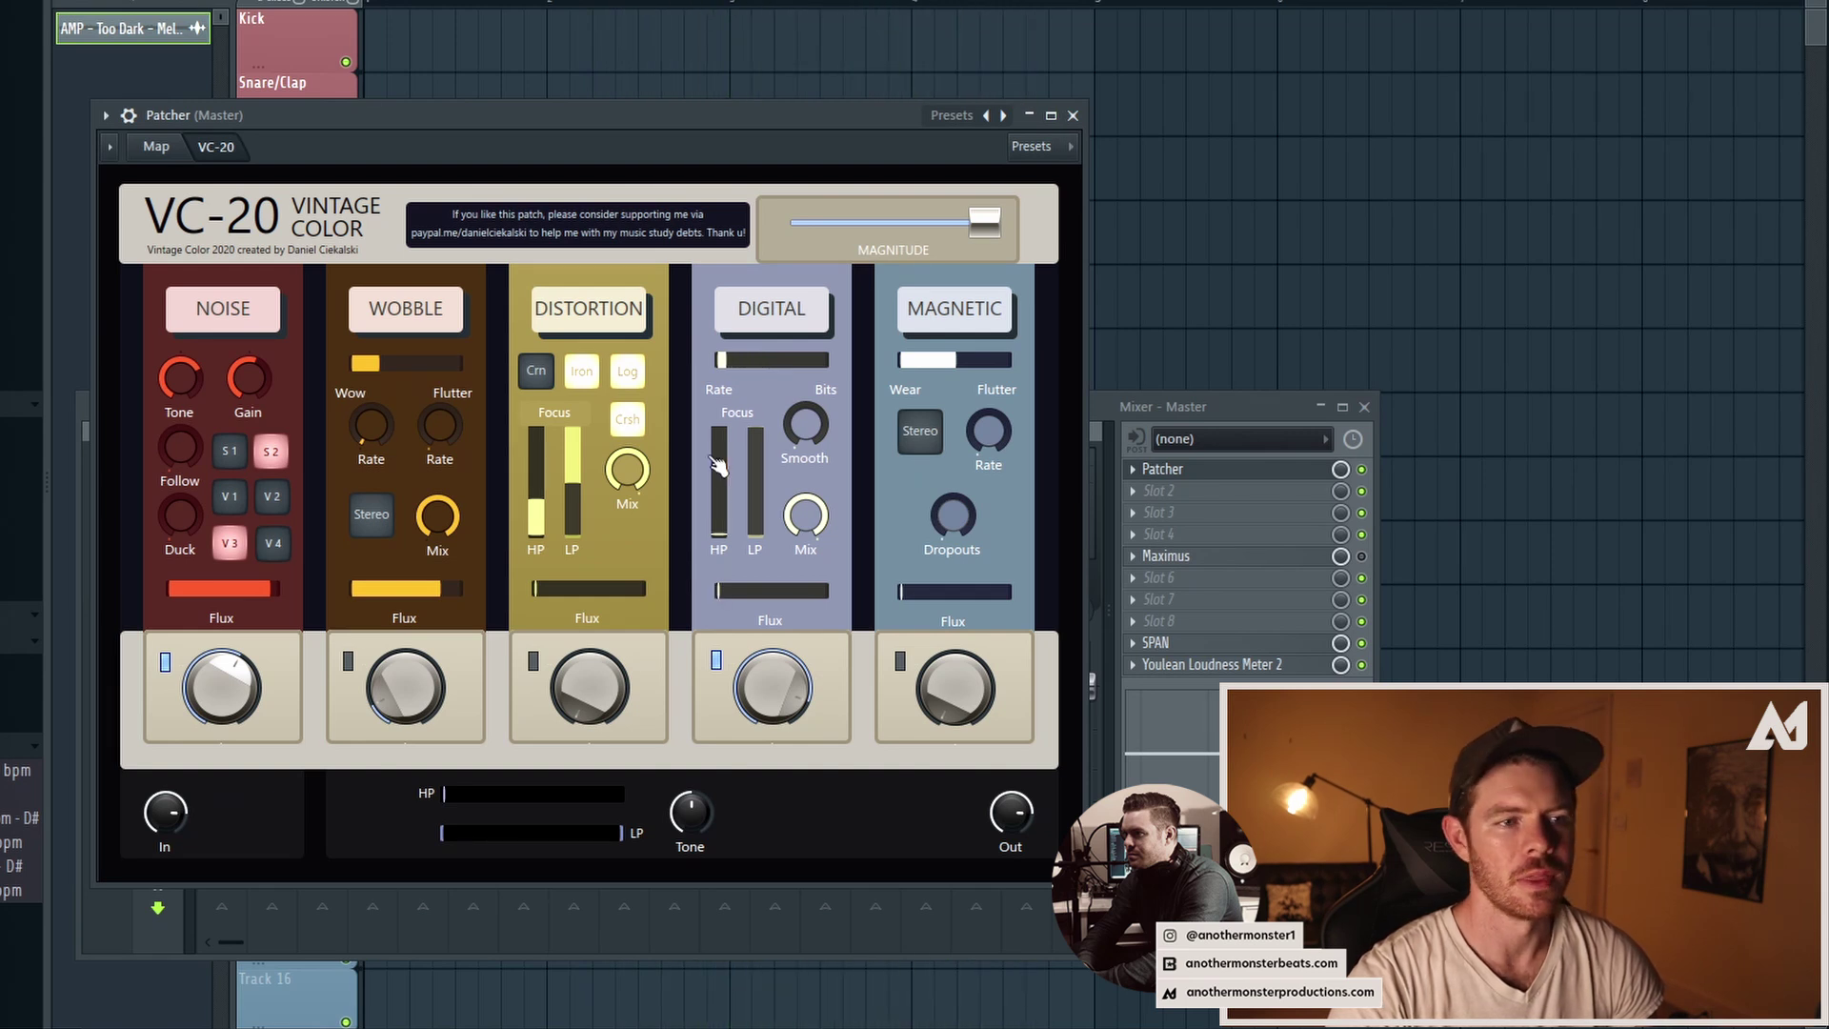
drag(756, 438, 755, 458)
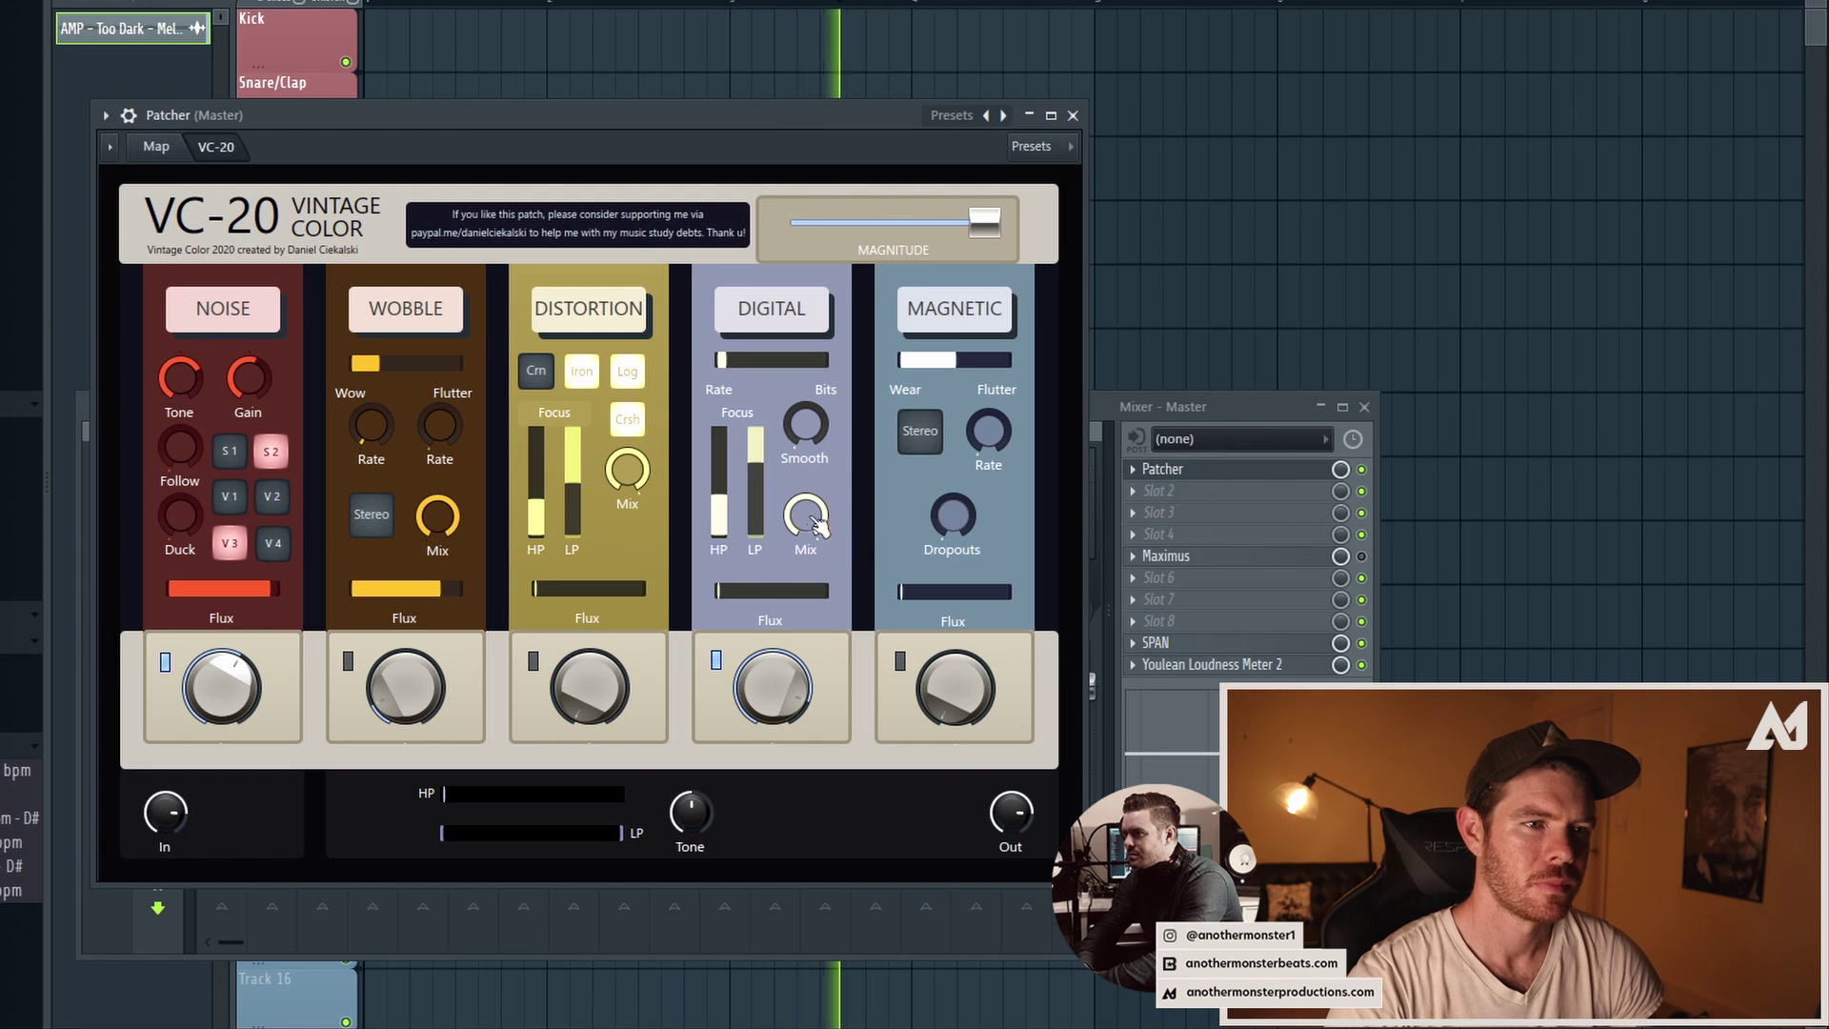
mouse_move(805, 515)
mouse_down()
mouse_move(805, 538)
mouse_move(805, 491)
mouse_up()
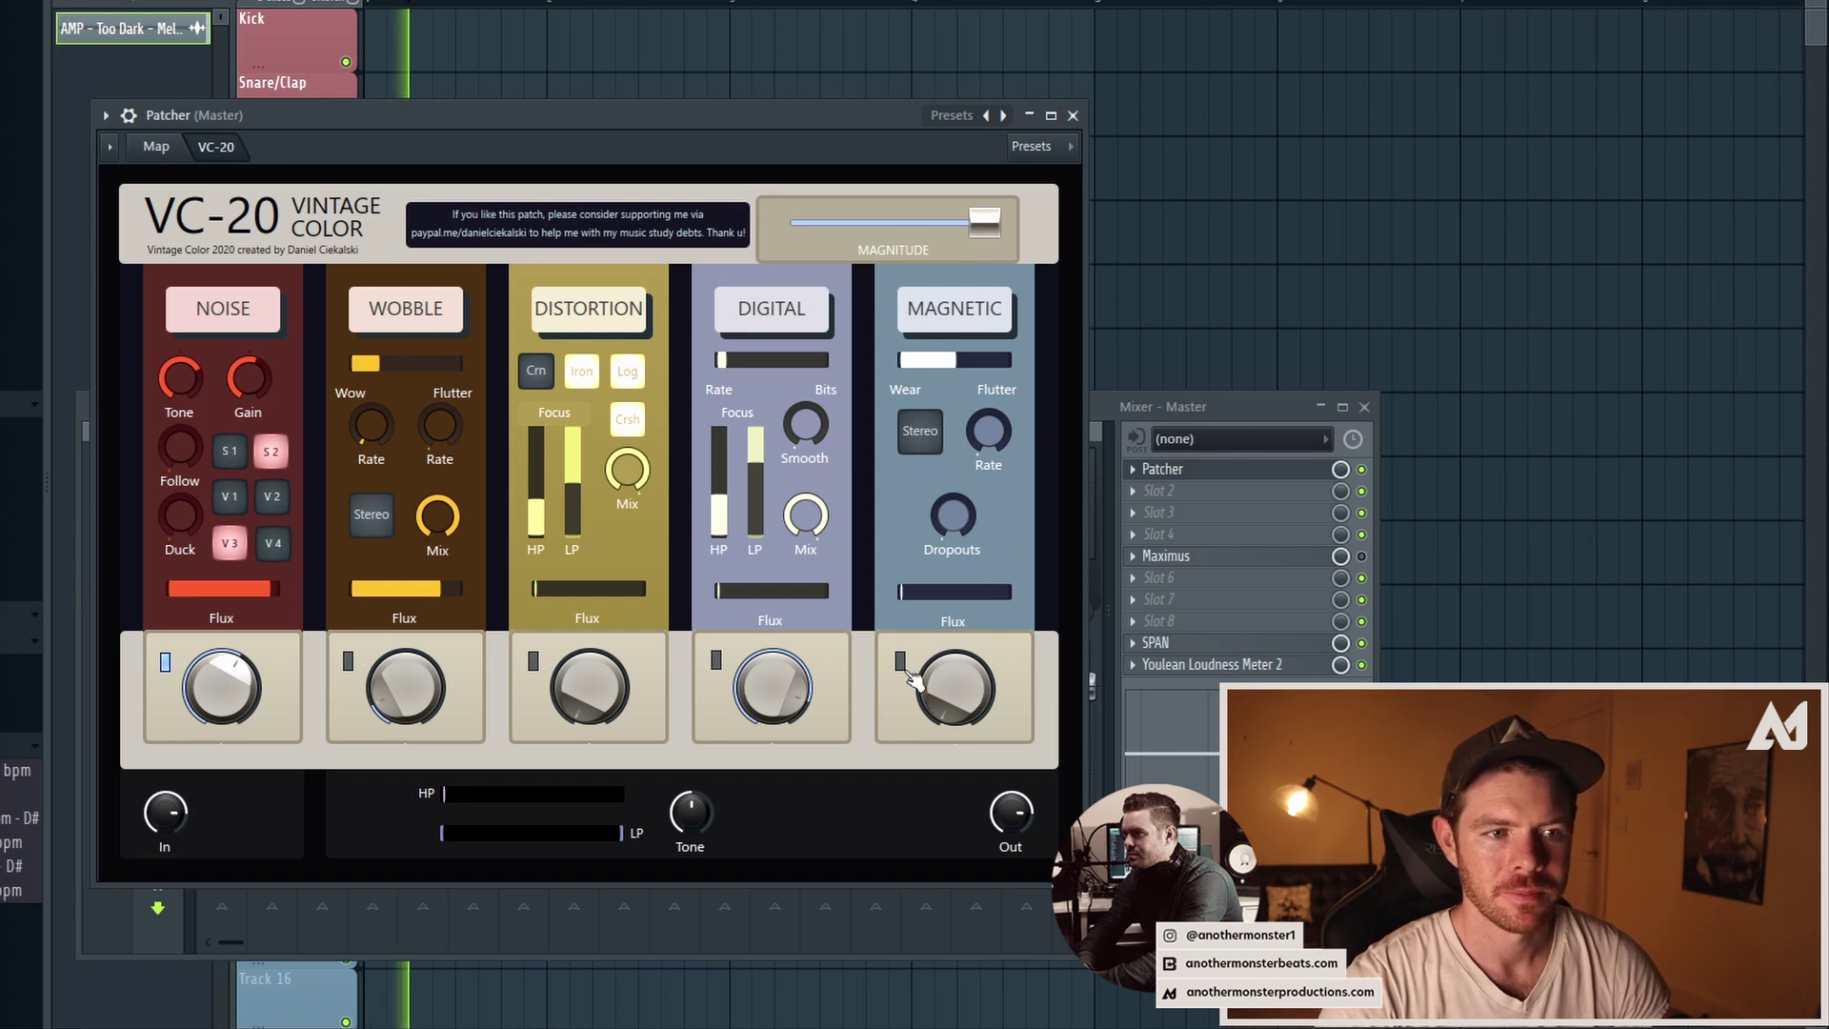
Enable the Magnetic module with its main knob raised, turn up its Rate and Dropouts knobs, and set its Flux slider to about 80%.
drag(974, 688, 974, 648)
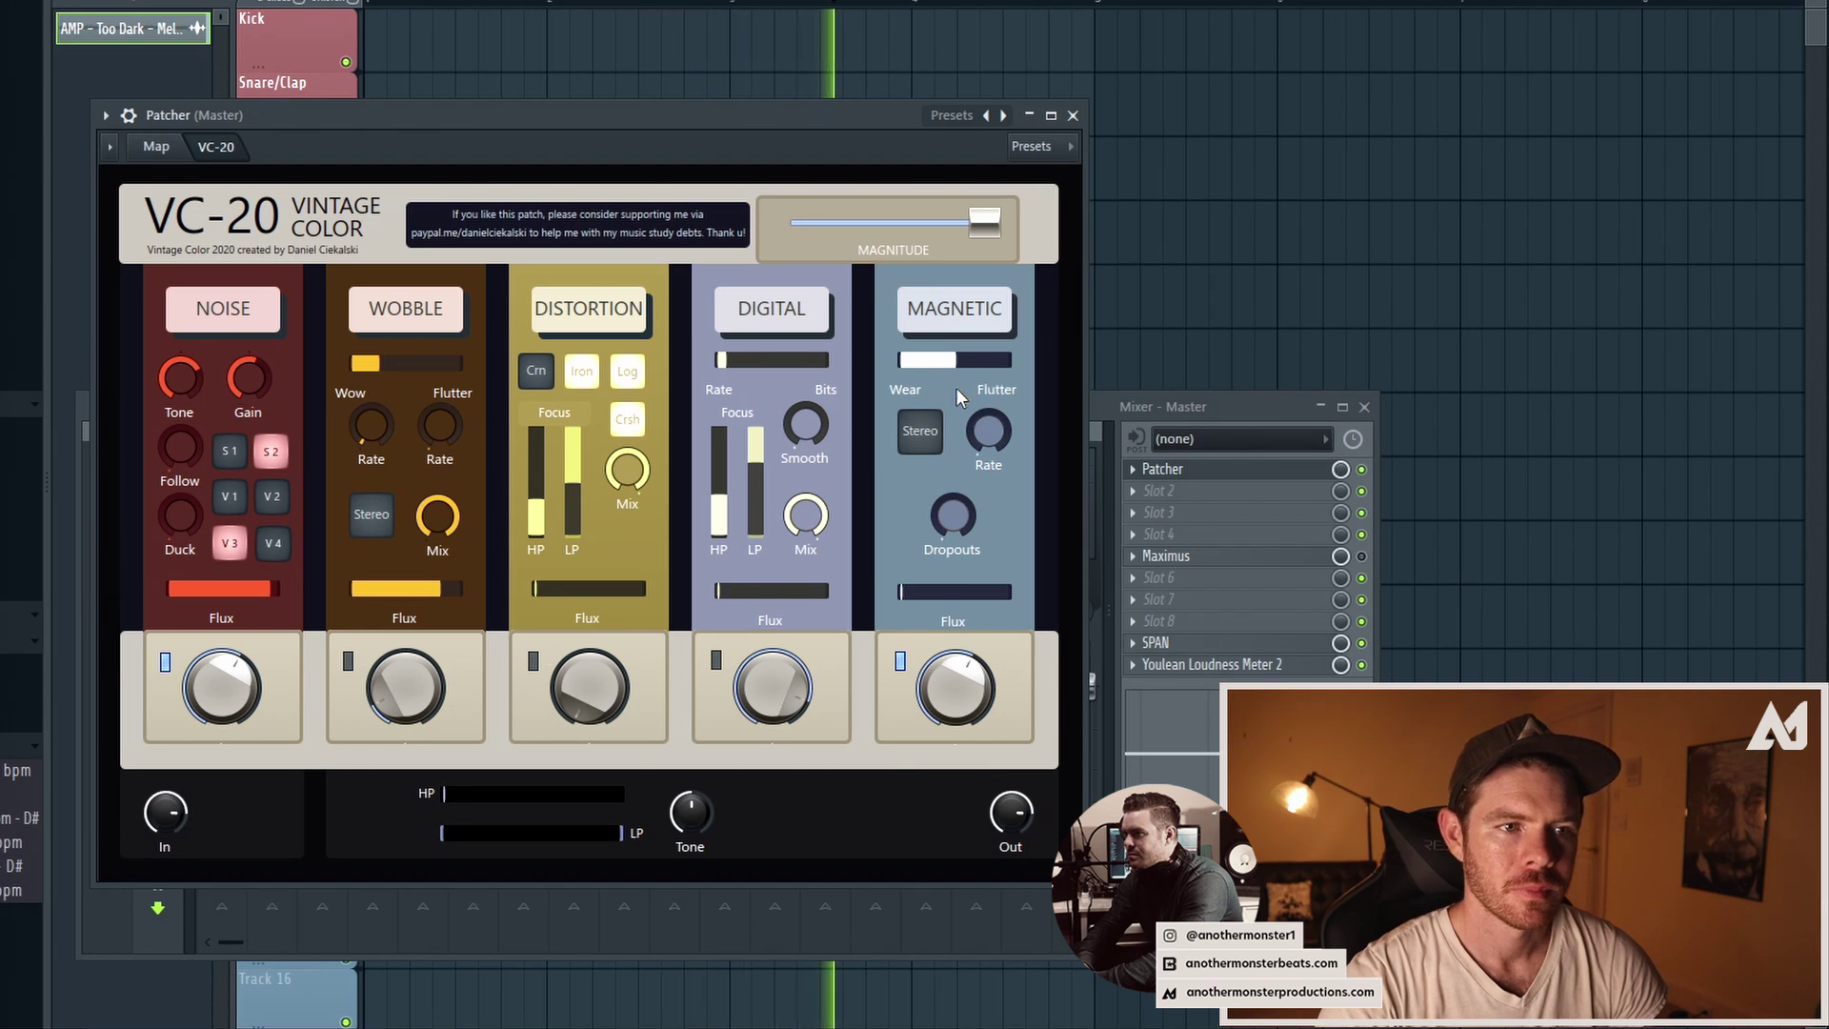
drag(965, 527, 964, 476)
drag(952, 592, 1000, 608)
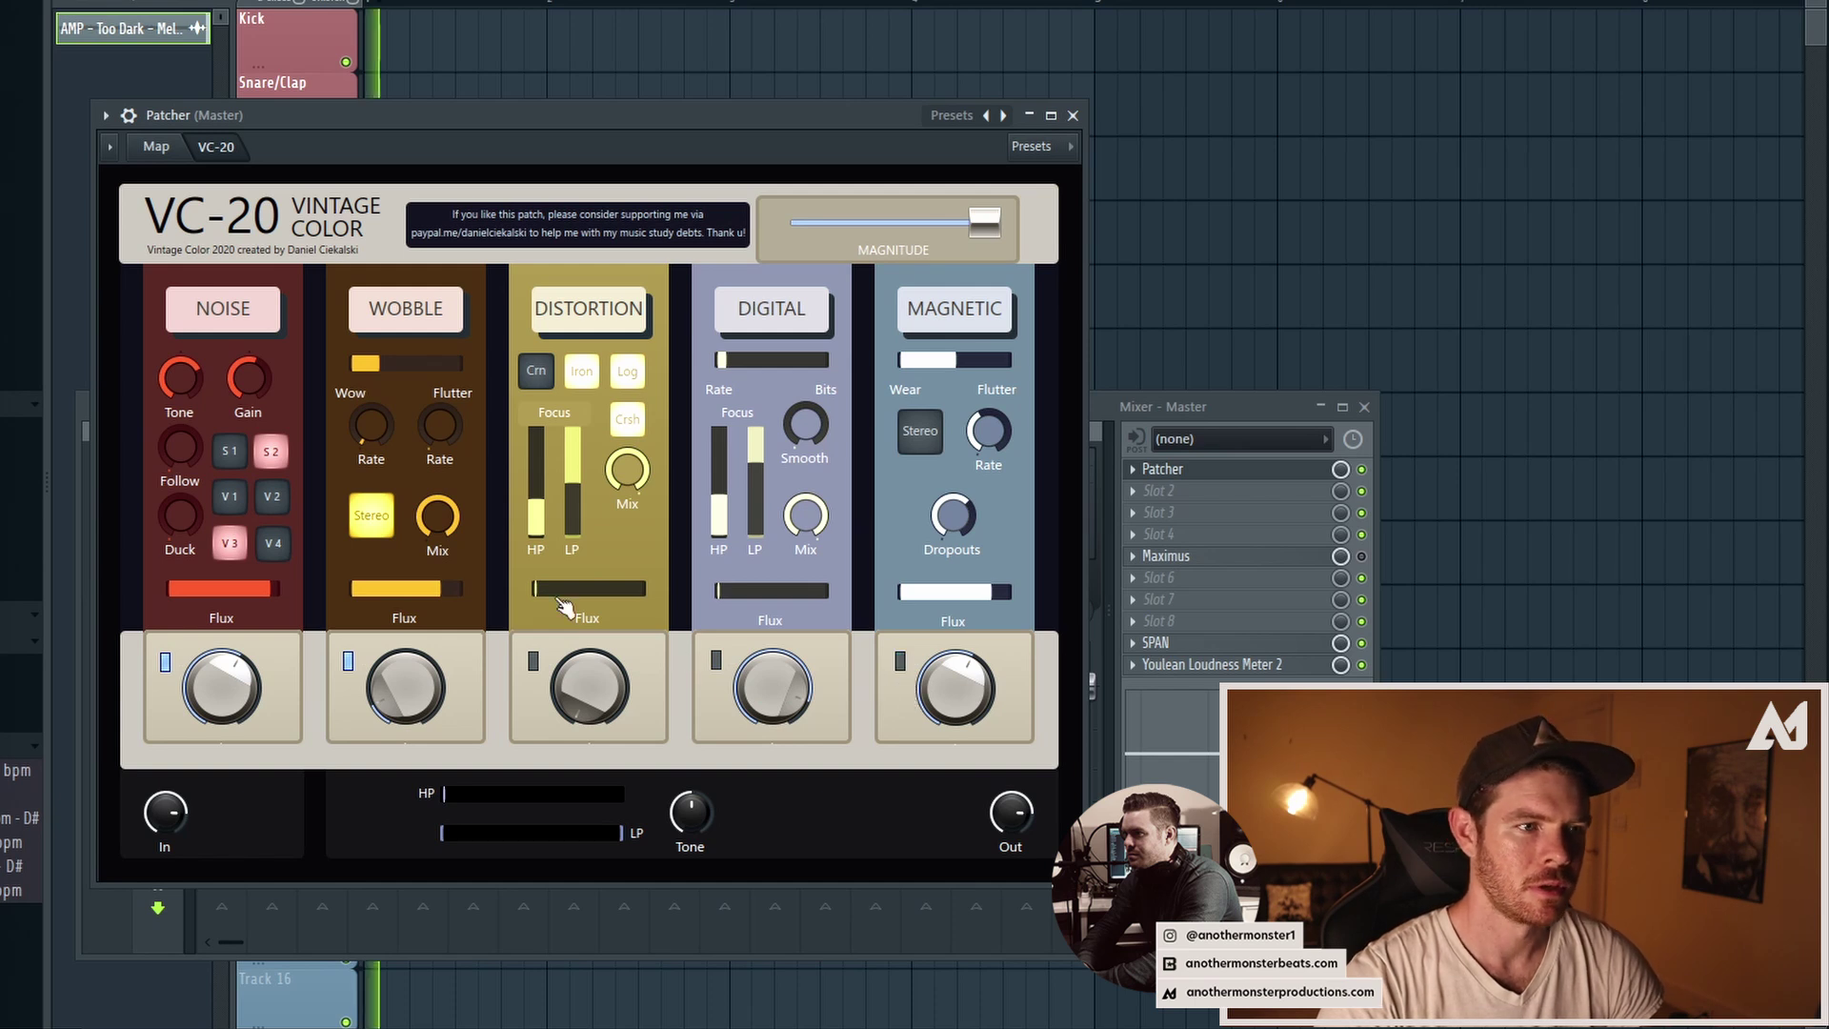
Toggle the Wobble module's Stereo option, leaving it off, and try the master HP filter slider.
click(377, 524)
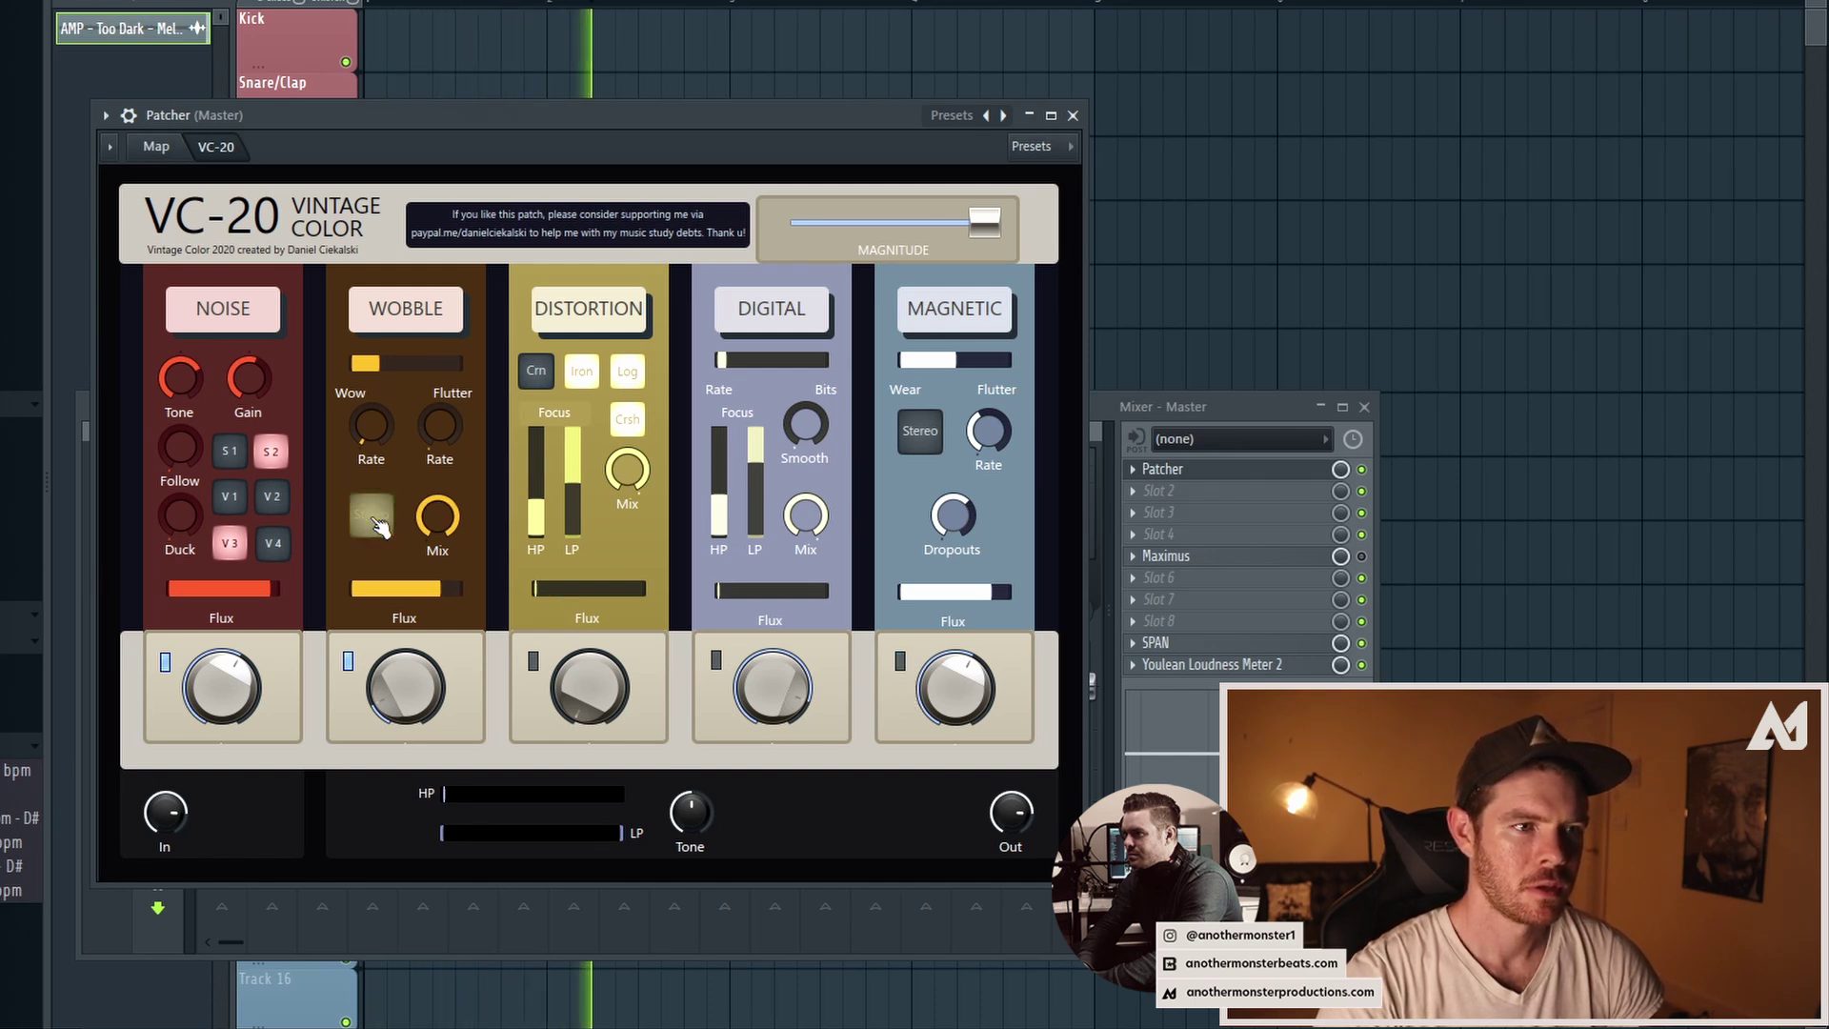
click(377, 524)
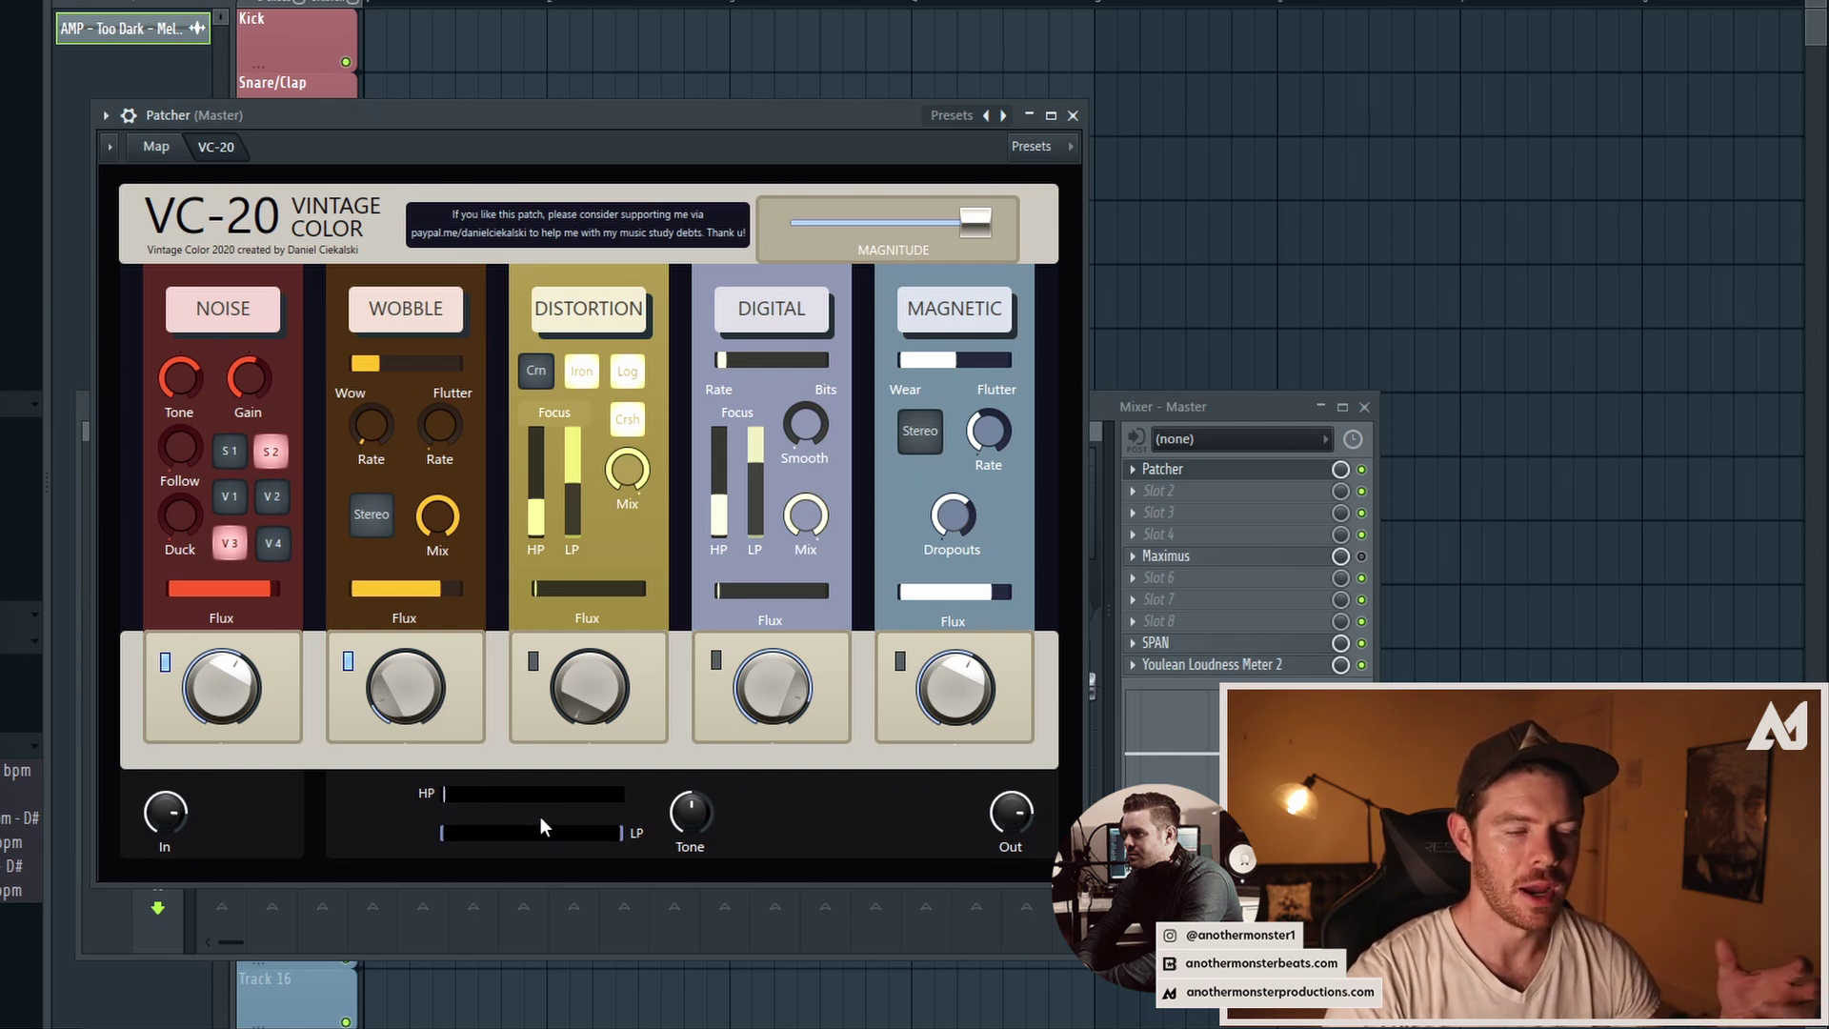
drag(497, 808, 474, 808)
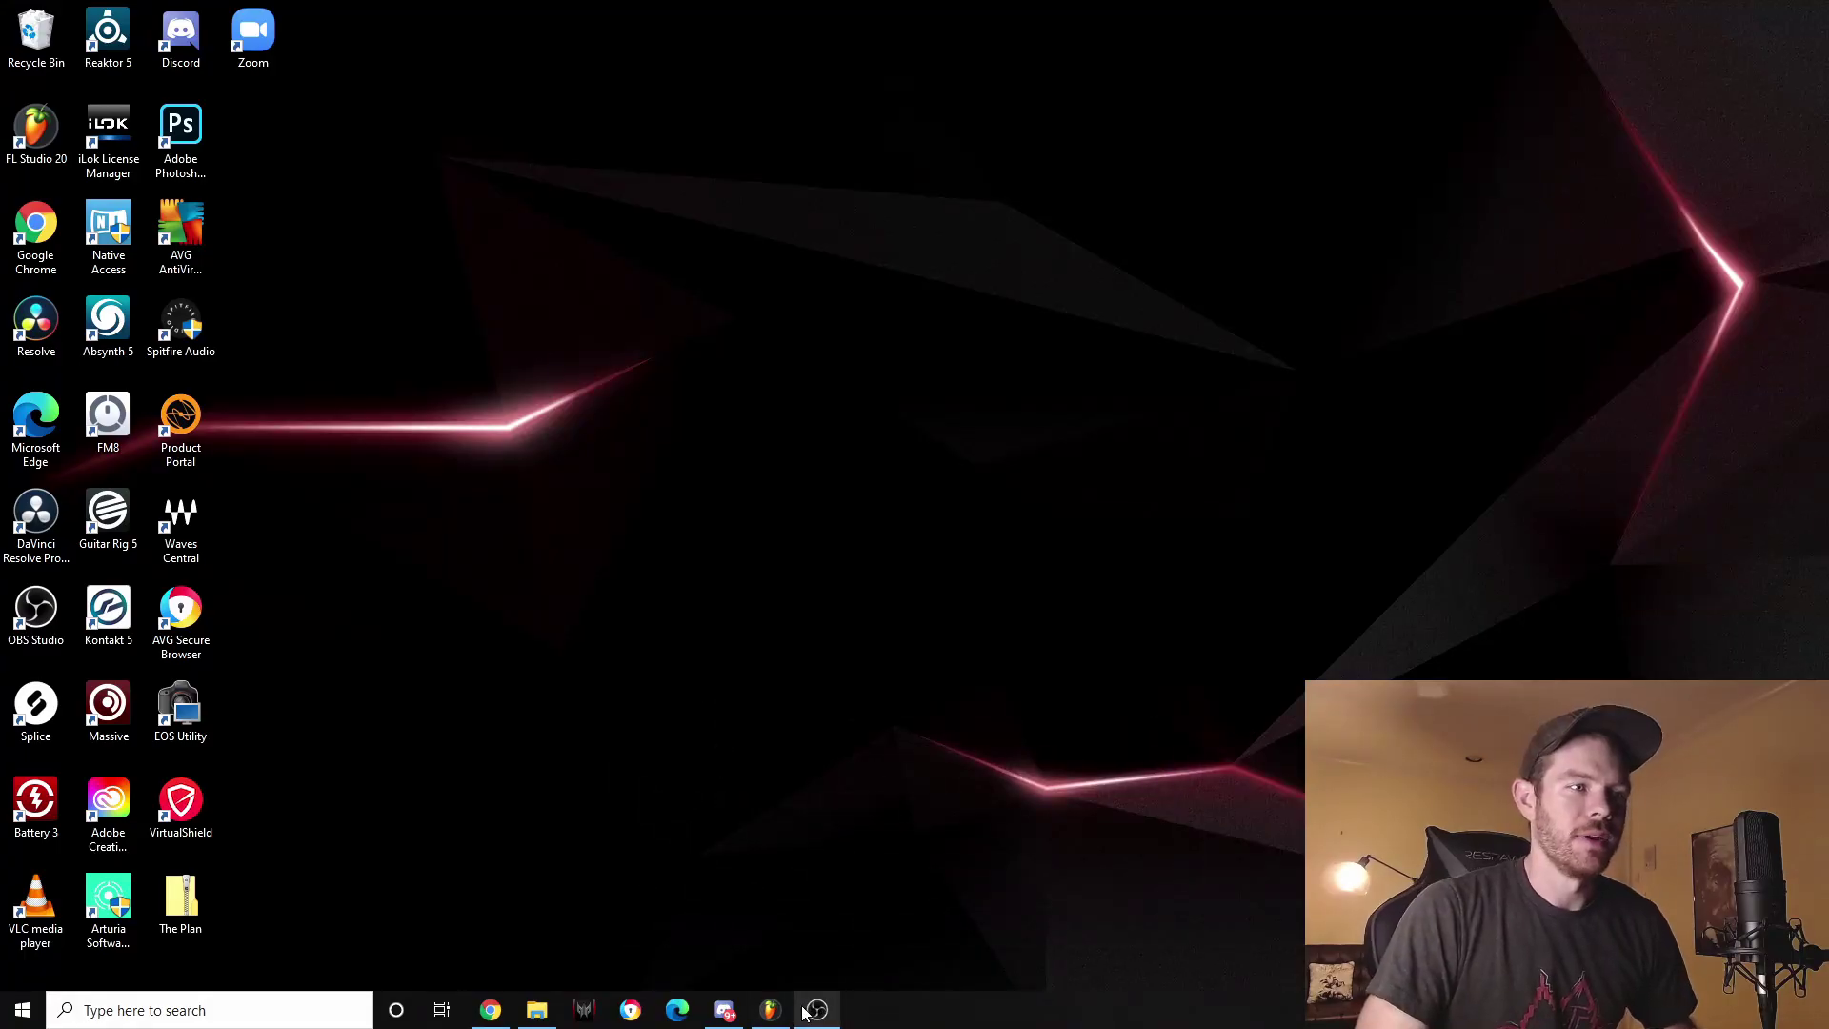
Check the ongoing Discord call, minimize its window and switch to FL Studio 20.
click(727, 1008)
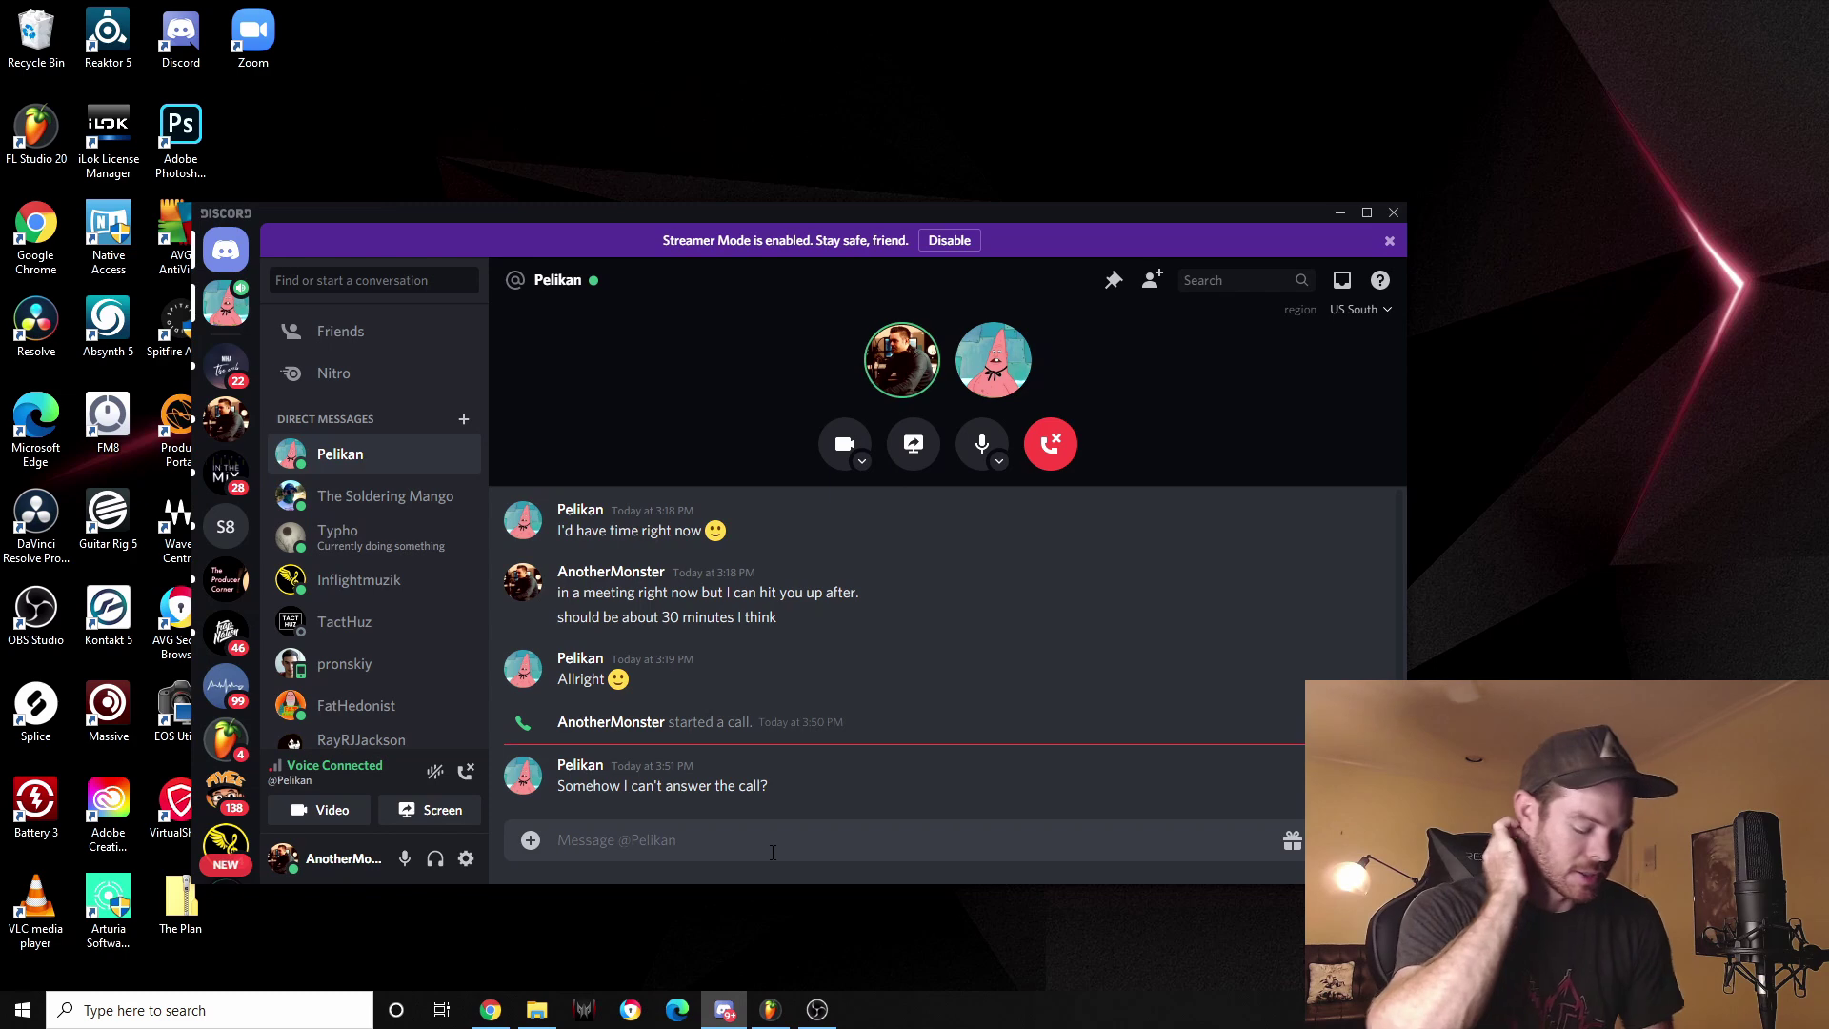
click(1341, 212)
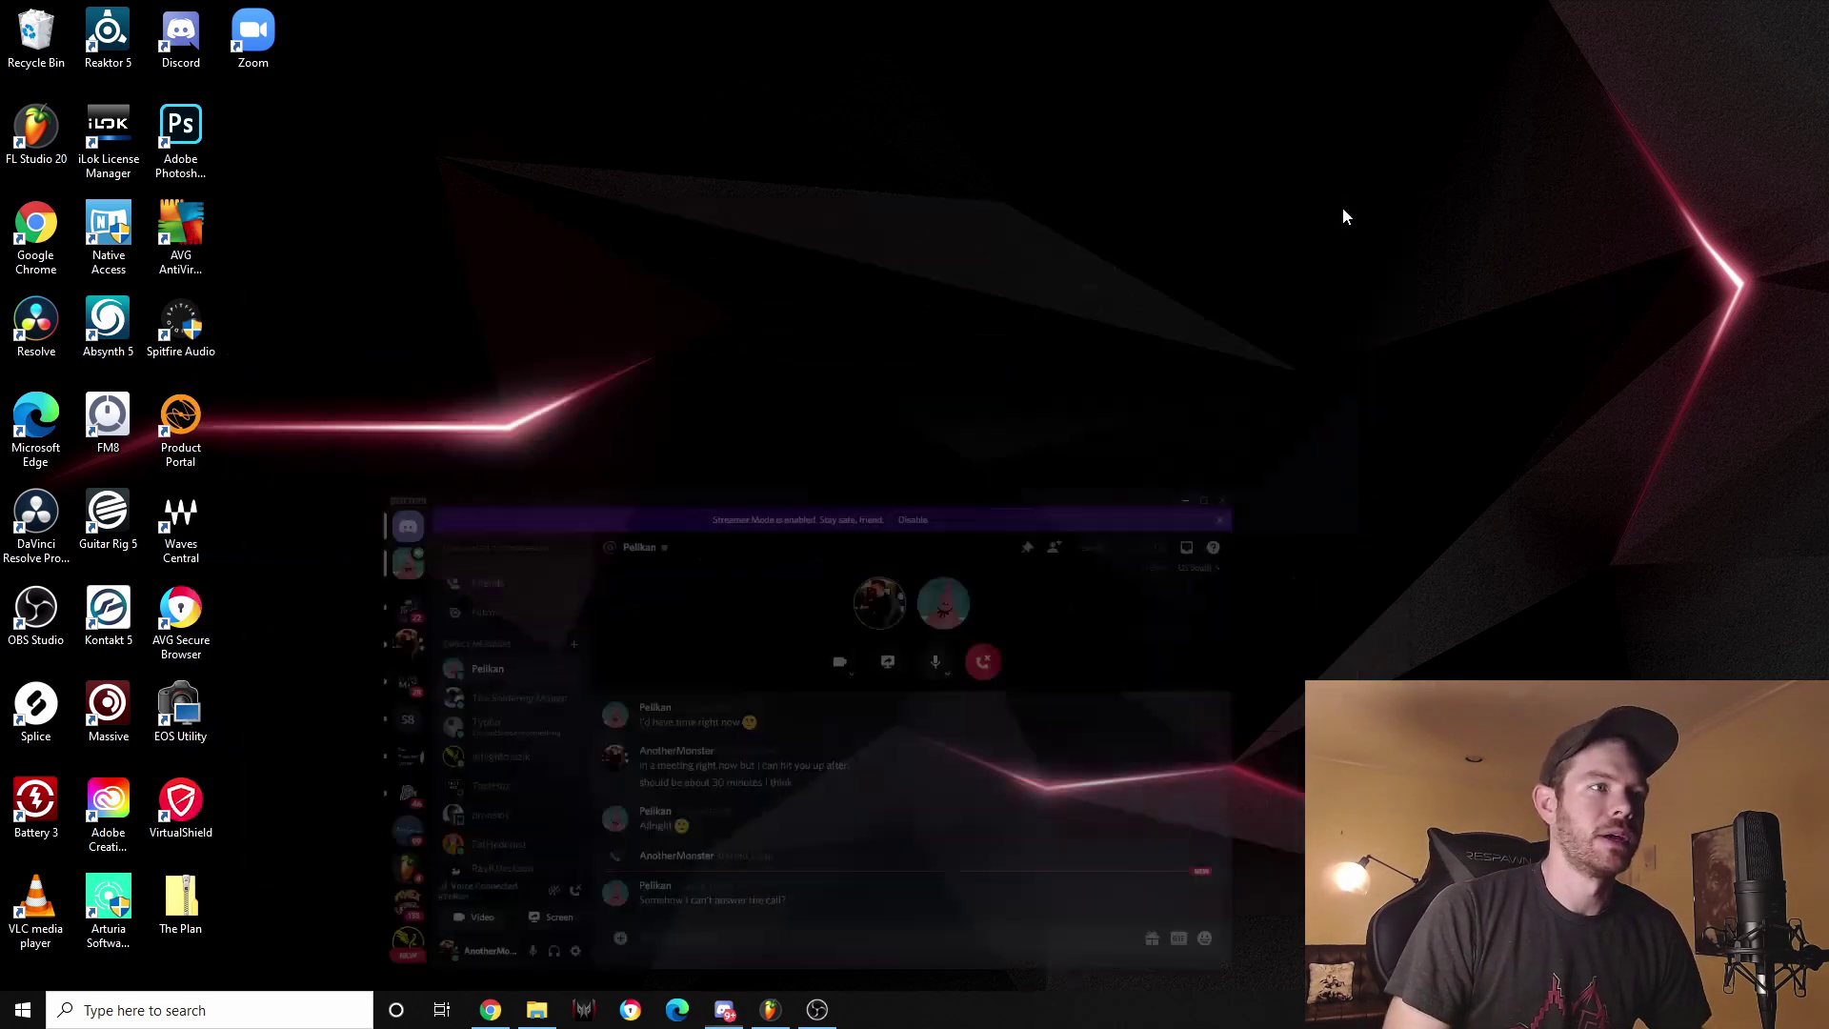
double_click(36, 134)
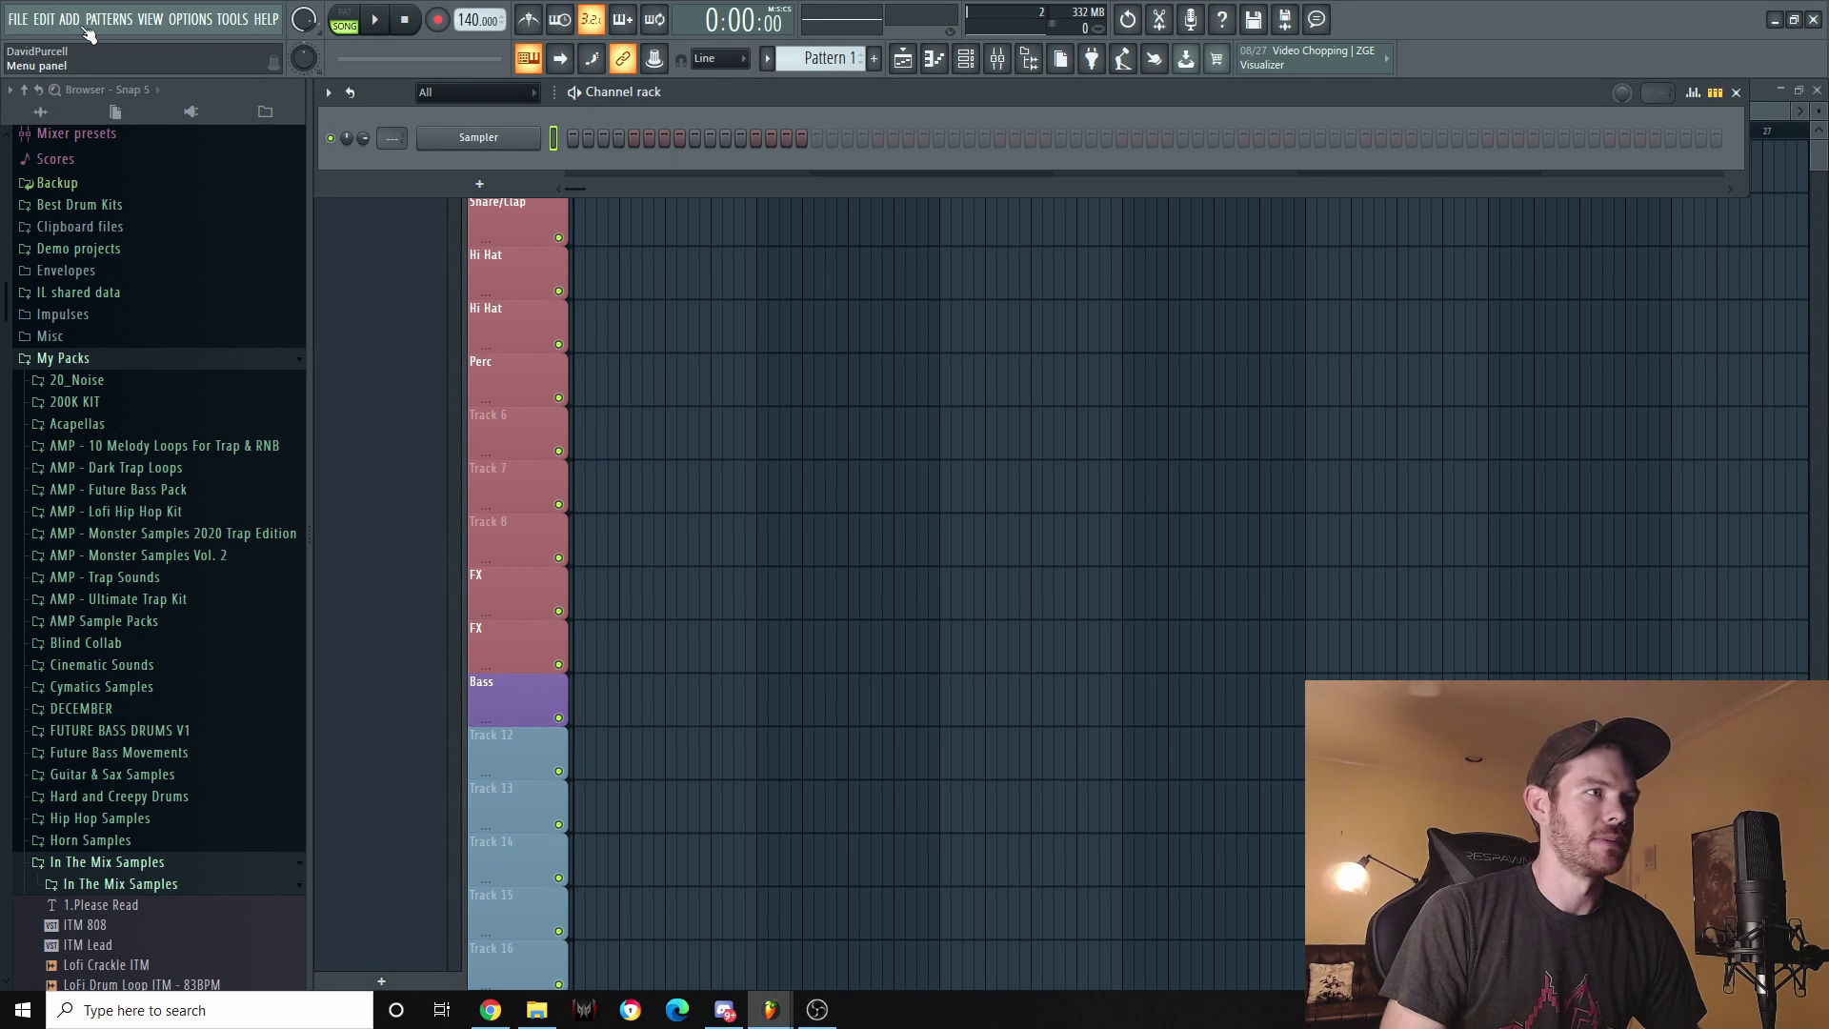
Search the generator plugins for "patch" and add Patcher as a new channel.
click(72, 21)
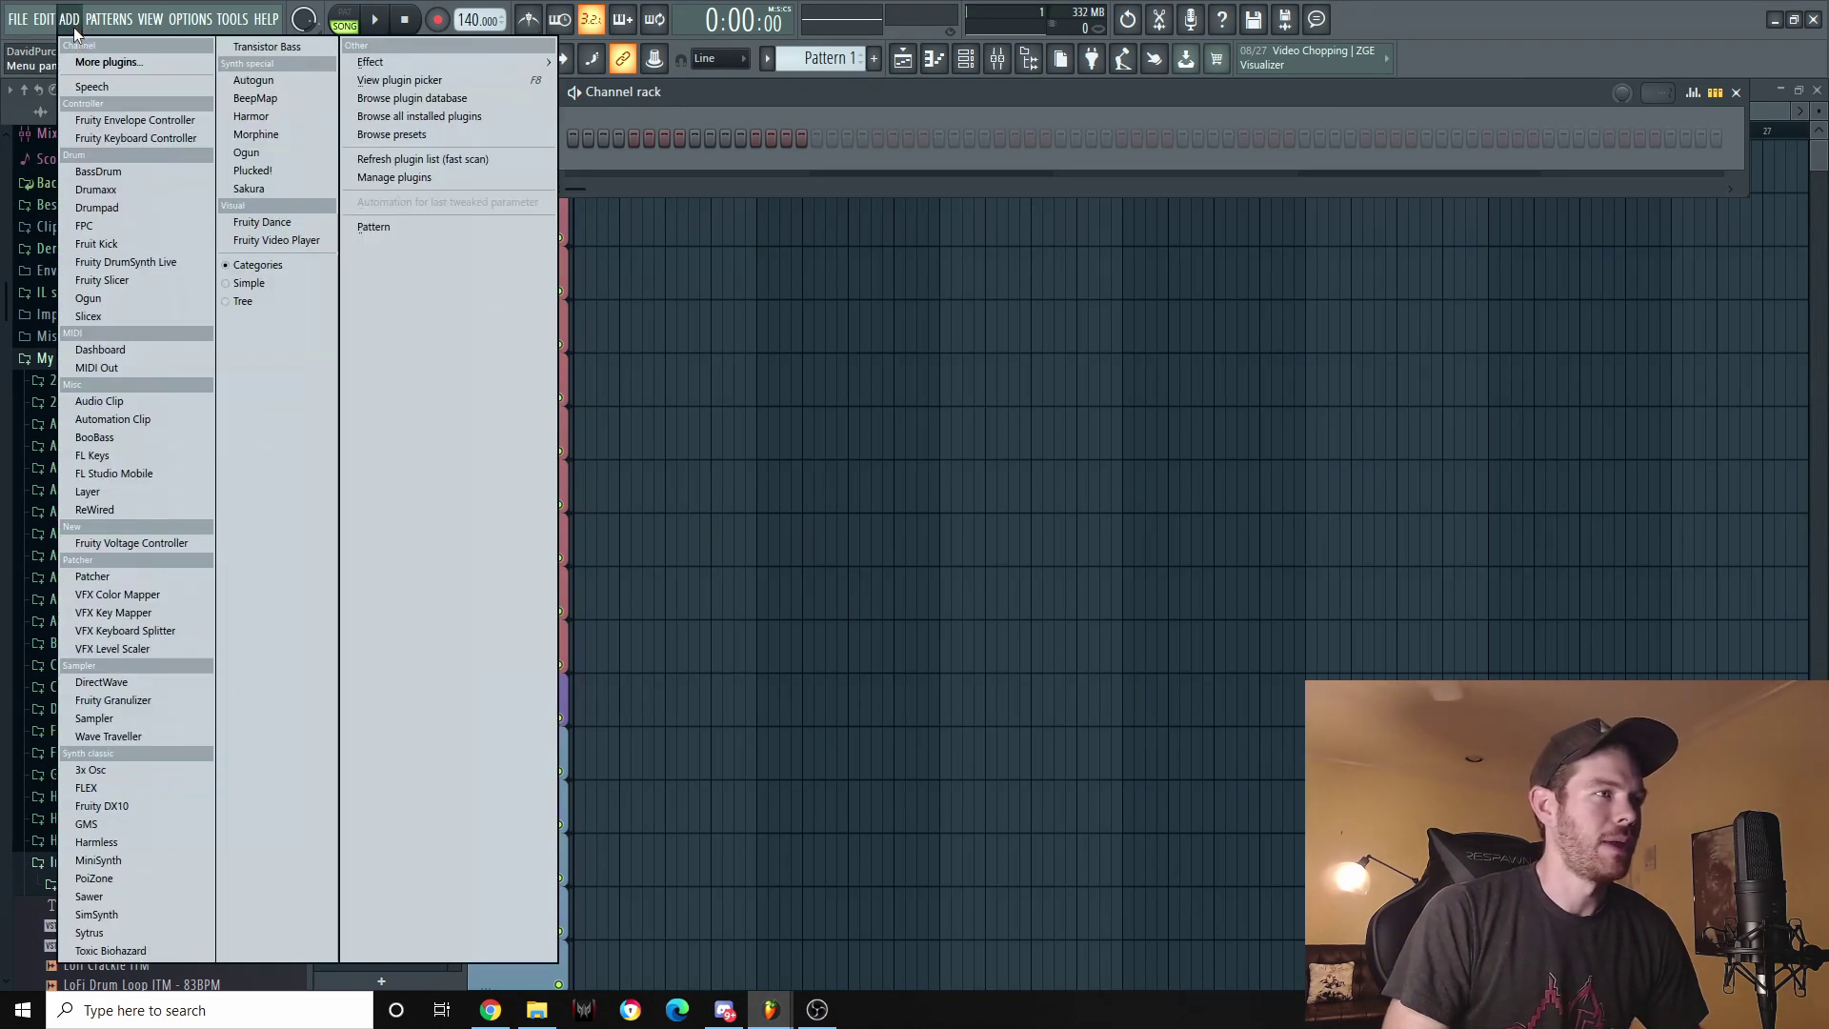
click(108, 62)
text(patch)
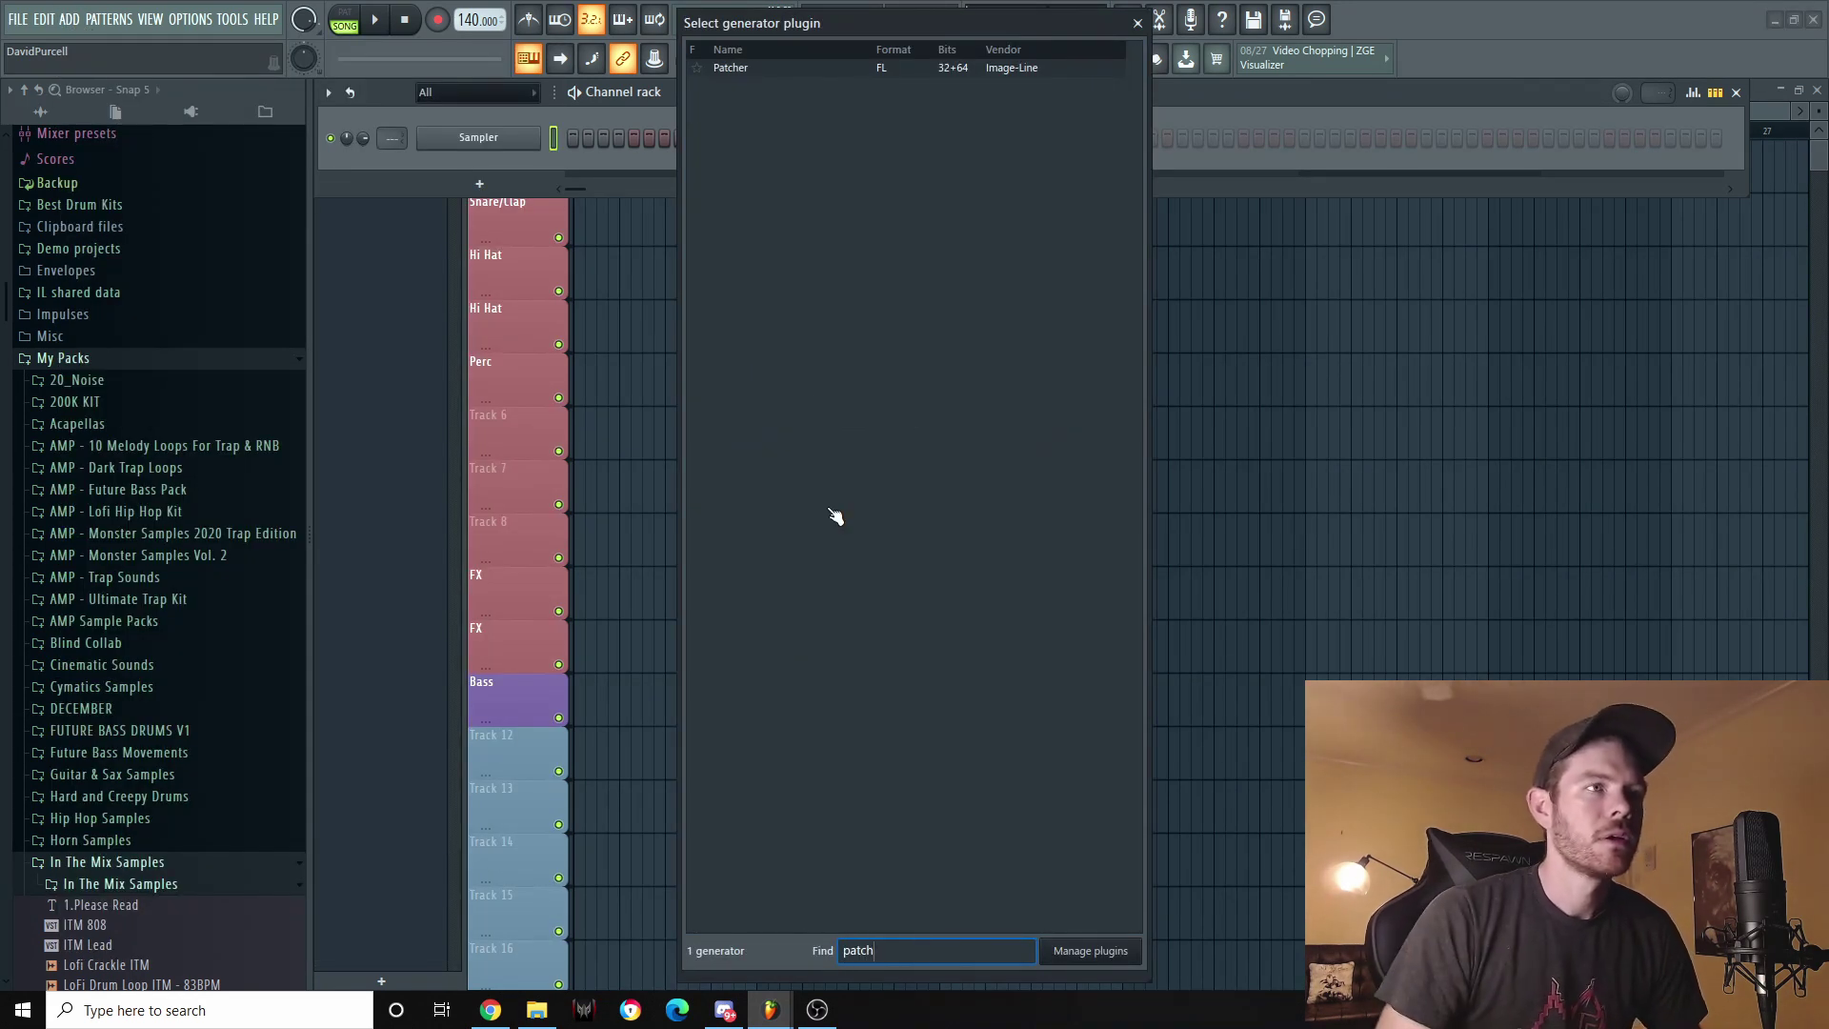
double_click(798, 67)
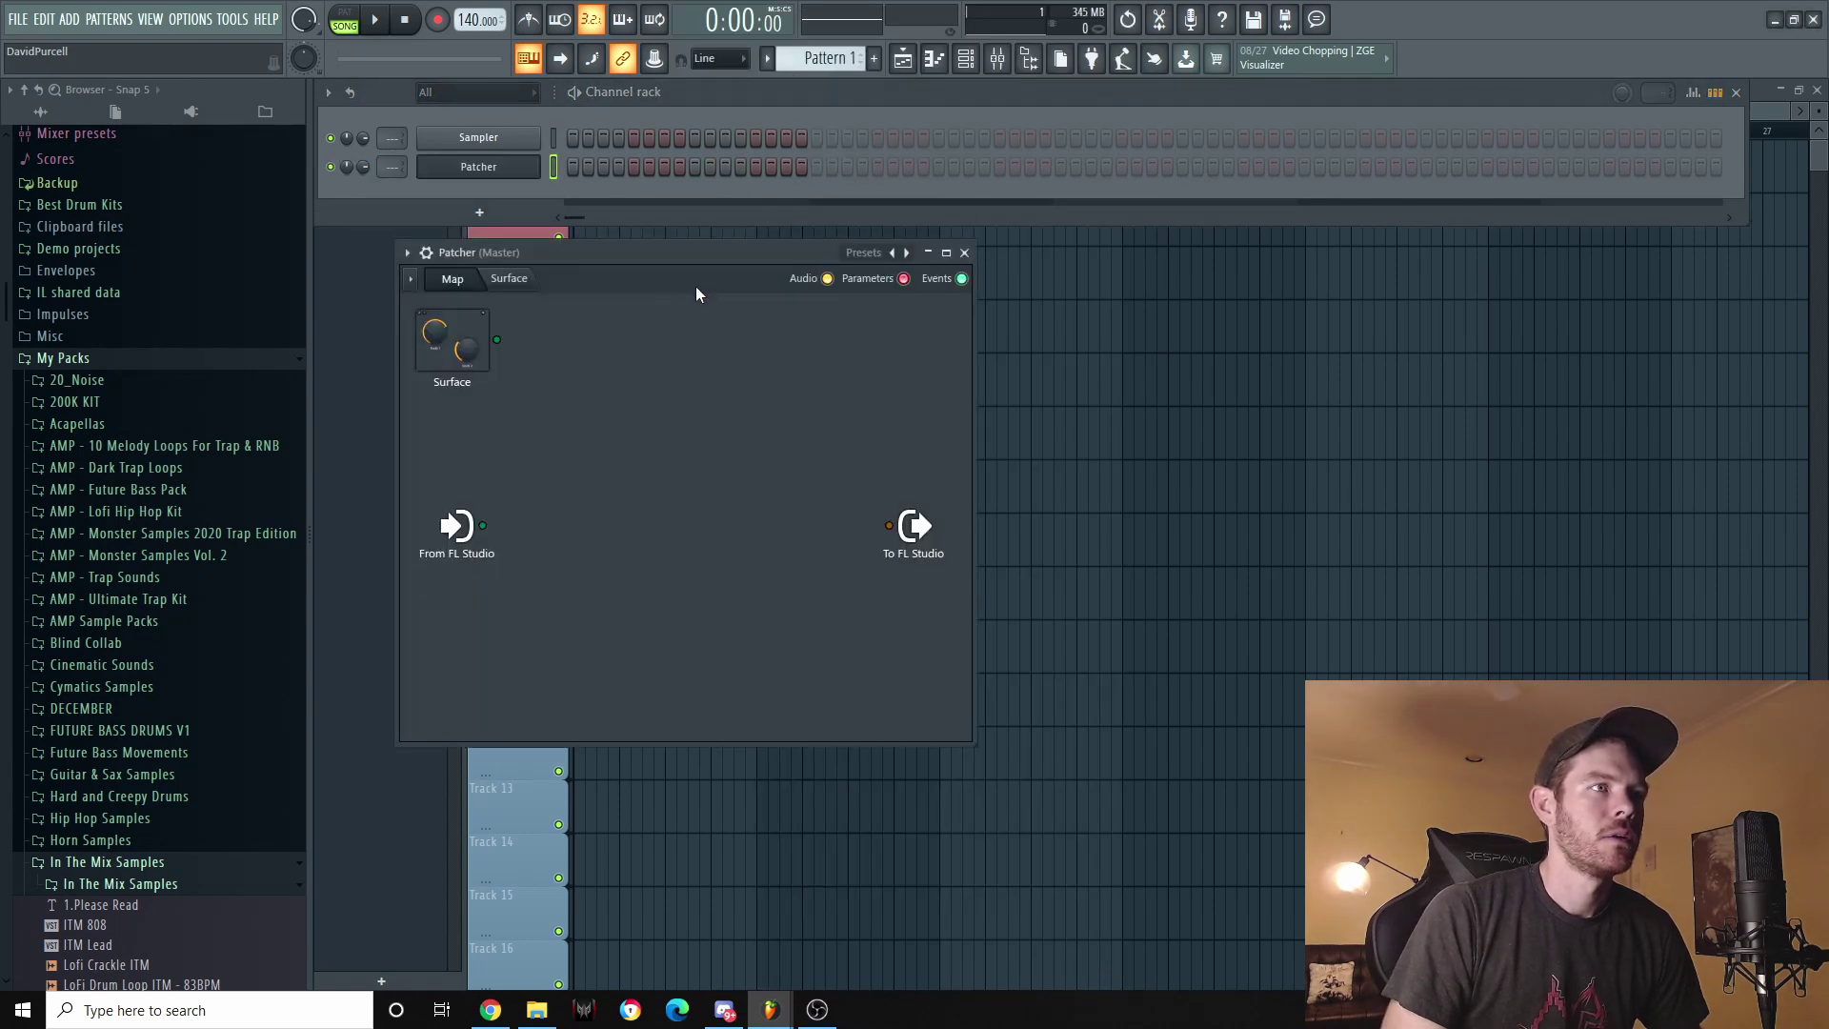
Look through the Patcher channel's preset list and close the plugin window without loading one.
click(407, 253)
mouse_move(515, 309)
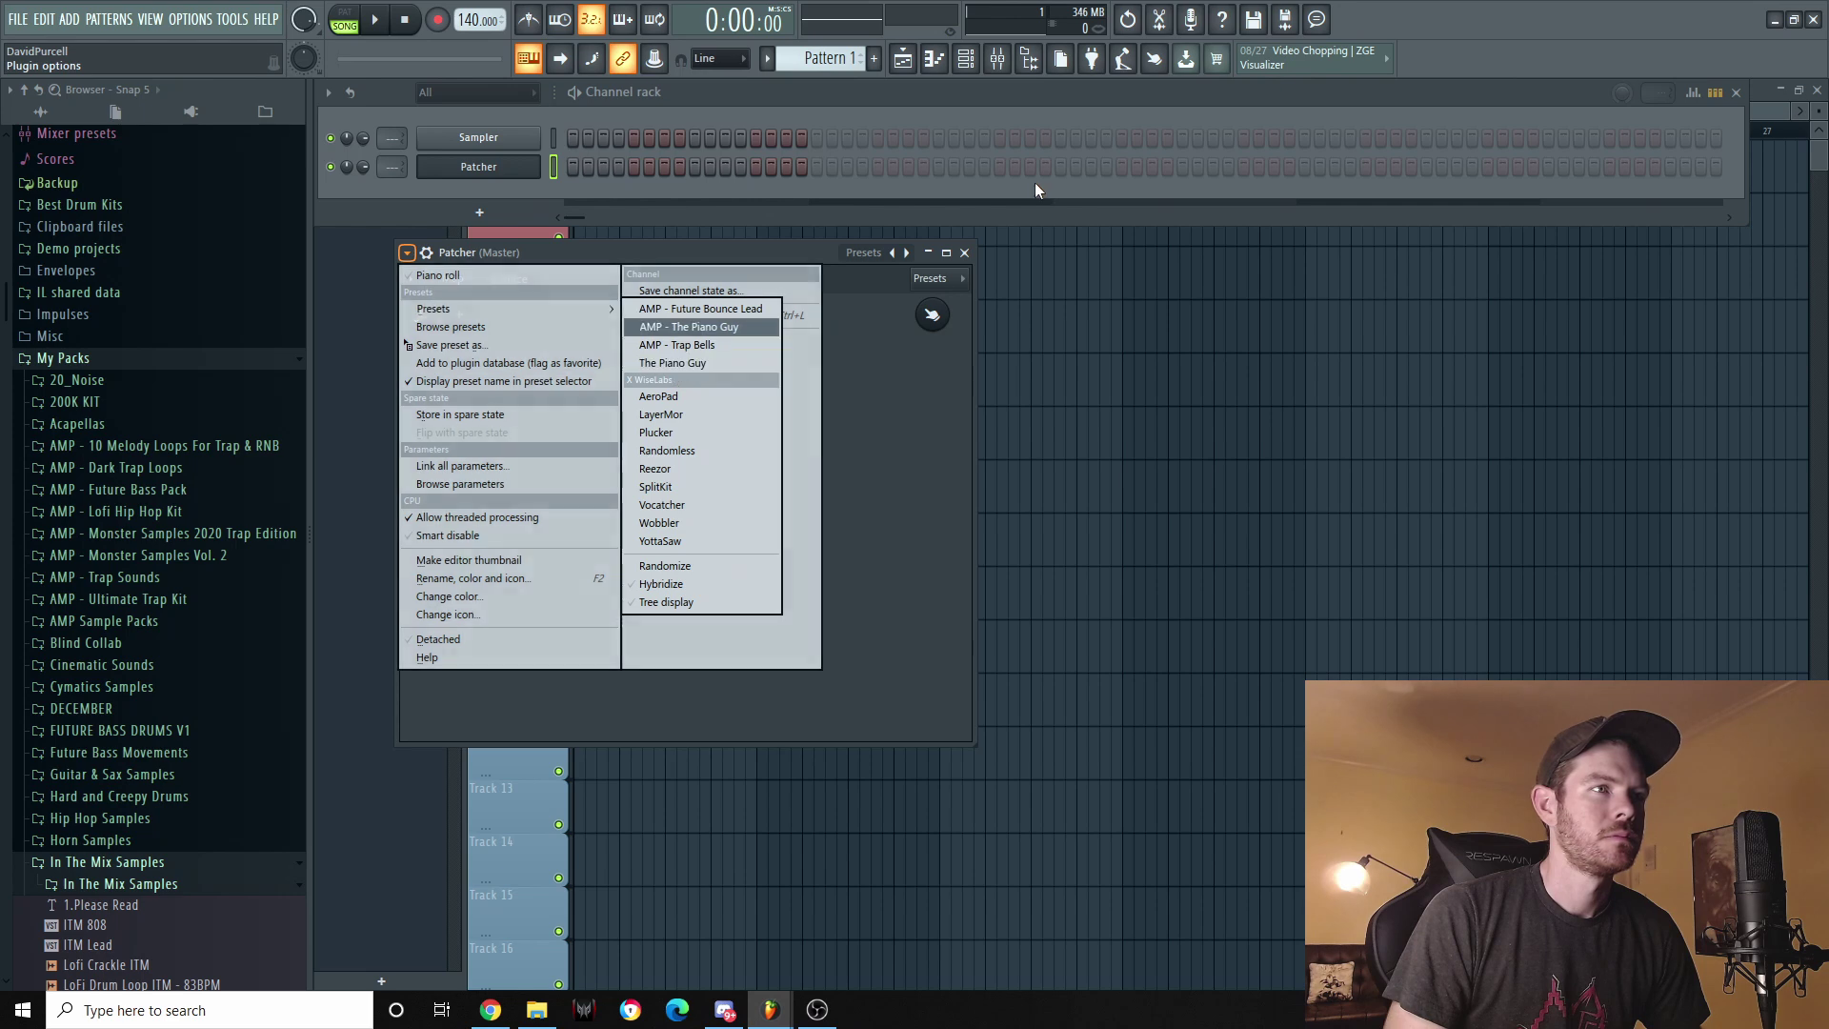
click(1048, 213)
click(964, 253)
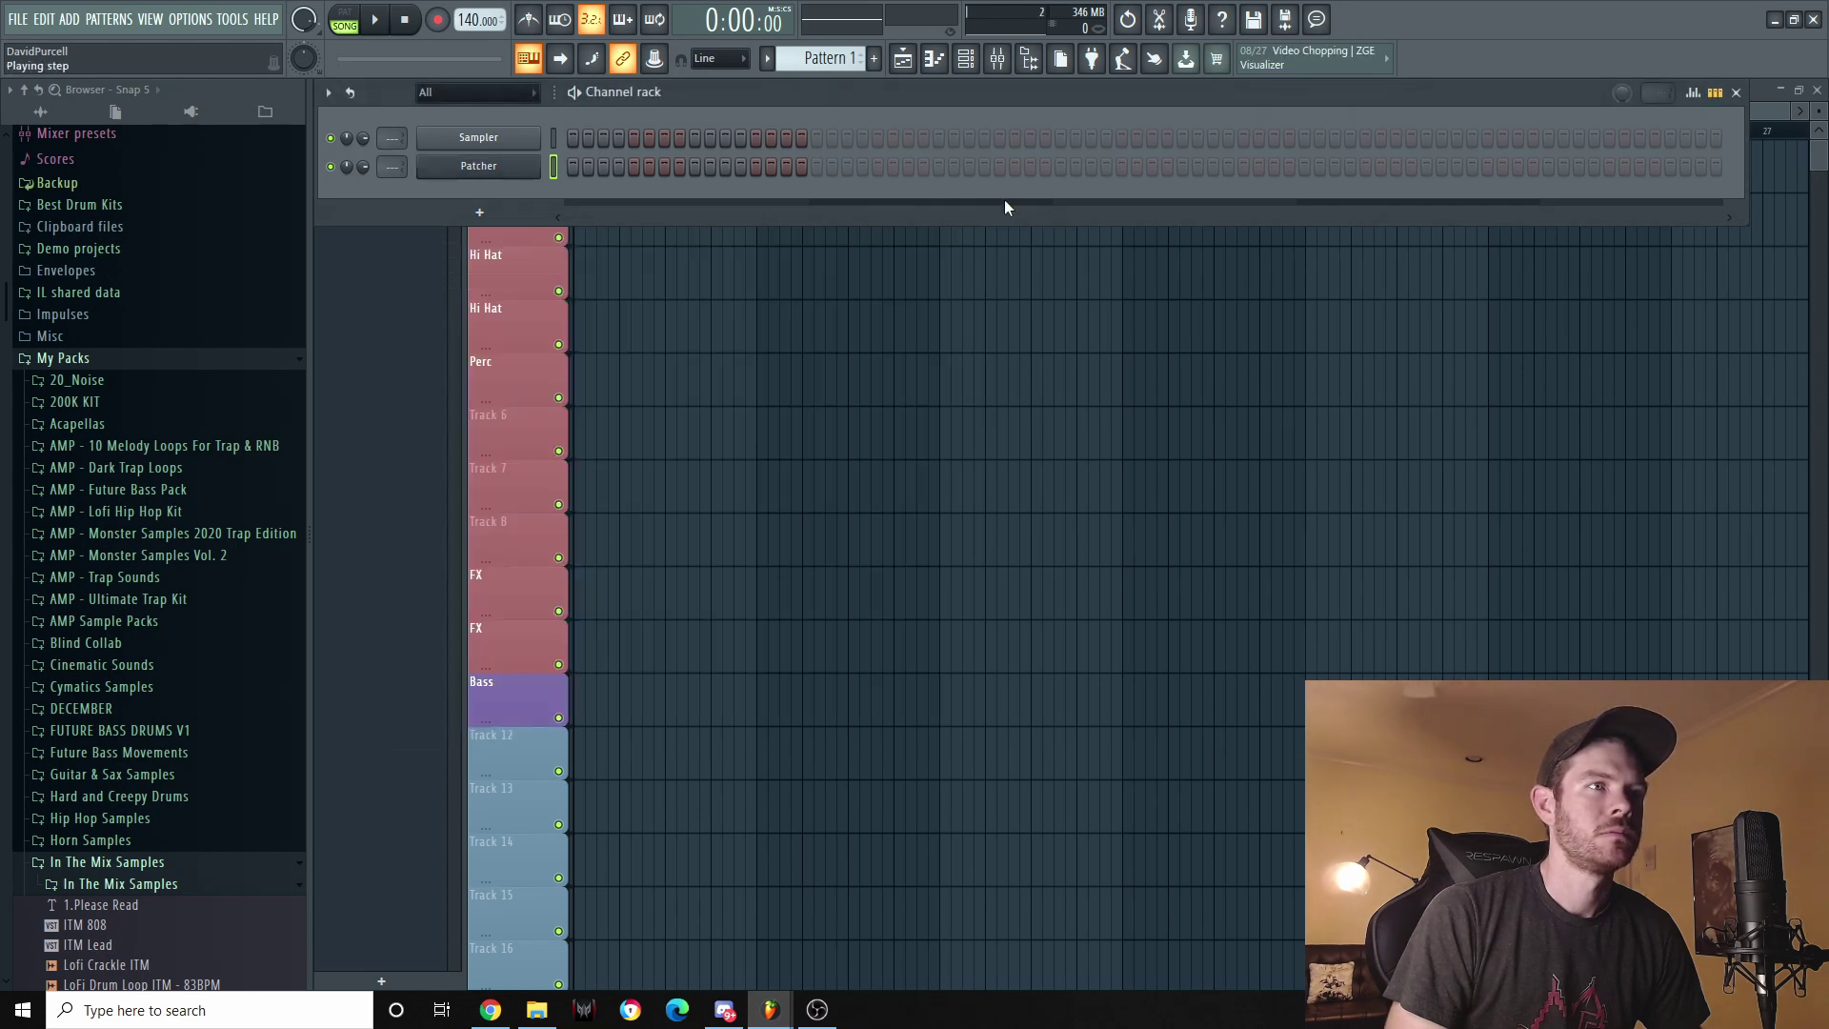
Load Patcher as an effect in the first slot of mixer track Insert 1.
click(998, 59)
click(536, 541)
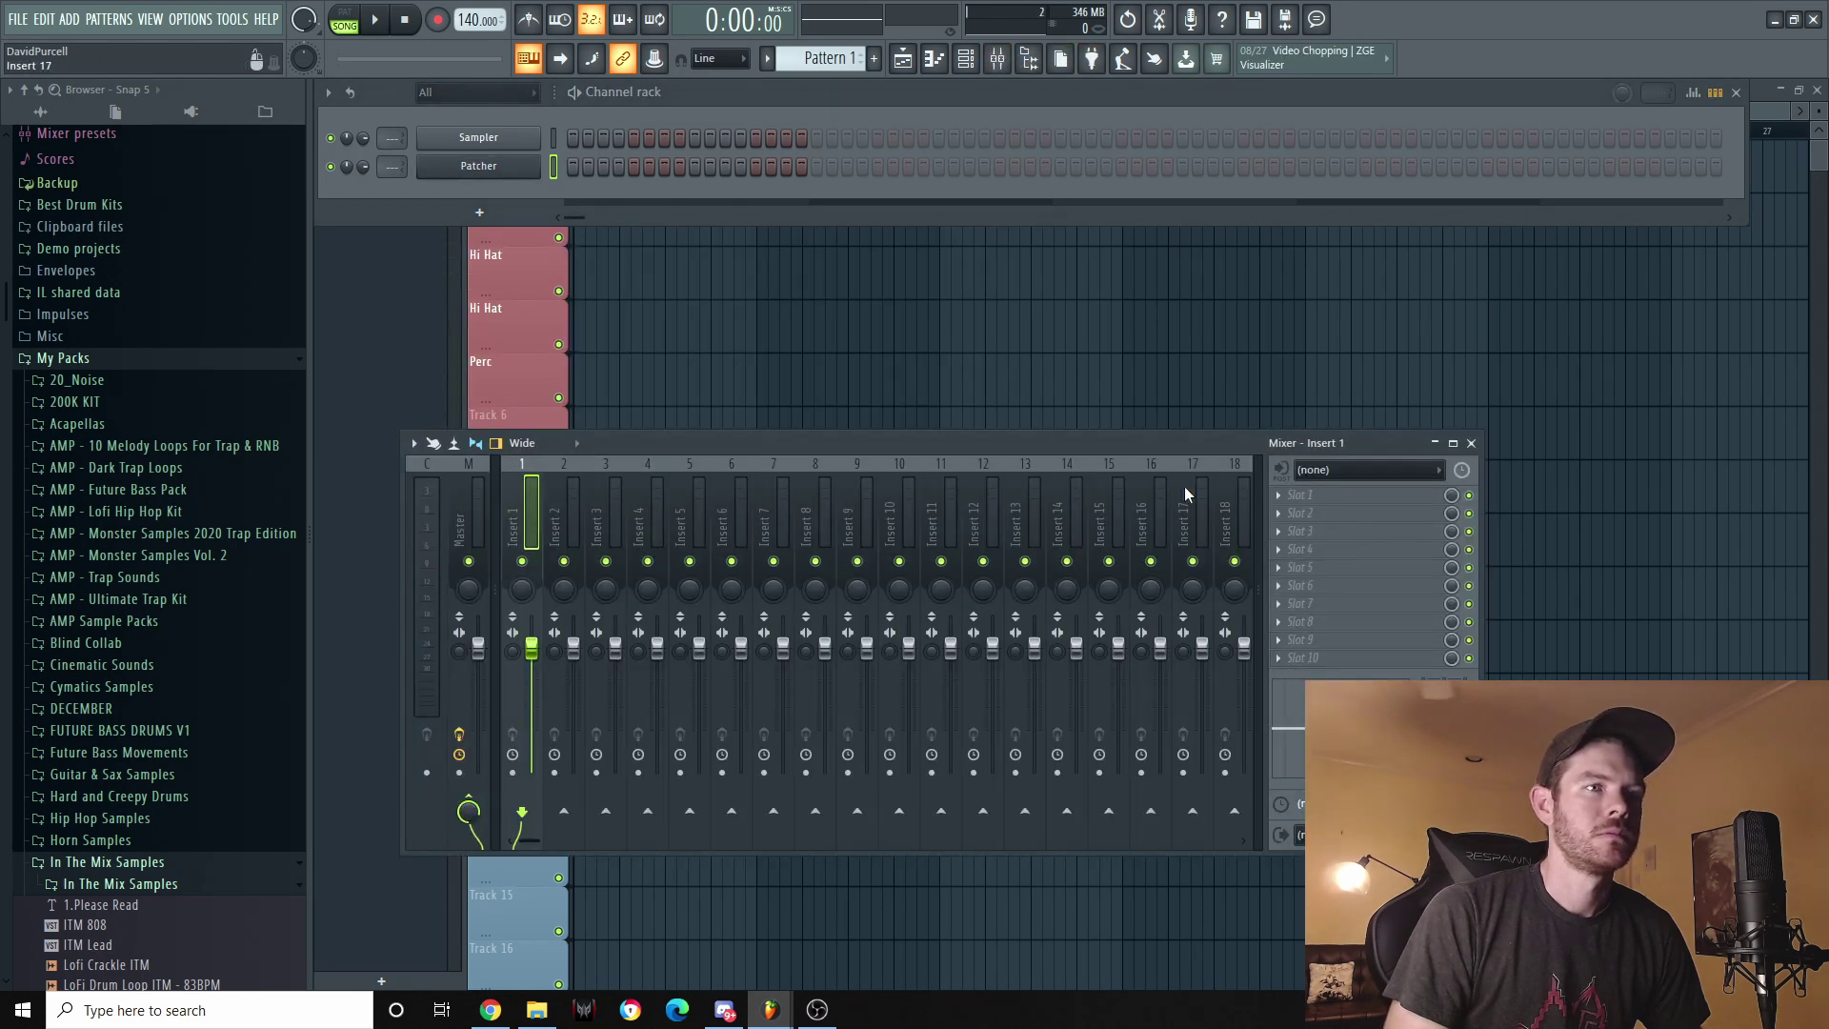
click(1305, 494)
click(923, 950)
text(patch)
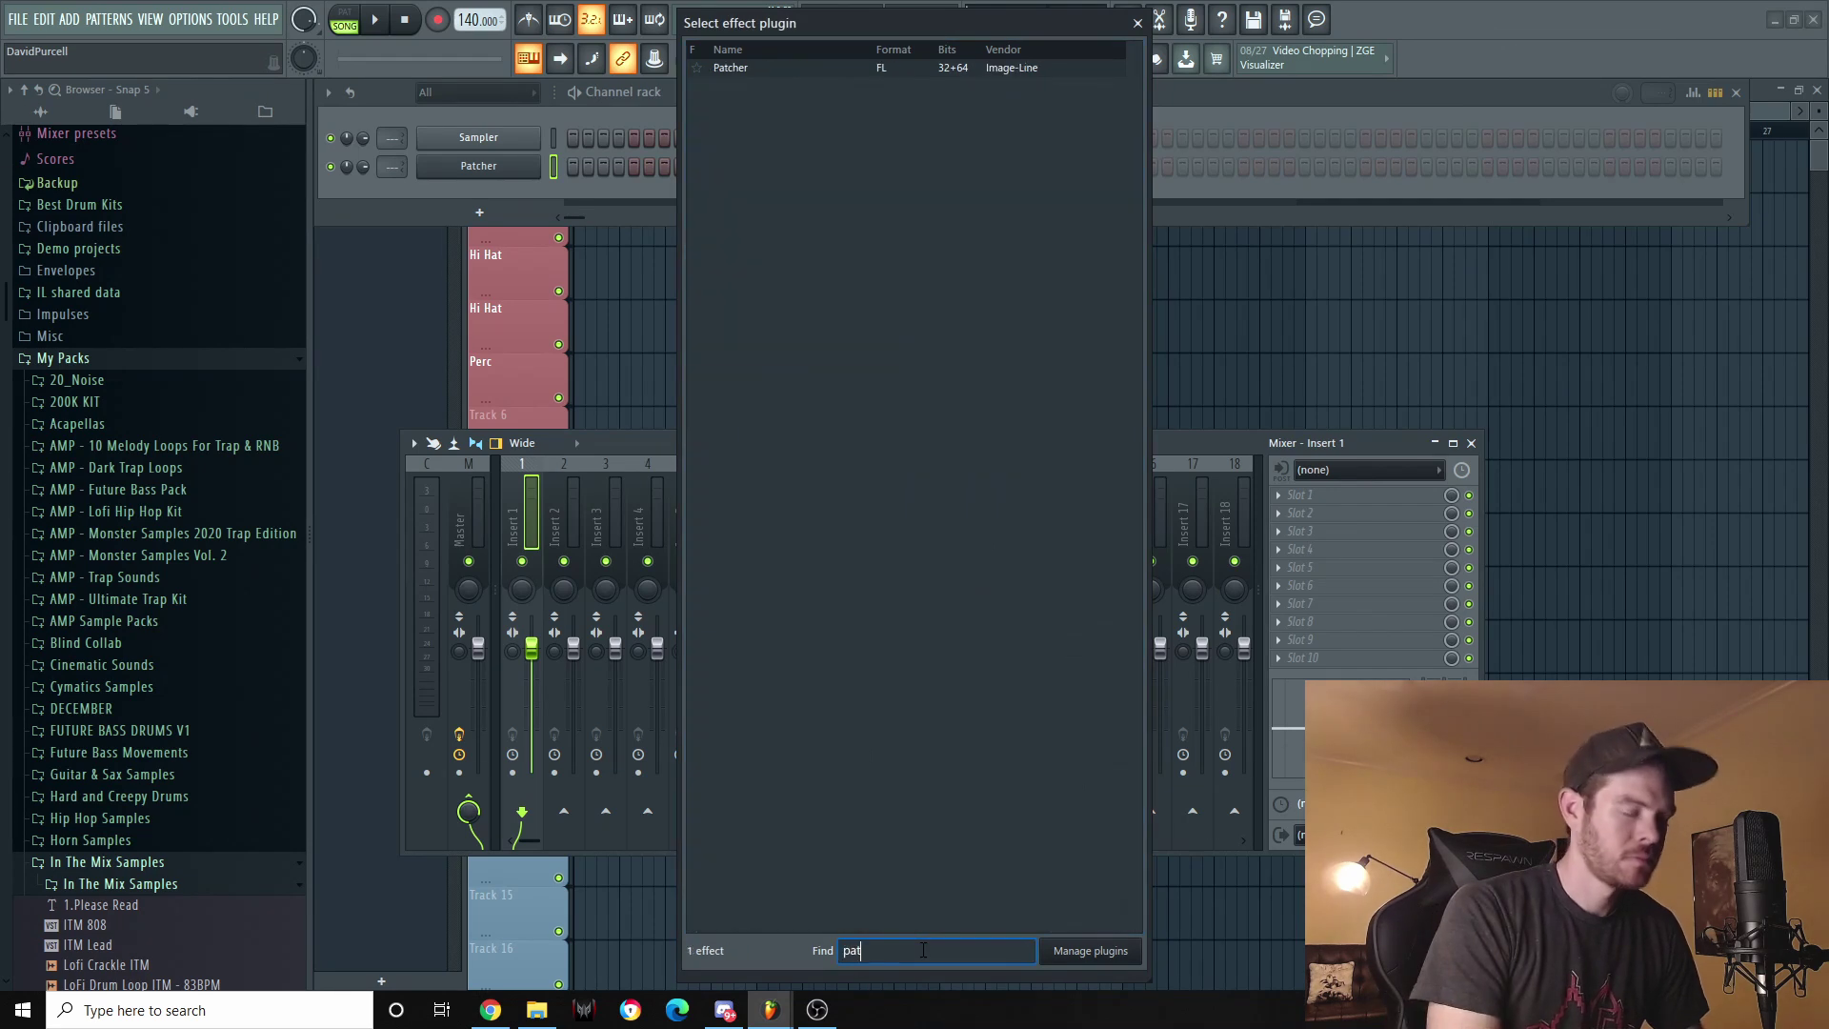
double_click(755, 69)
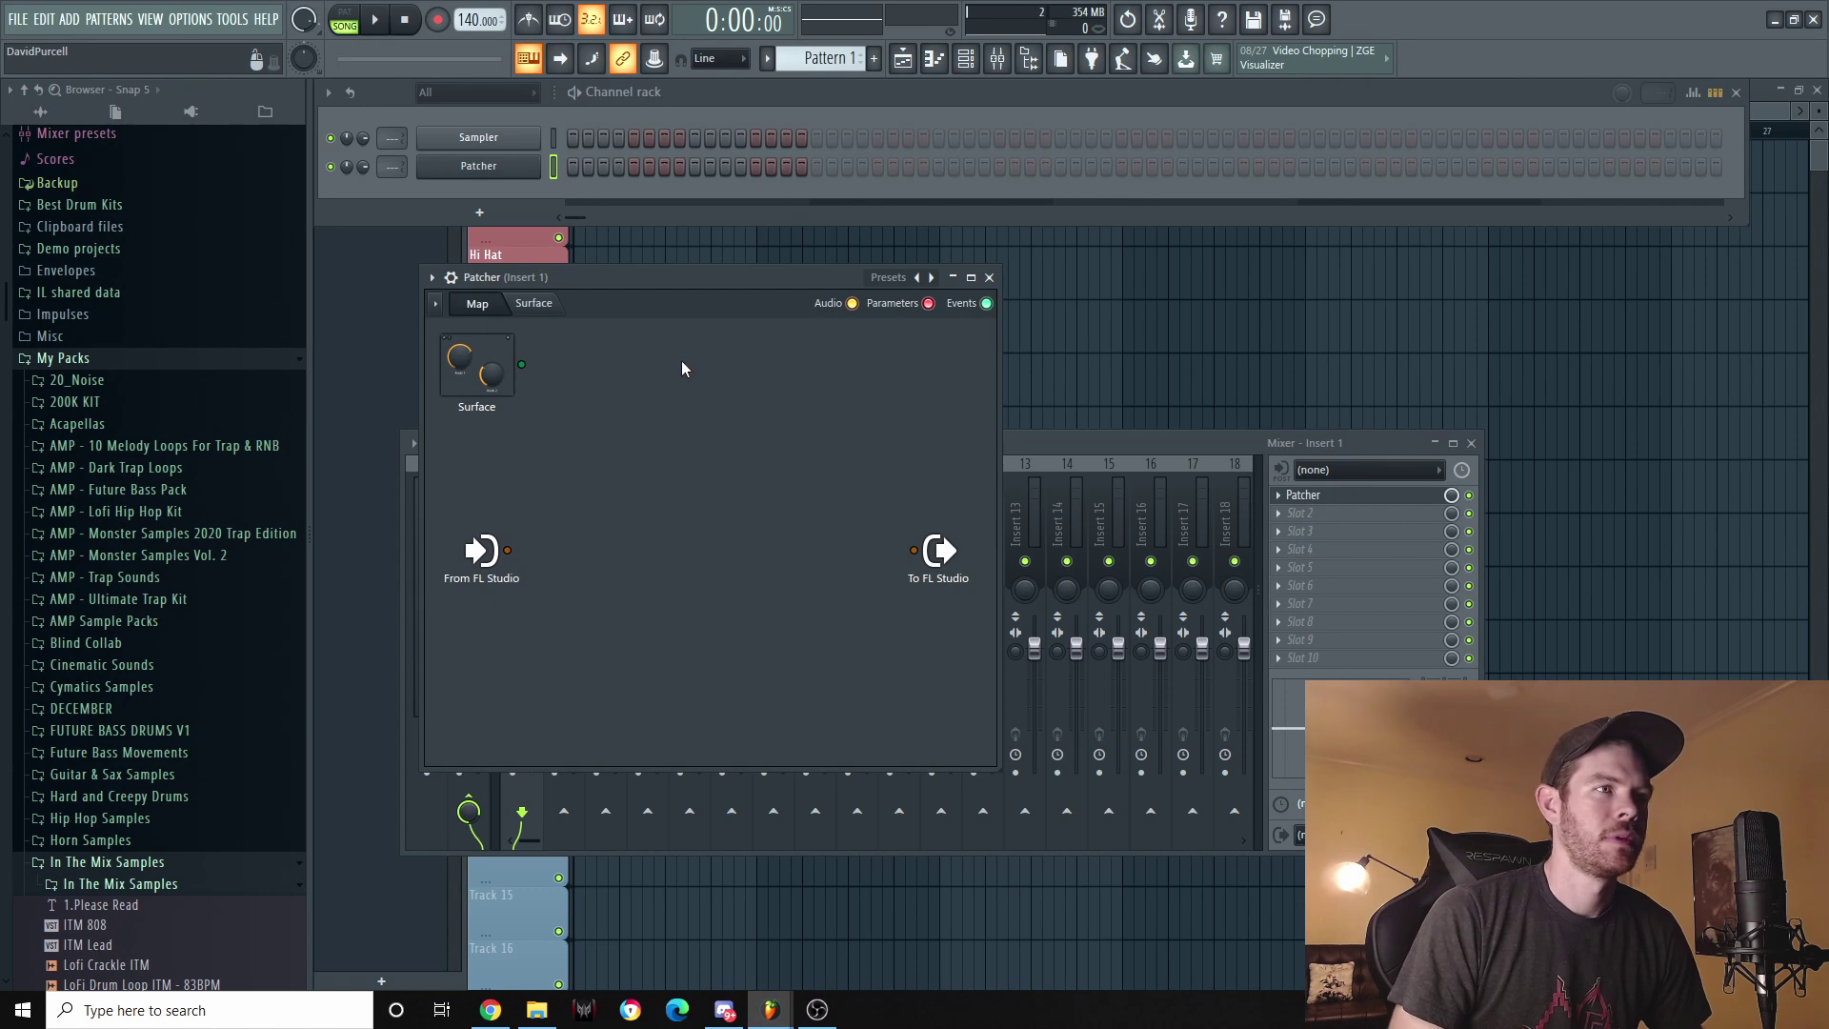
Load the RC-20 preset into the Patcher effect and display its Map of connected modules.
click(431, 278)
mouse_move(495, 352)
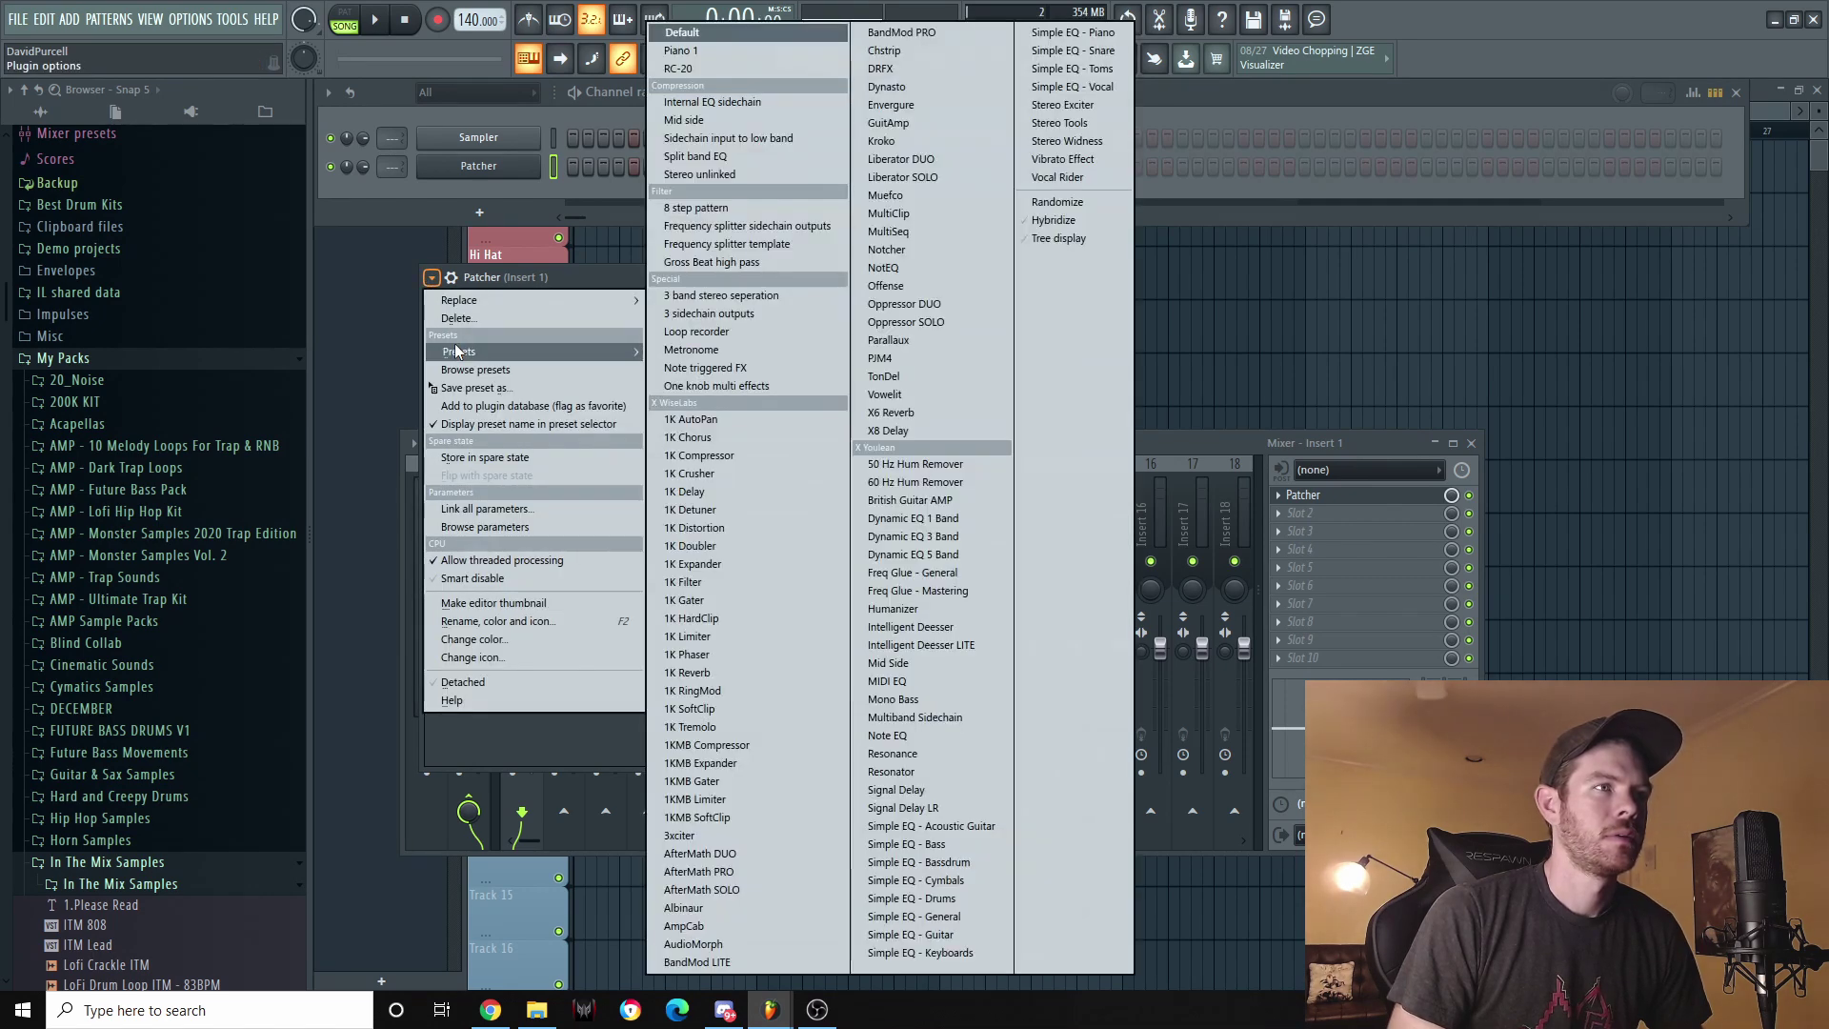
click(679, 69)
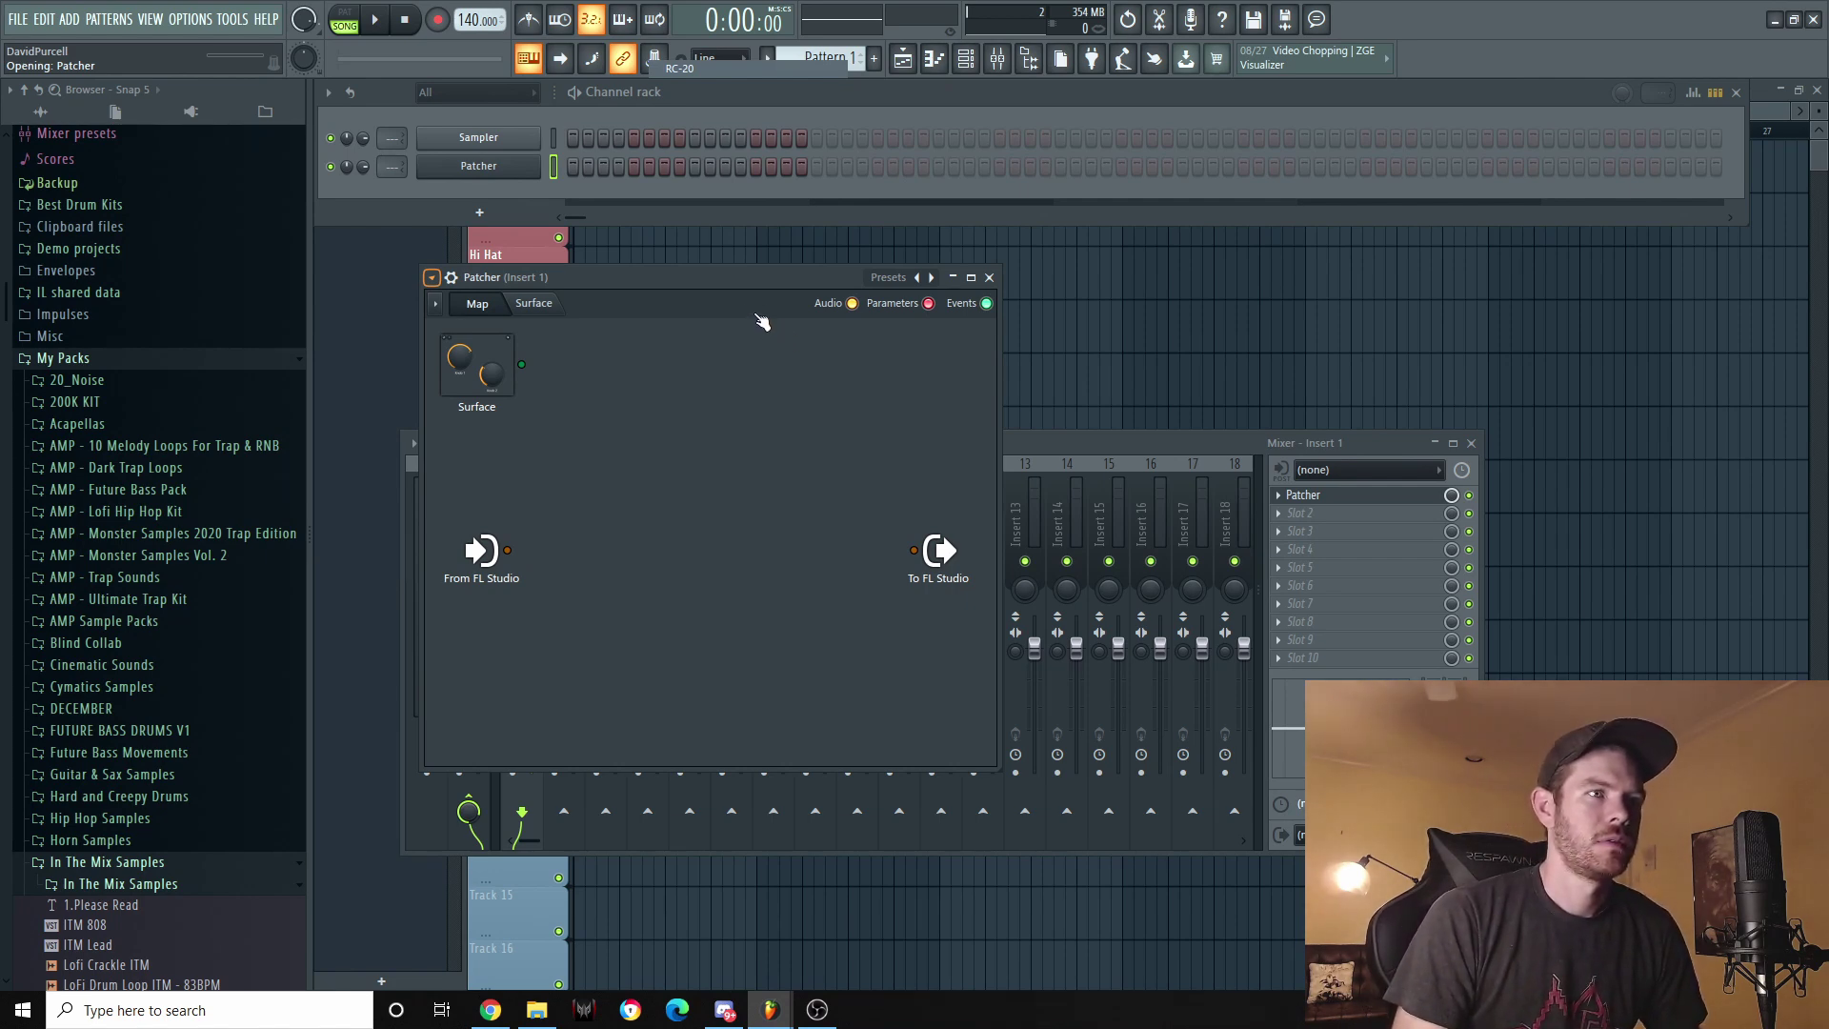
drag(731, 257, 726, 259)
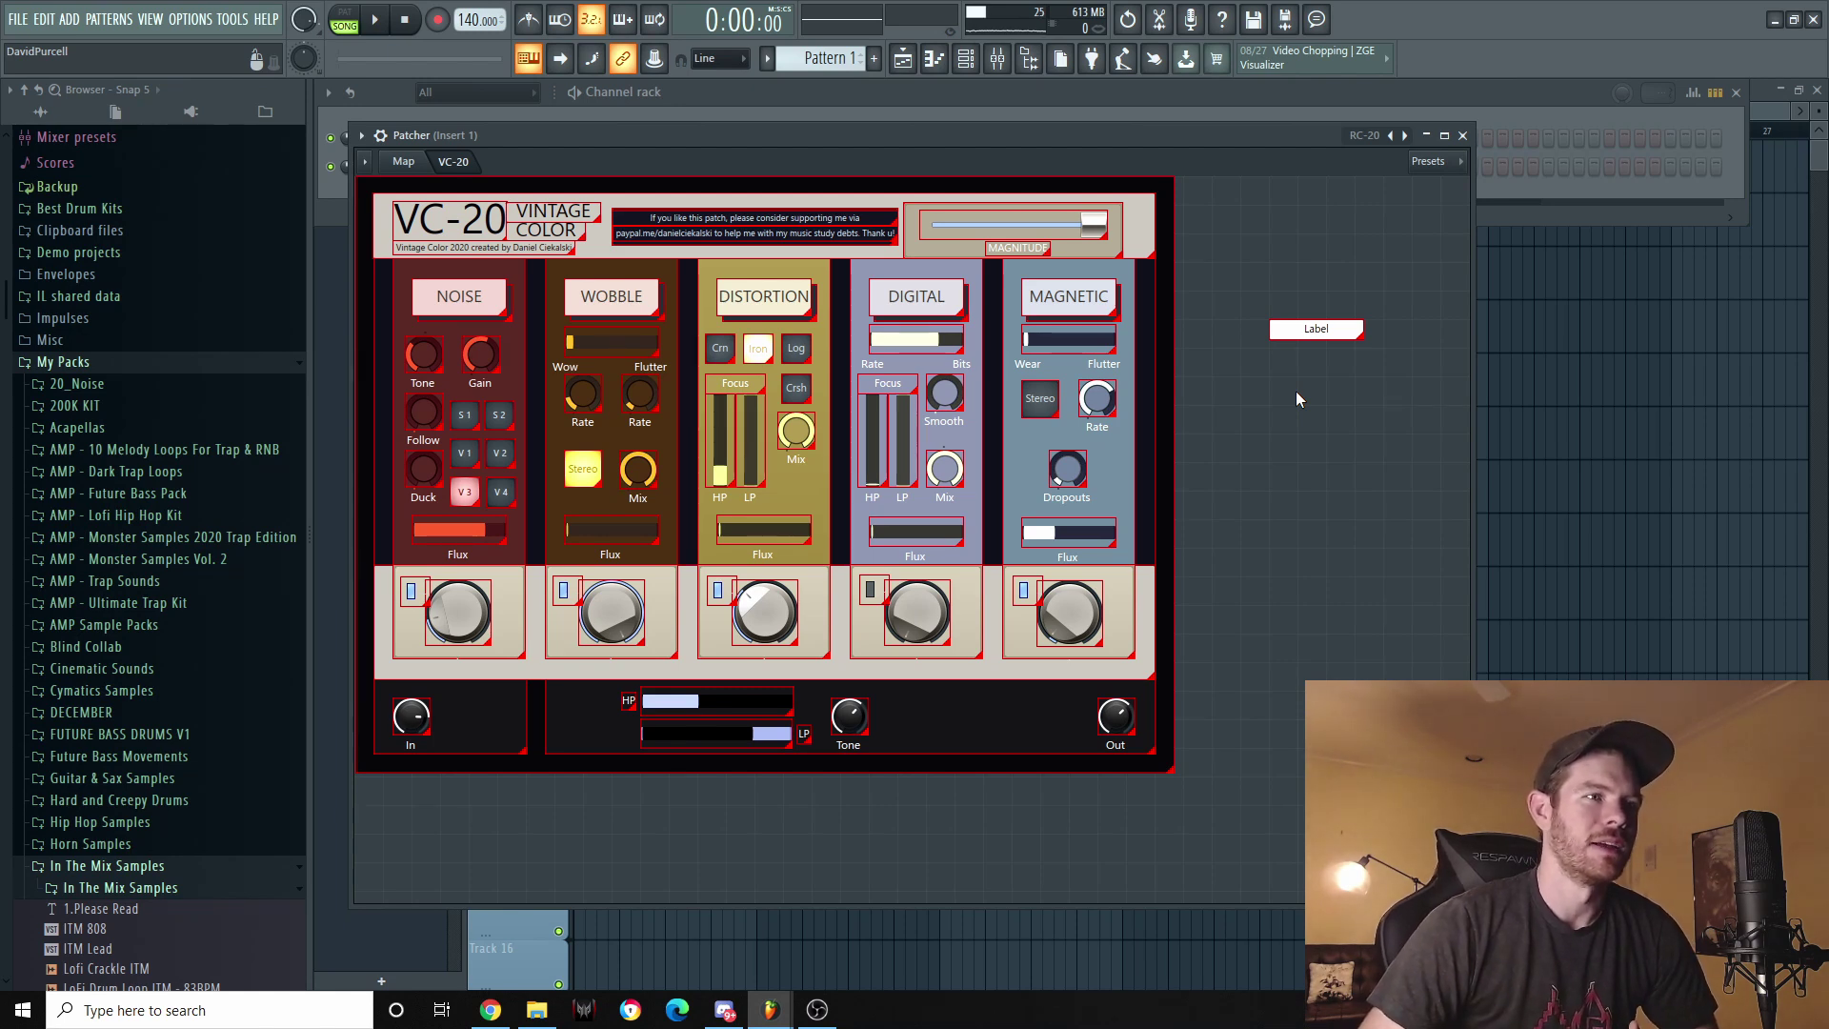
key(Tab)
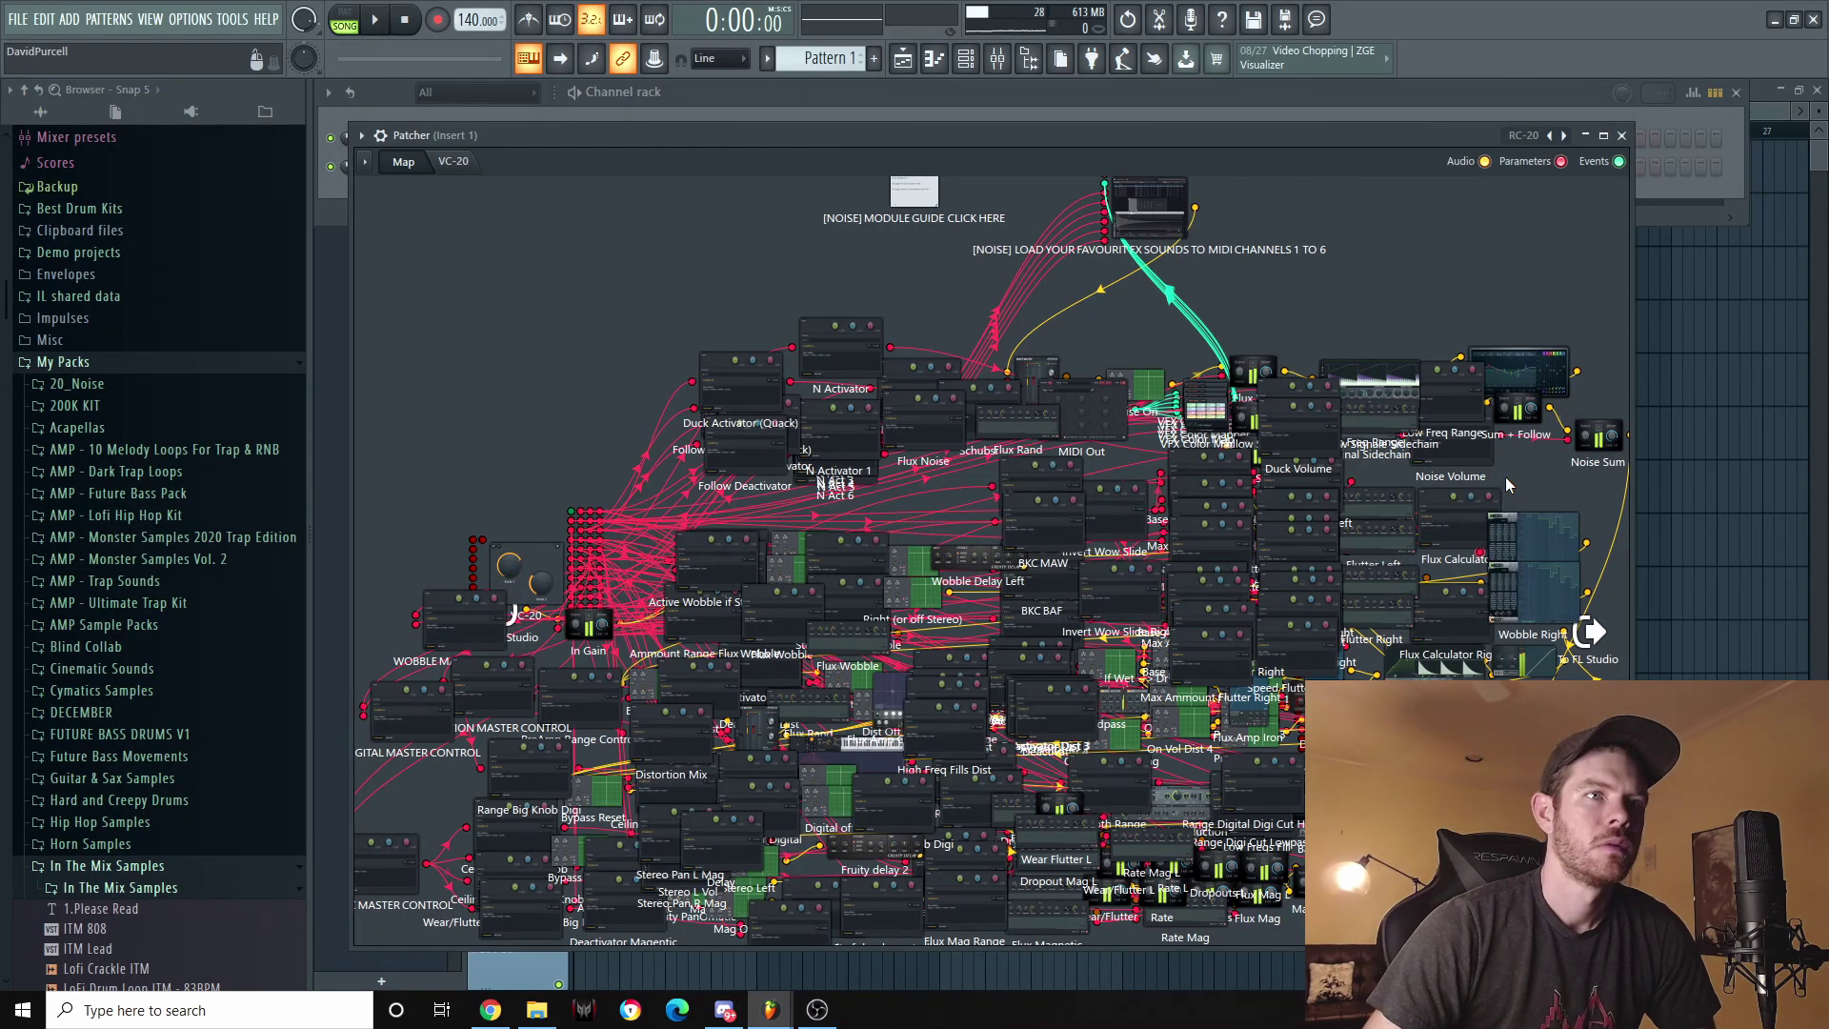
Add Fruity Peak Controller to the second effect slot of mixer track Insert 1 and reposition its window slightly.
click(109, 20)
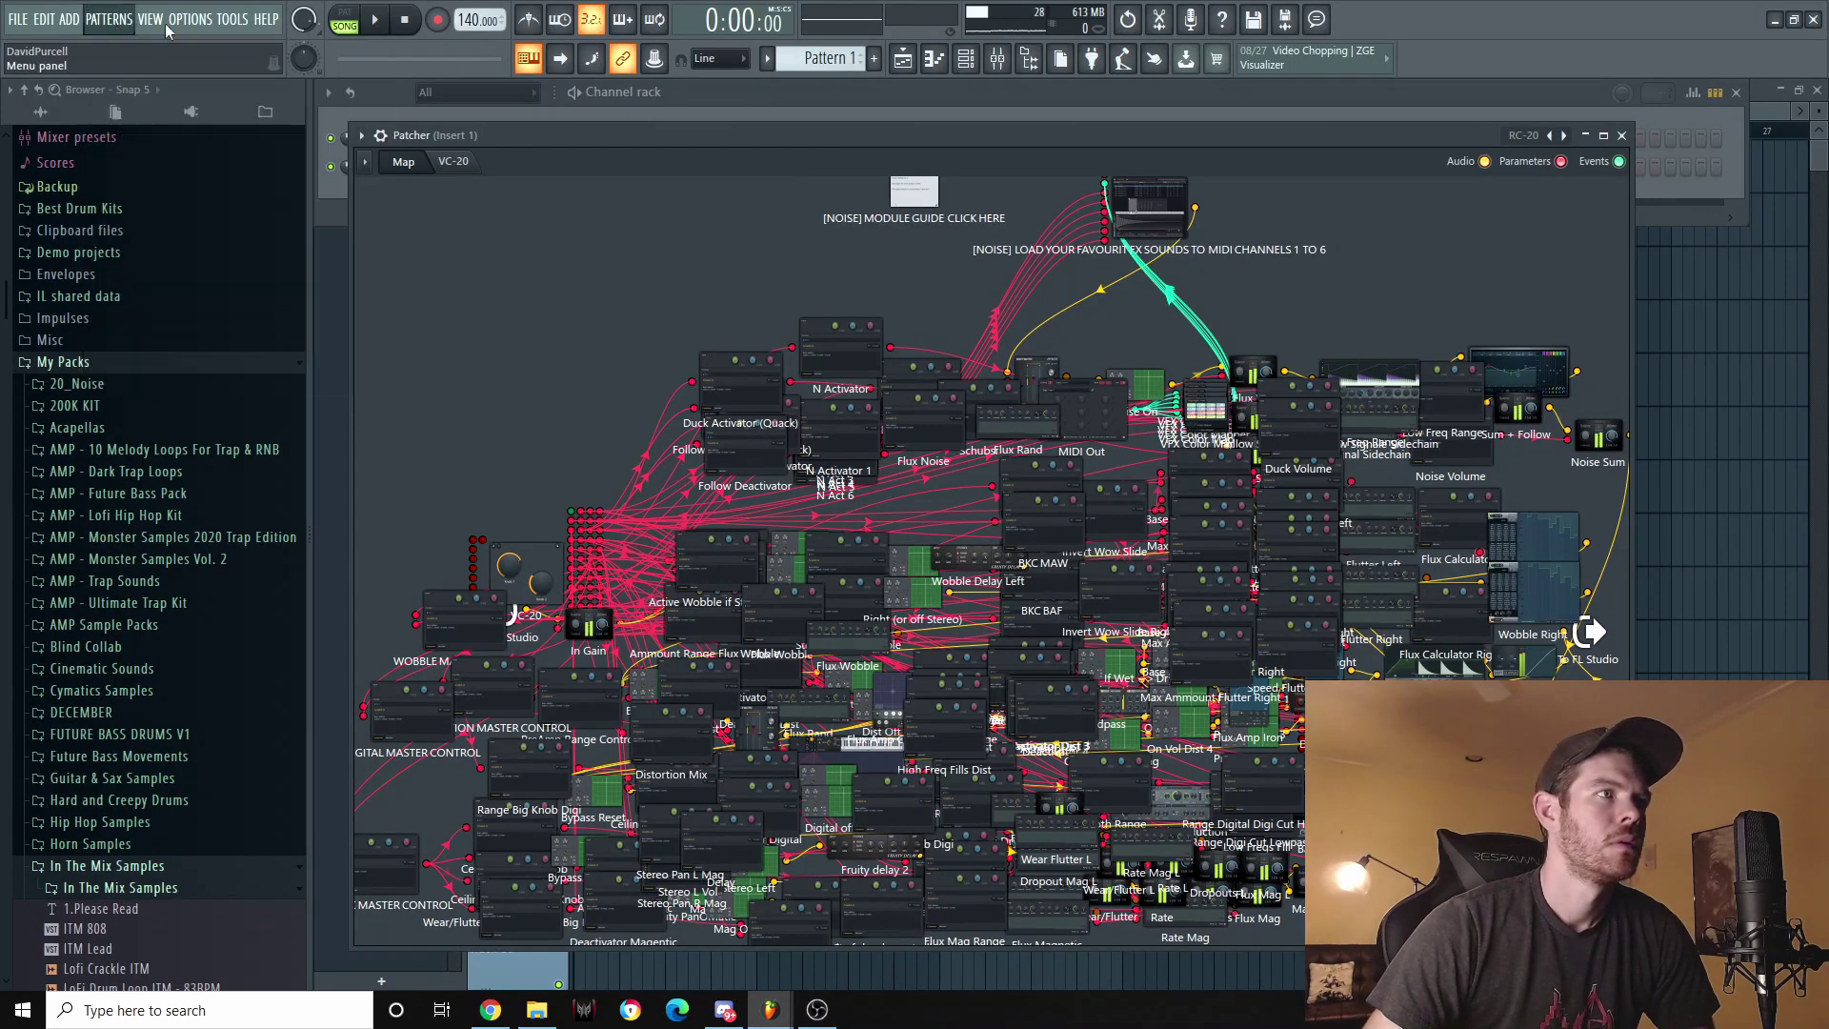
mouse_move(67, 19)
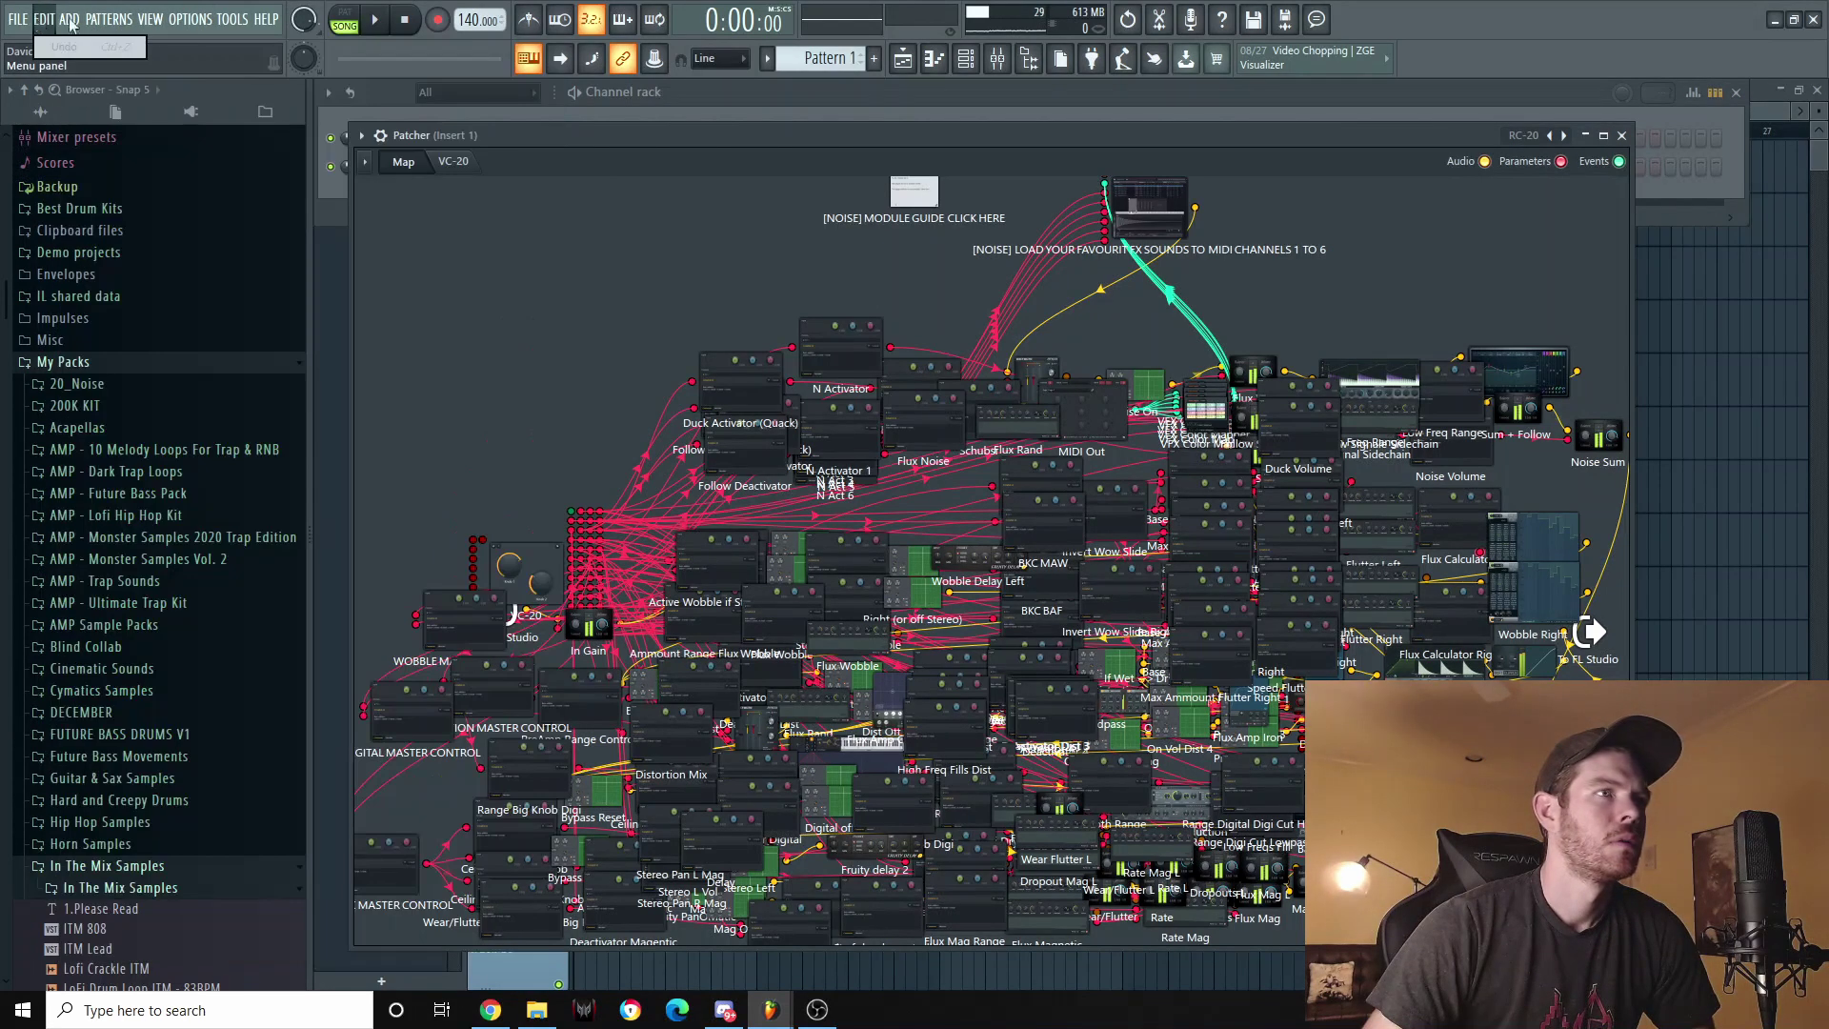
click(997, 59)
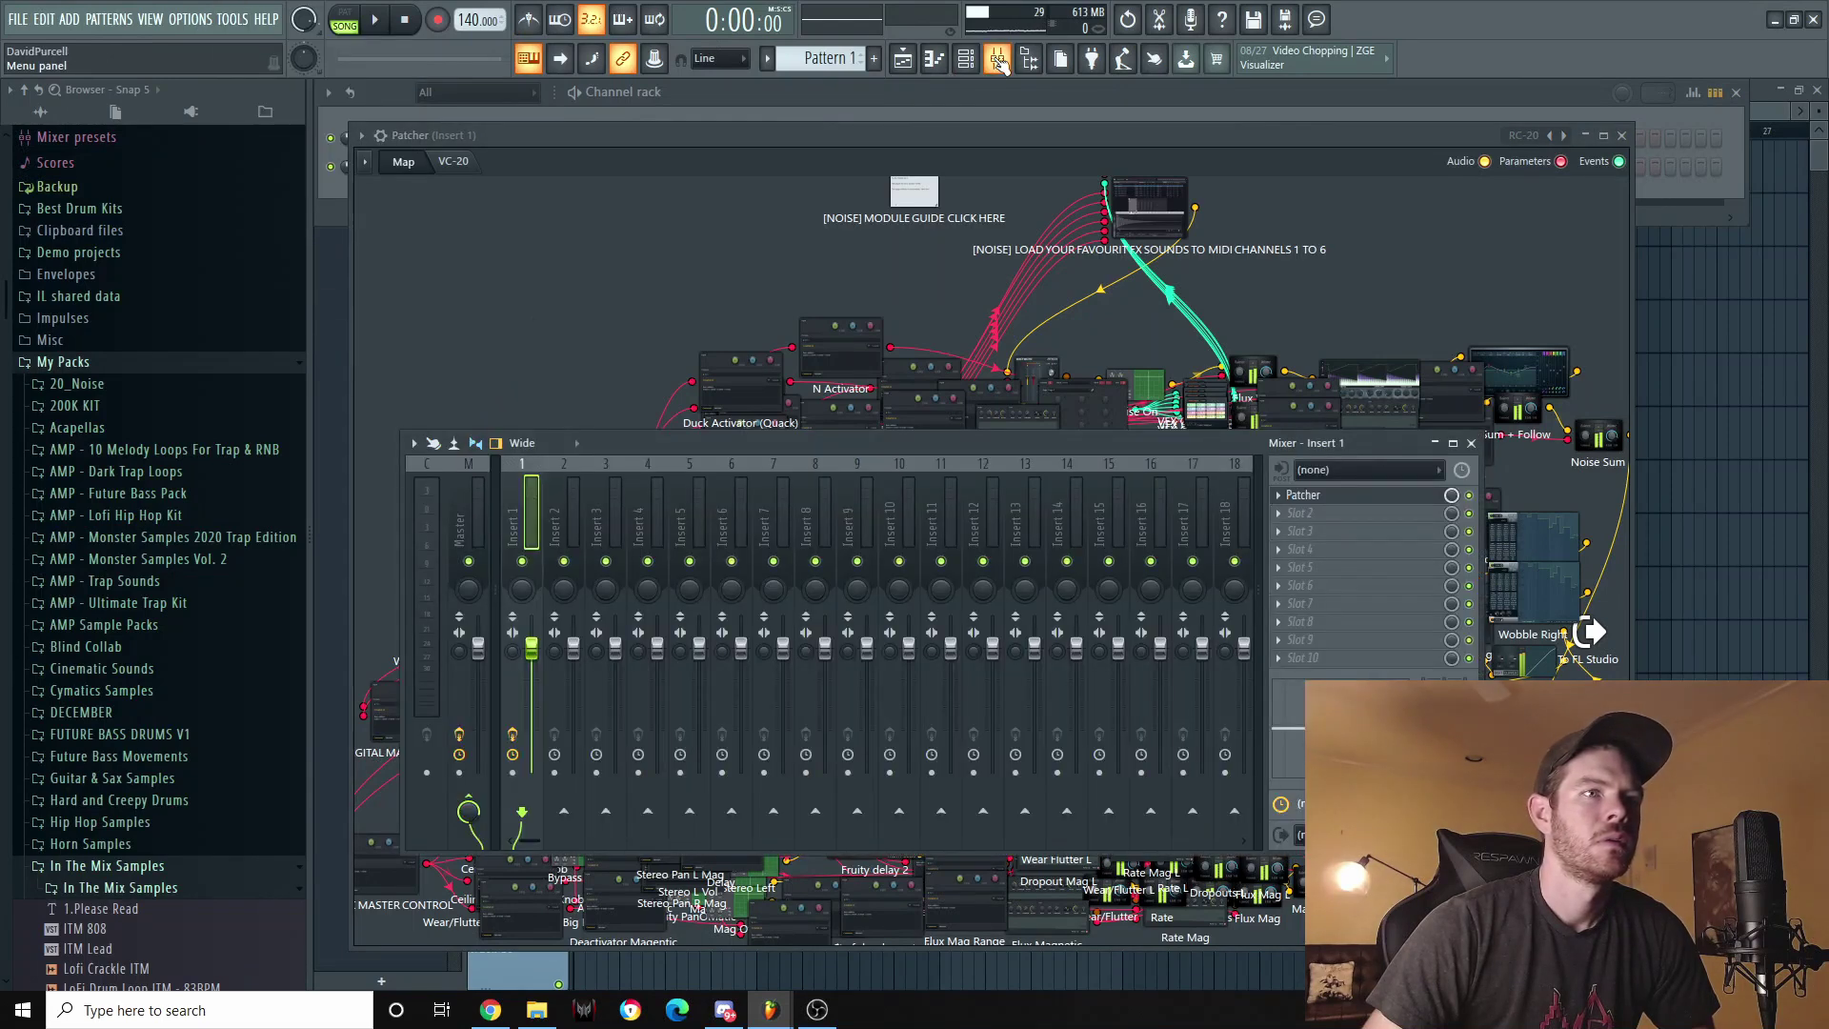
click(1318, 512)
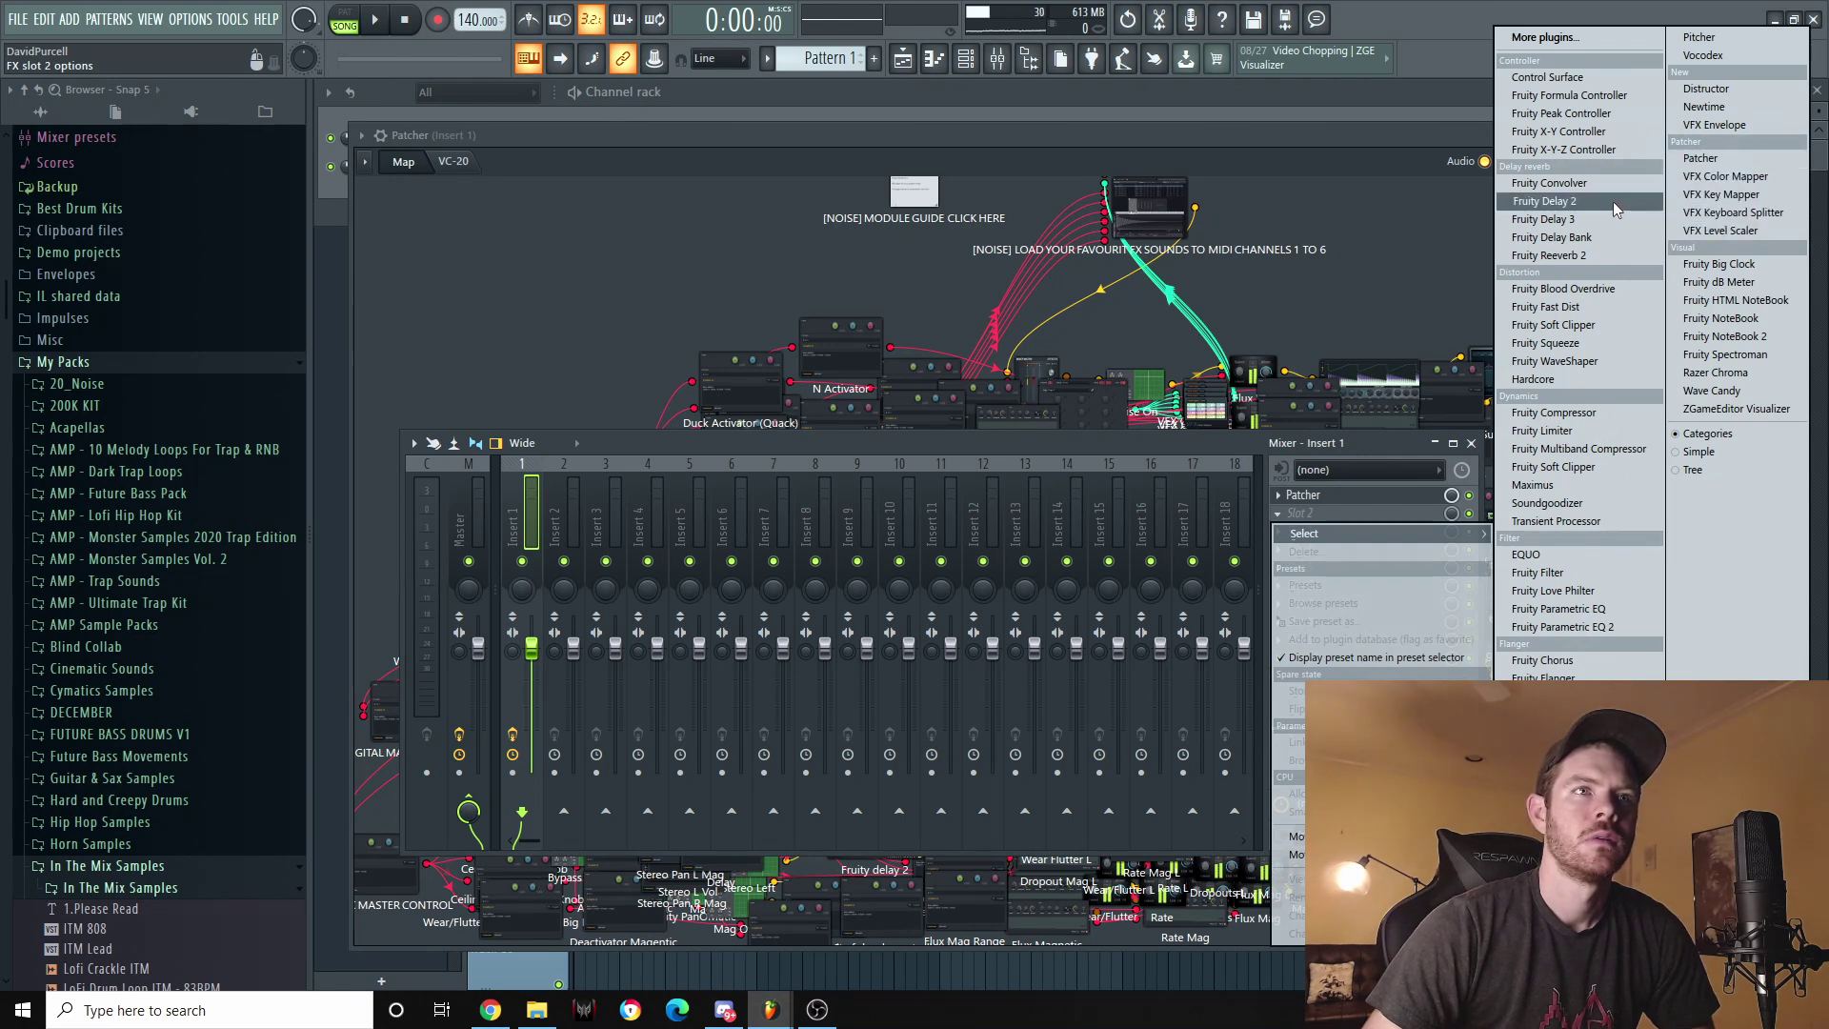
click(1562, 113)
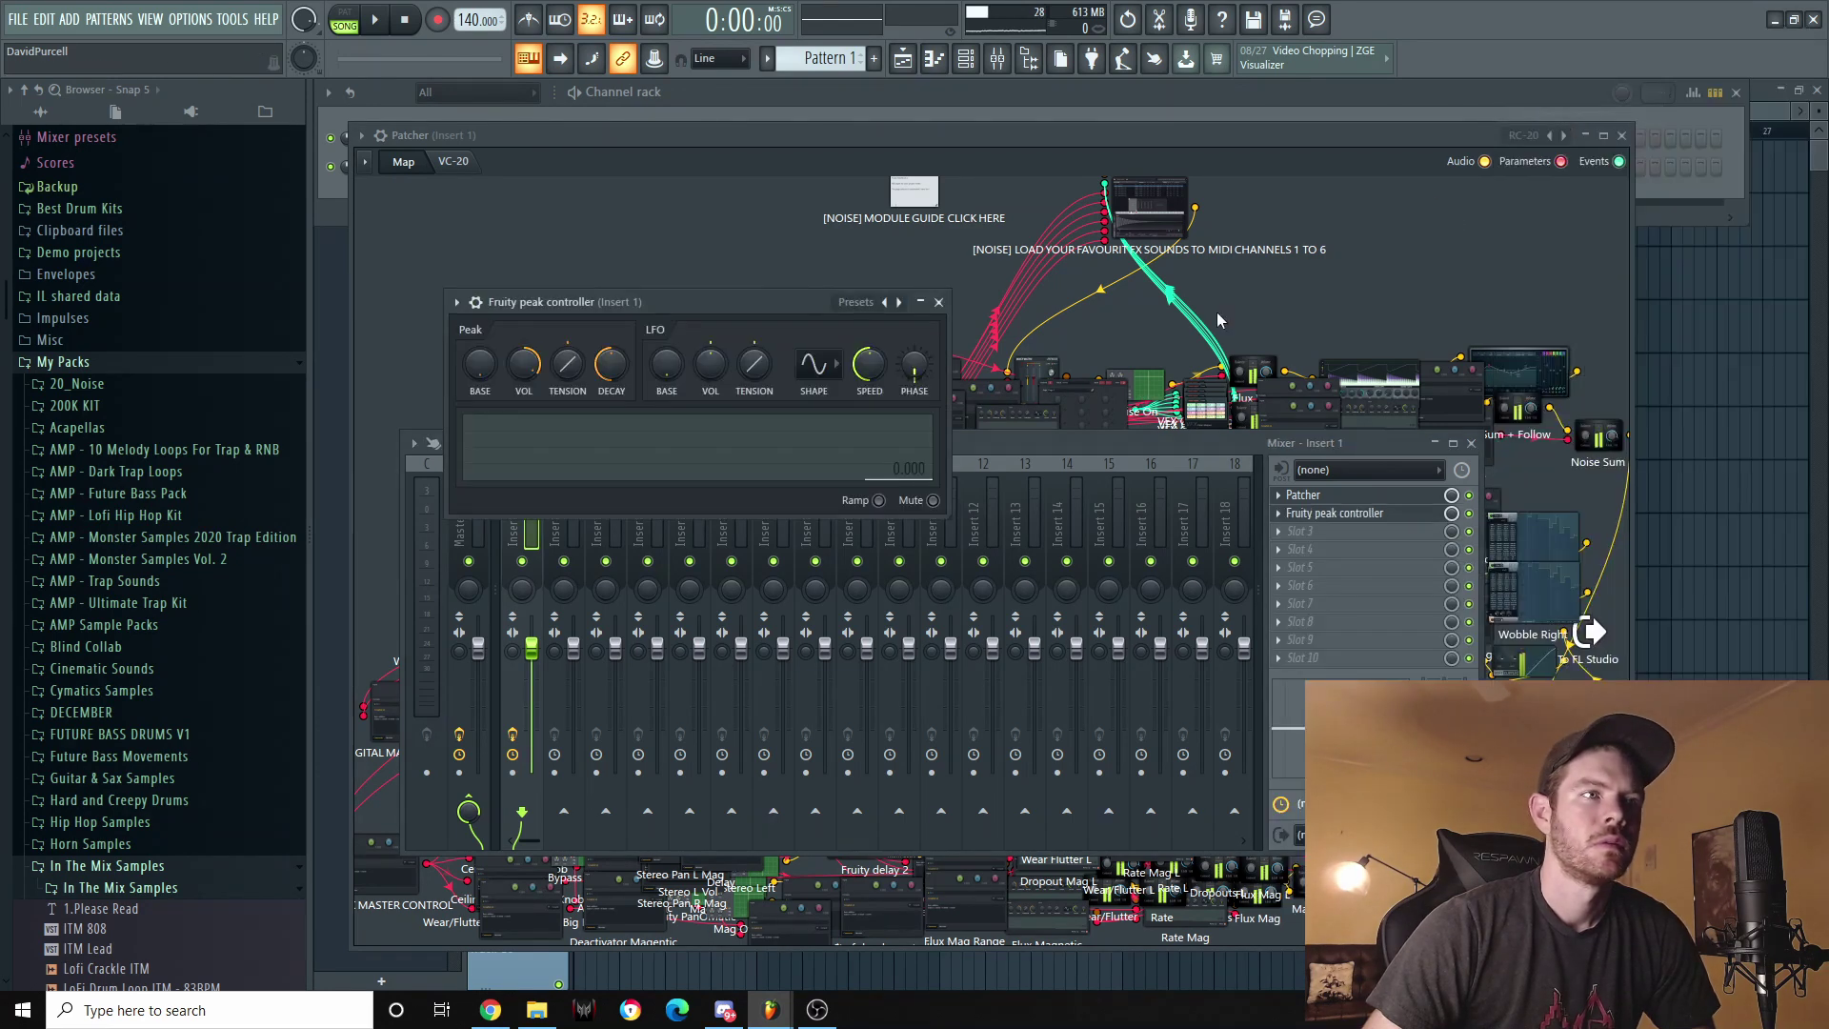
drag(739, 301, 712, 287)
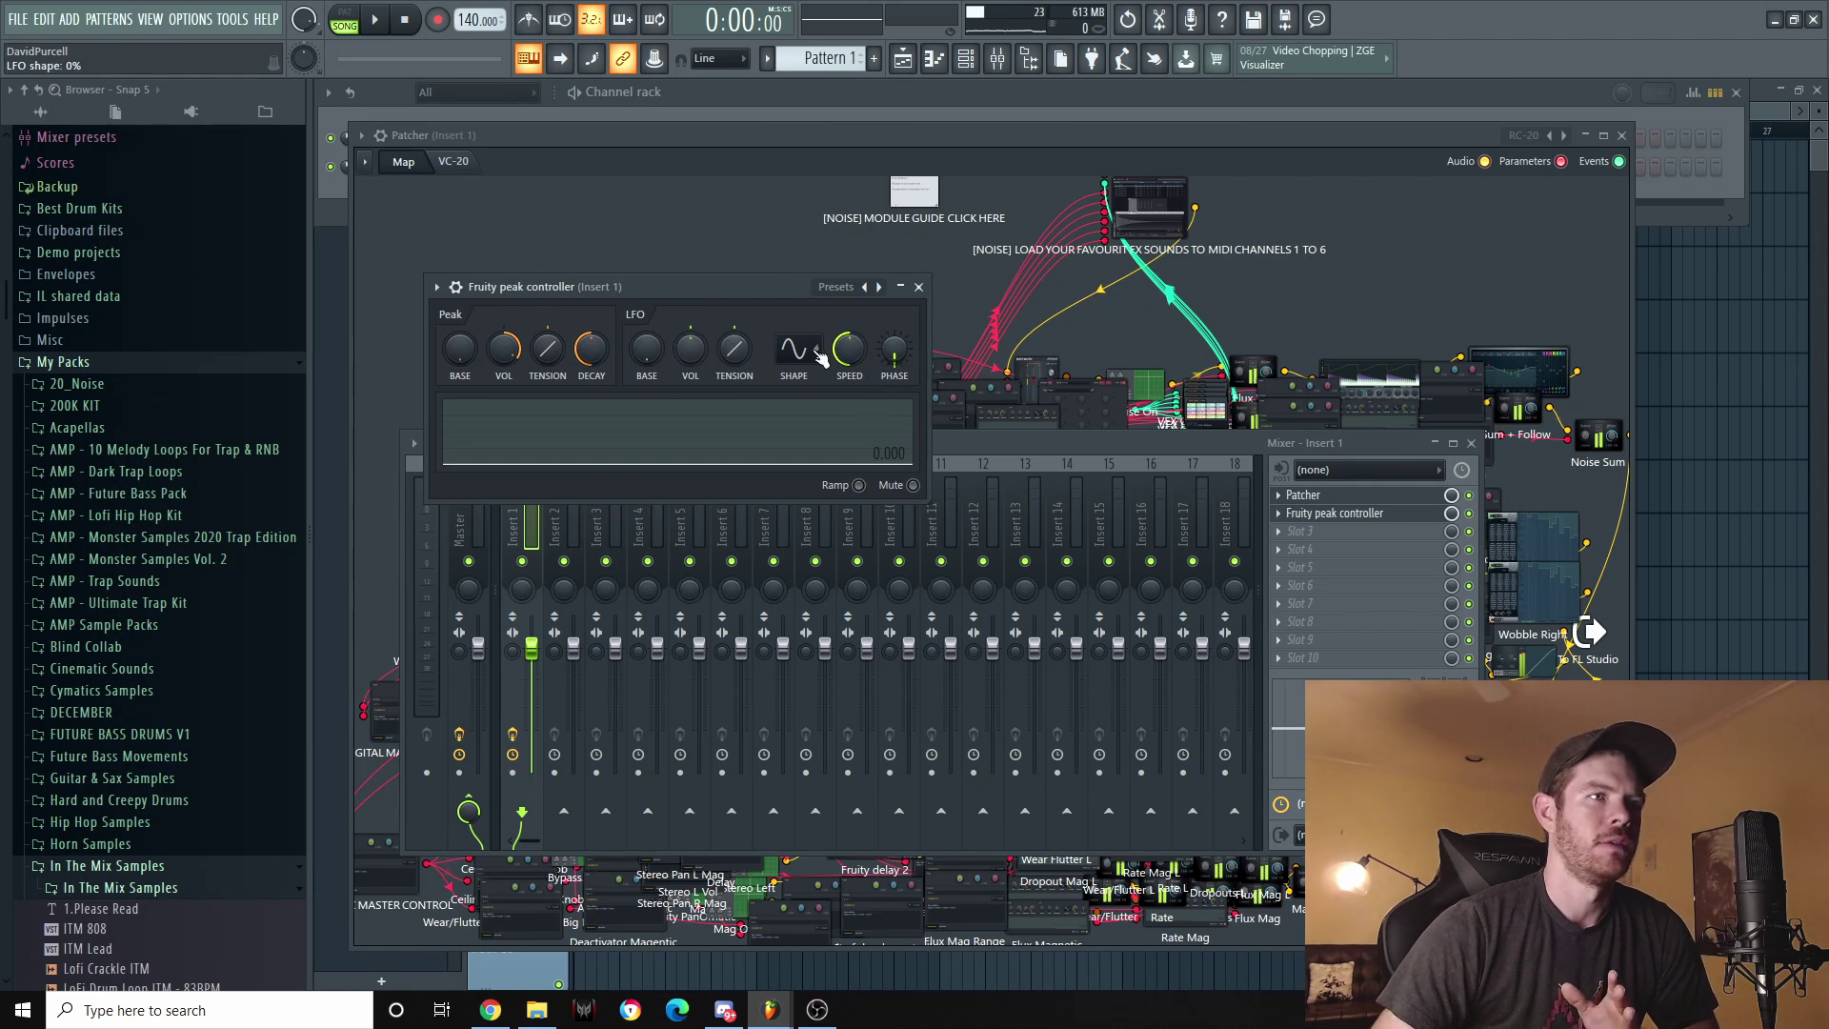
Check the options for the peak controller's LFO speed and set its LFO shape to Random.
right_click(848, 351)
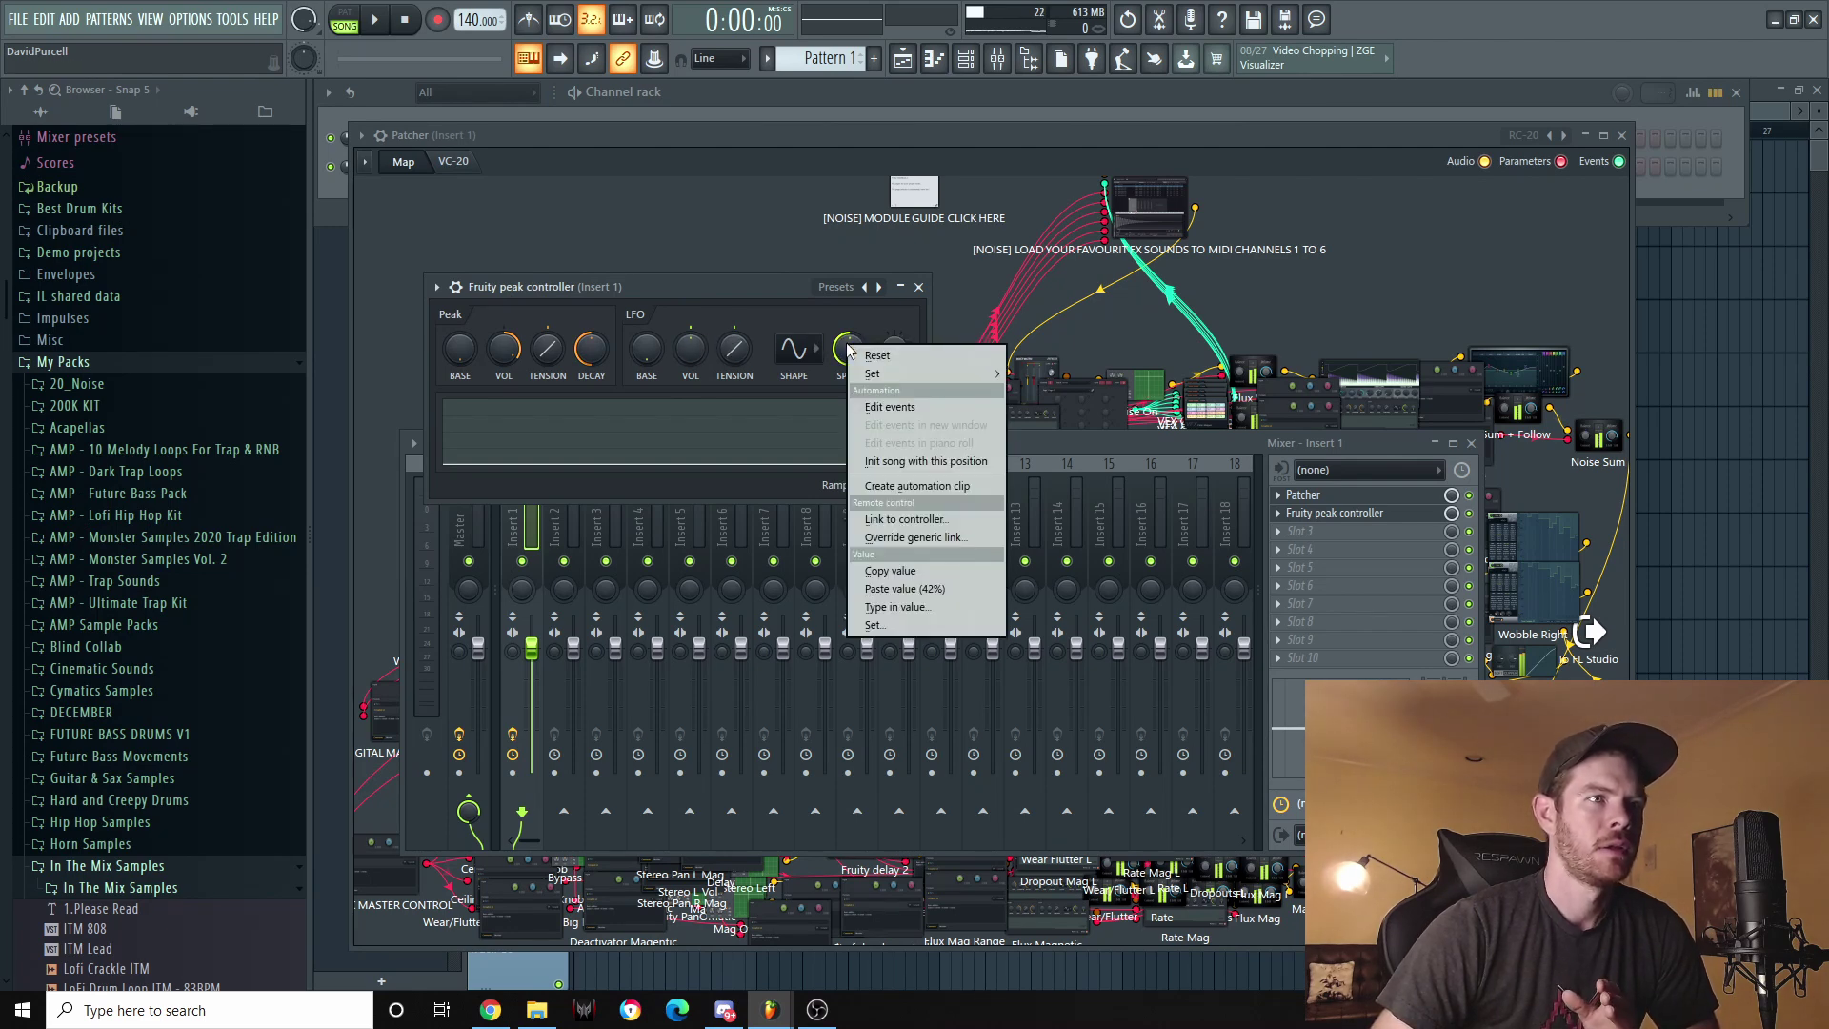
click(745, 290)
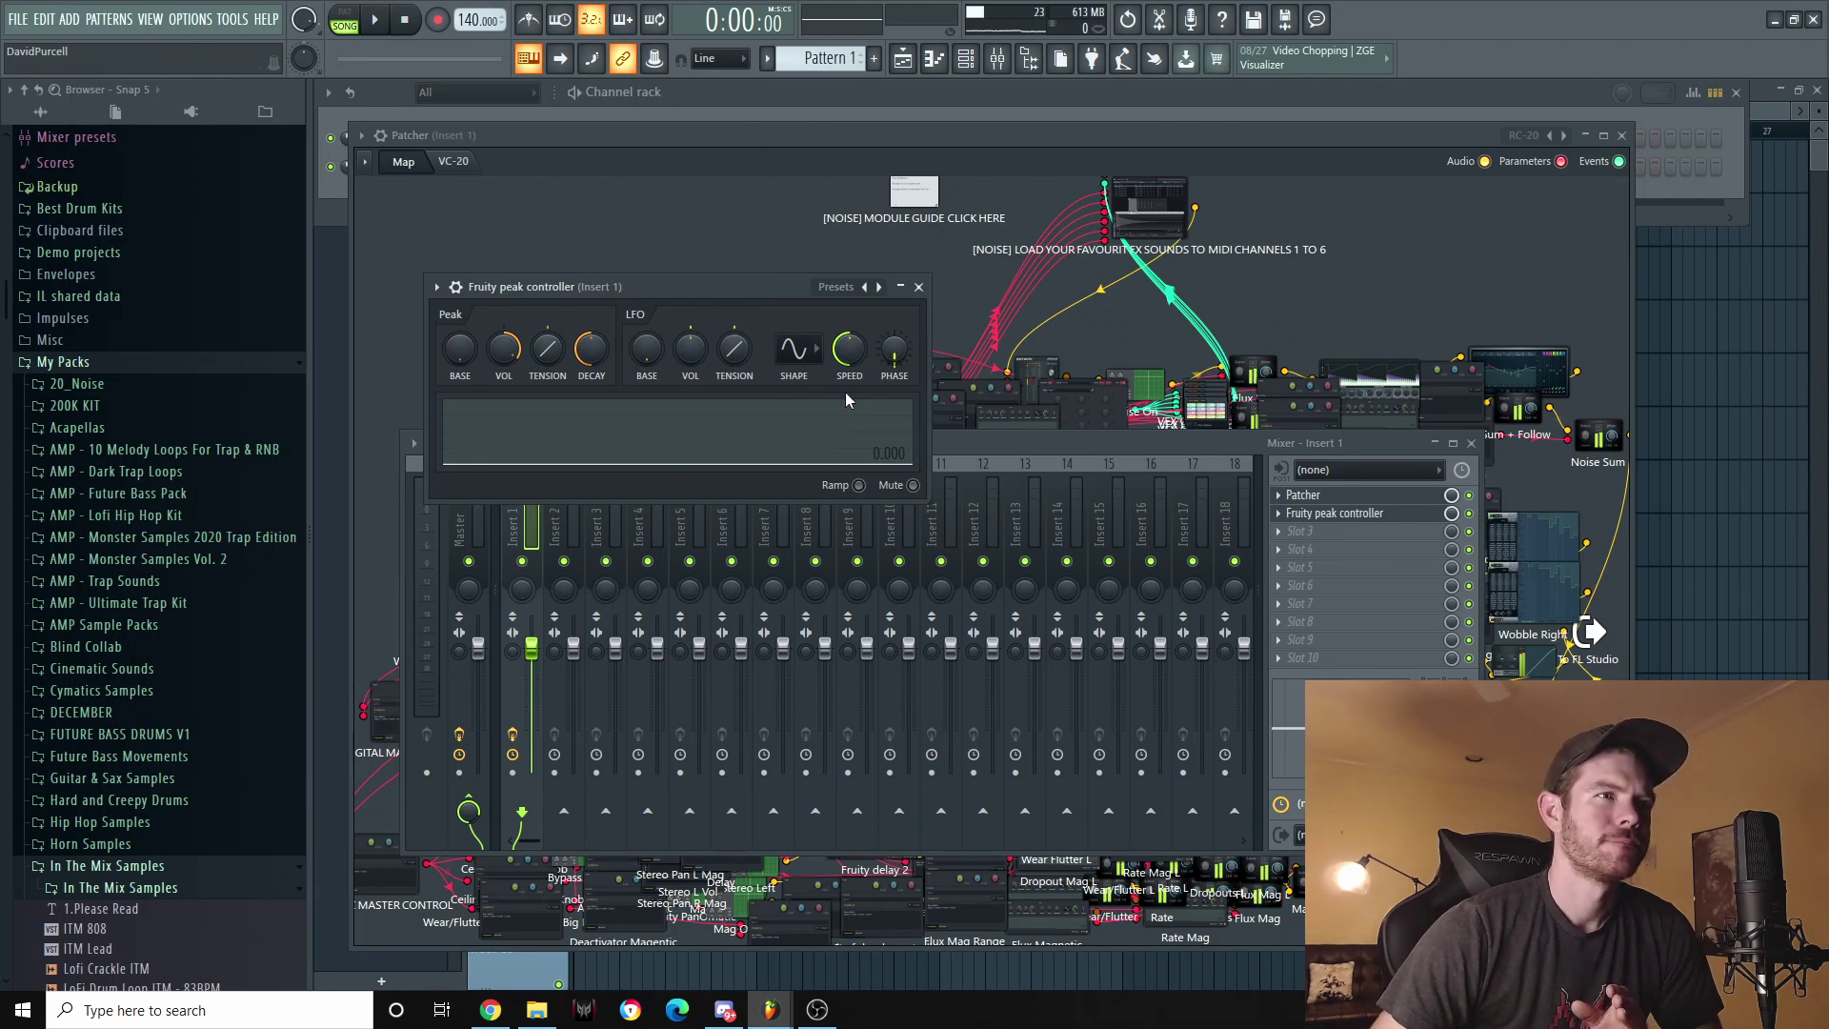
click(803, 355)
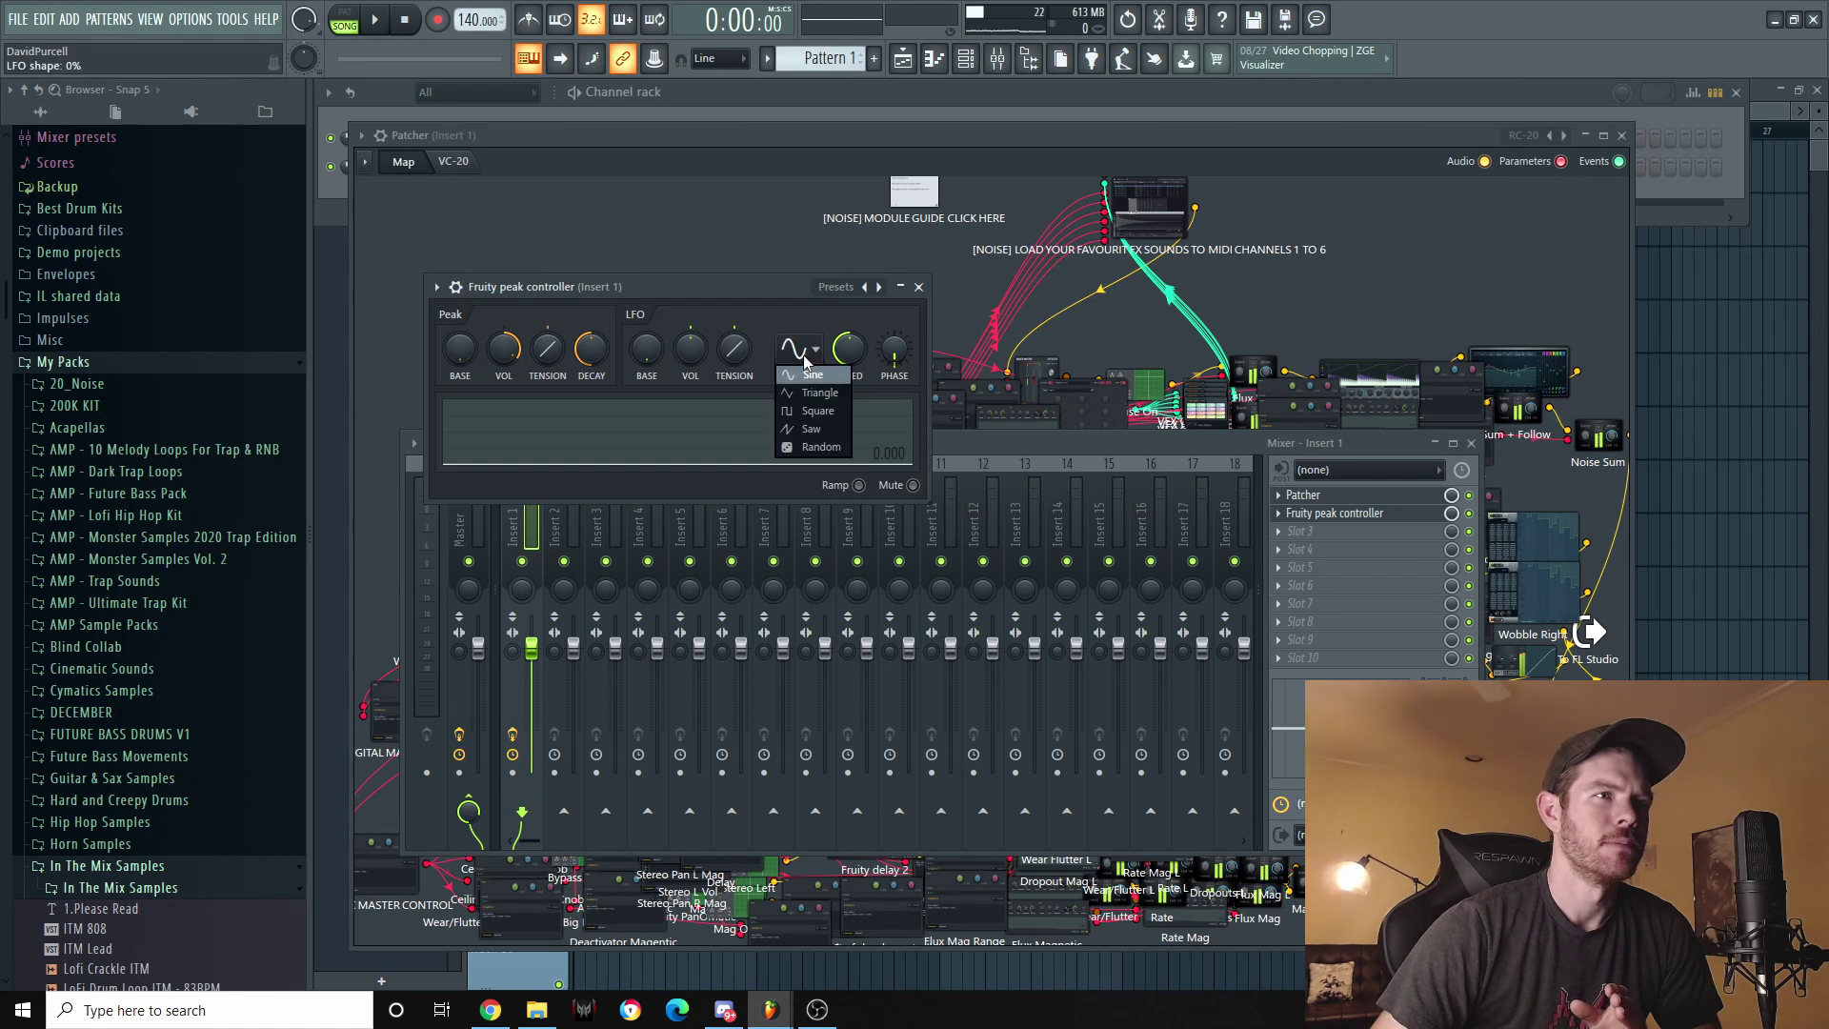
click(806, 446)
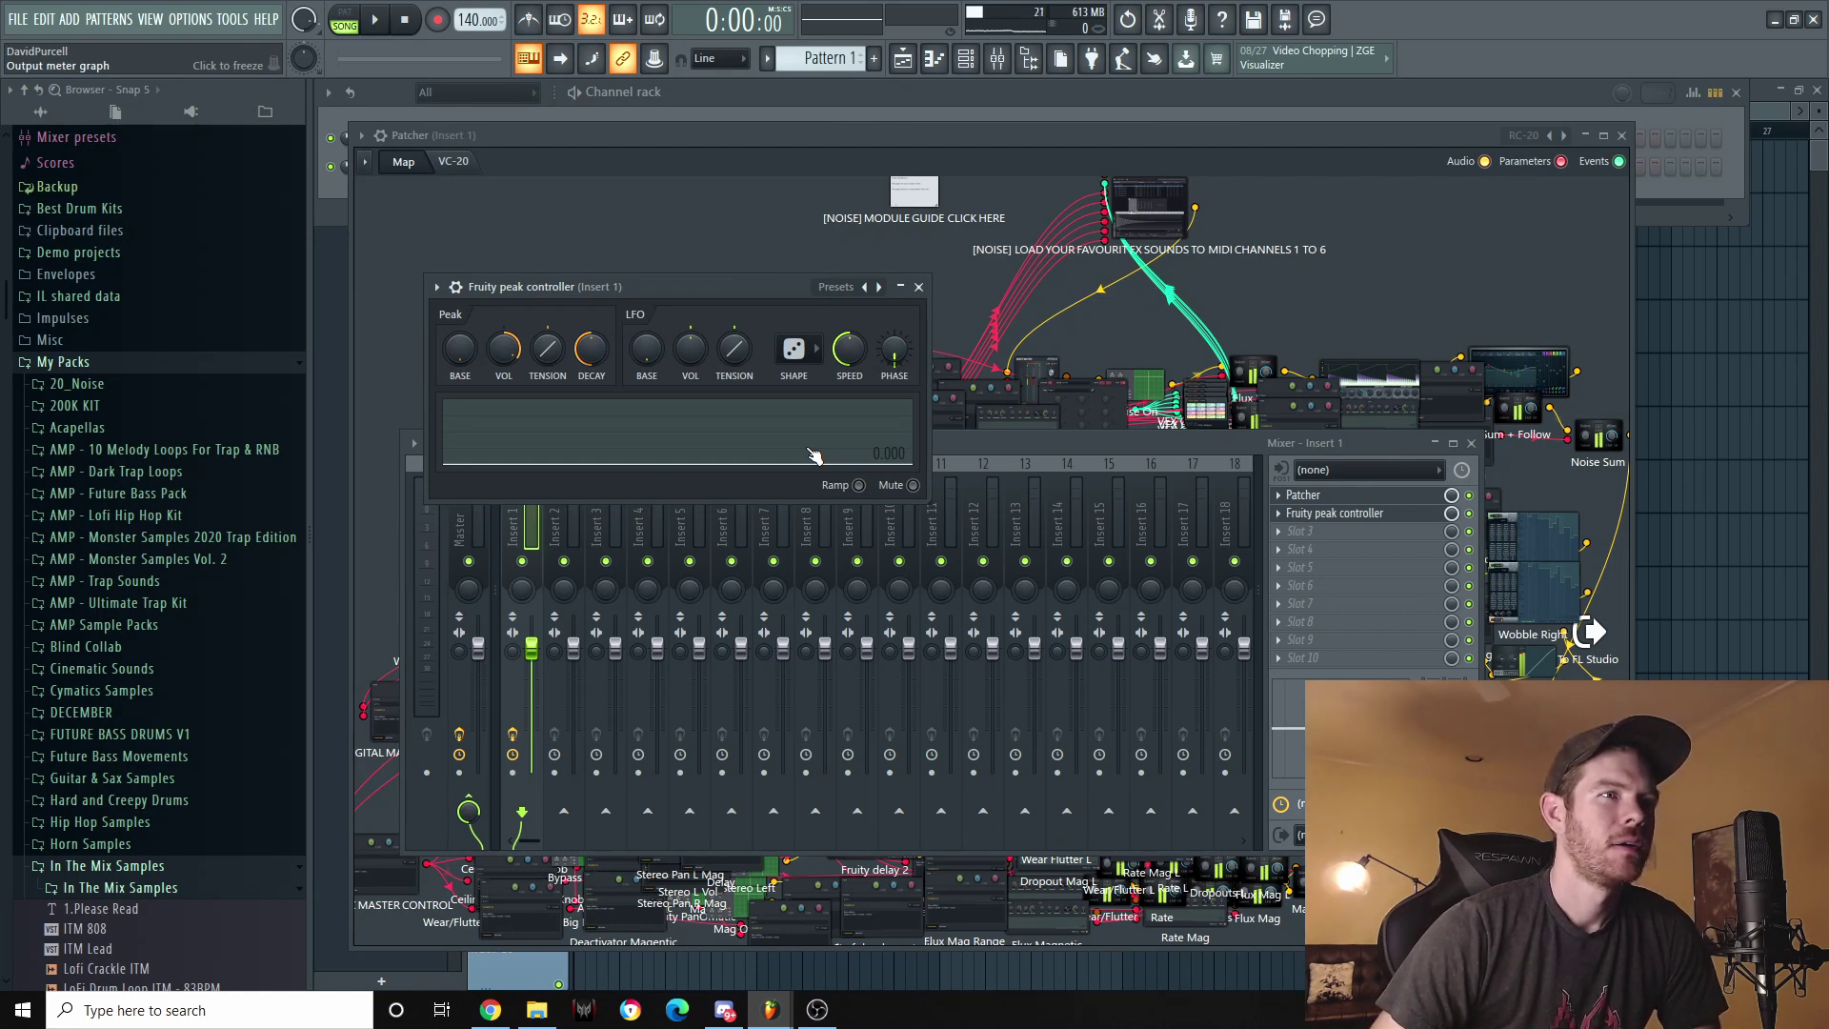
Raise the LFO volume in Fruity Peak Controller and adjust the LFO speed to demonstrate its modulation curve.
click(803, 360)
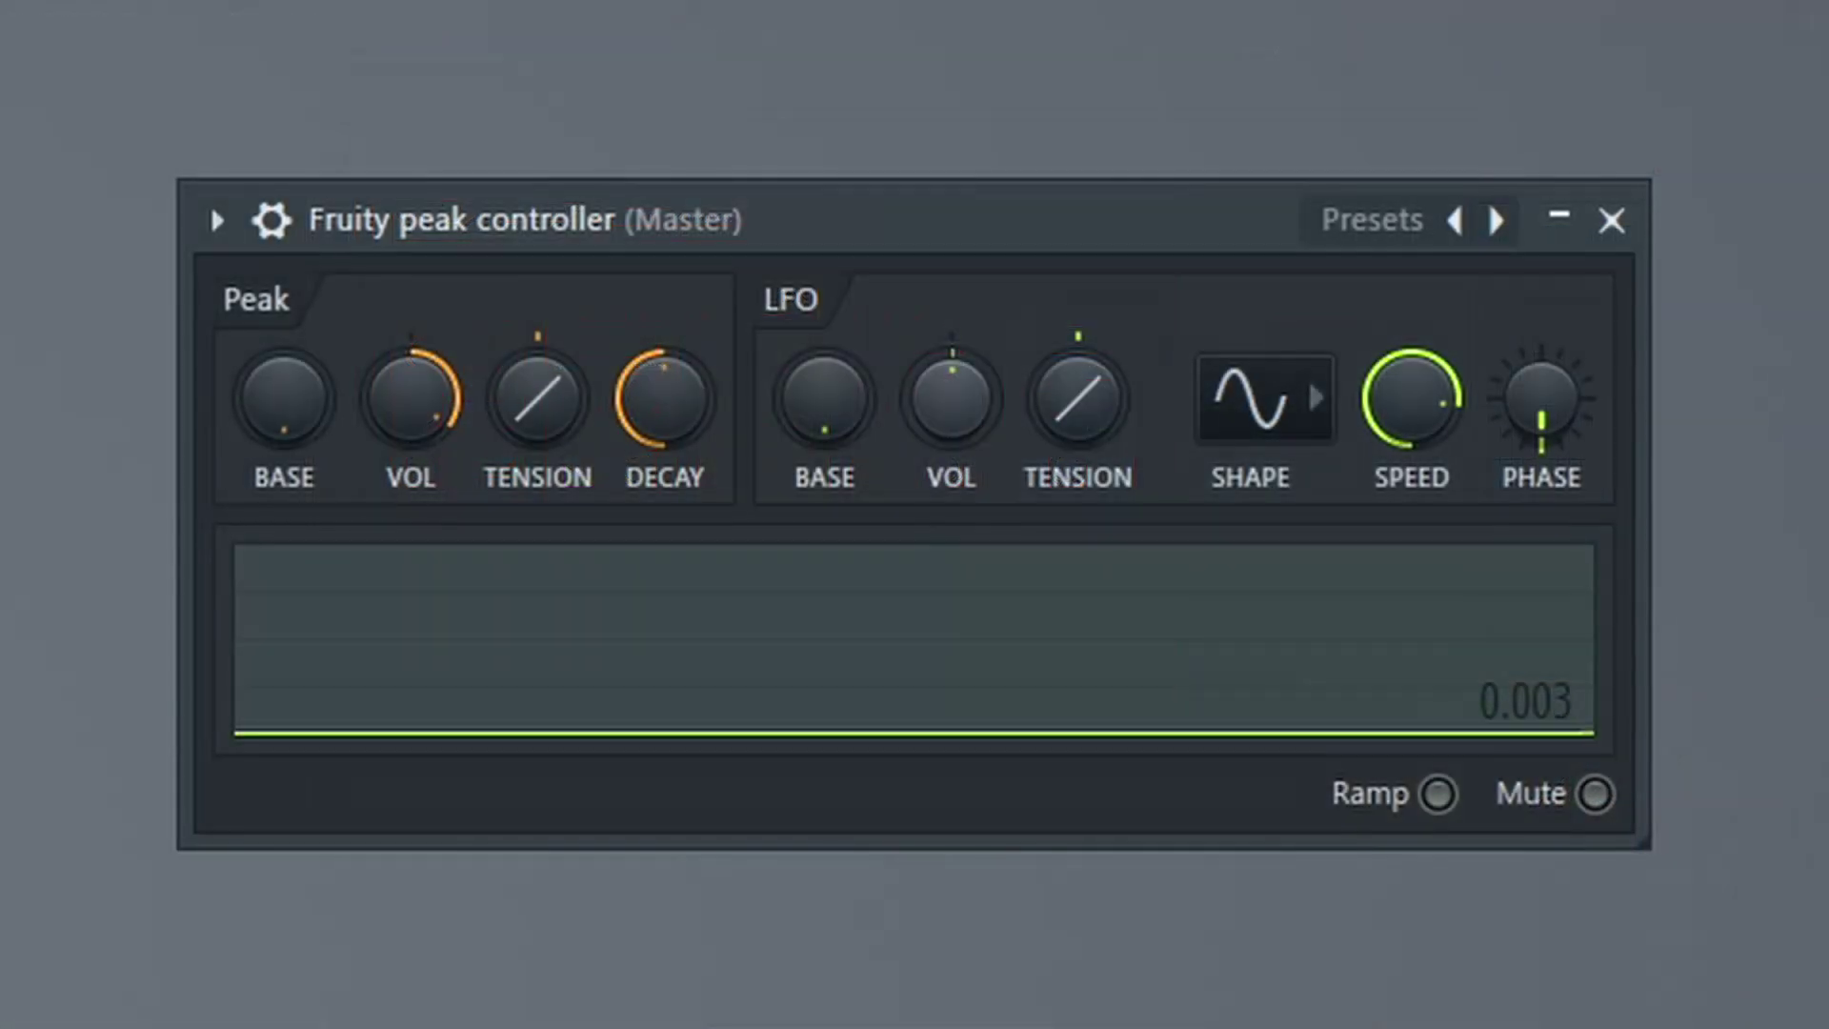
drag(952, 399, 952, 343)
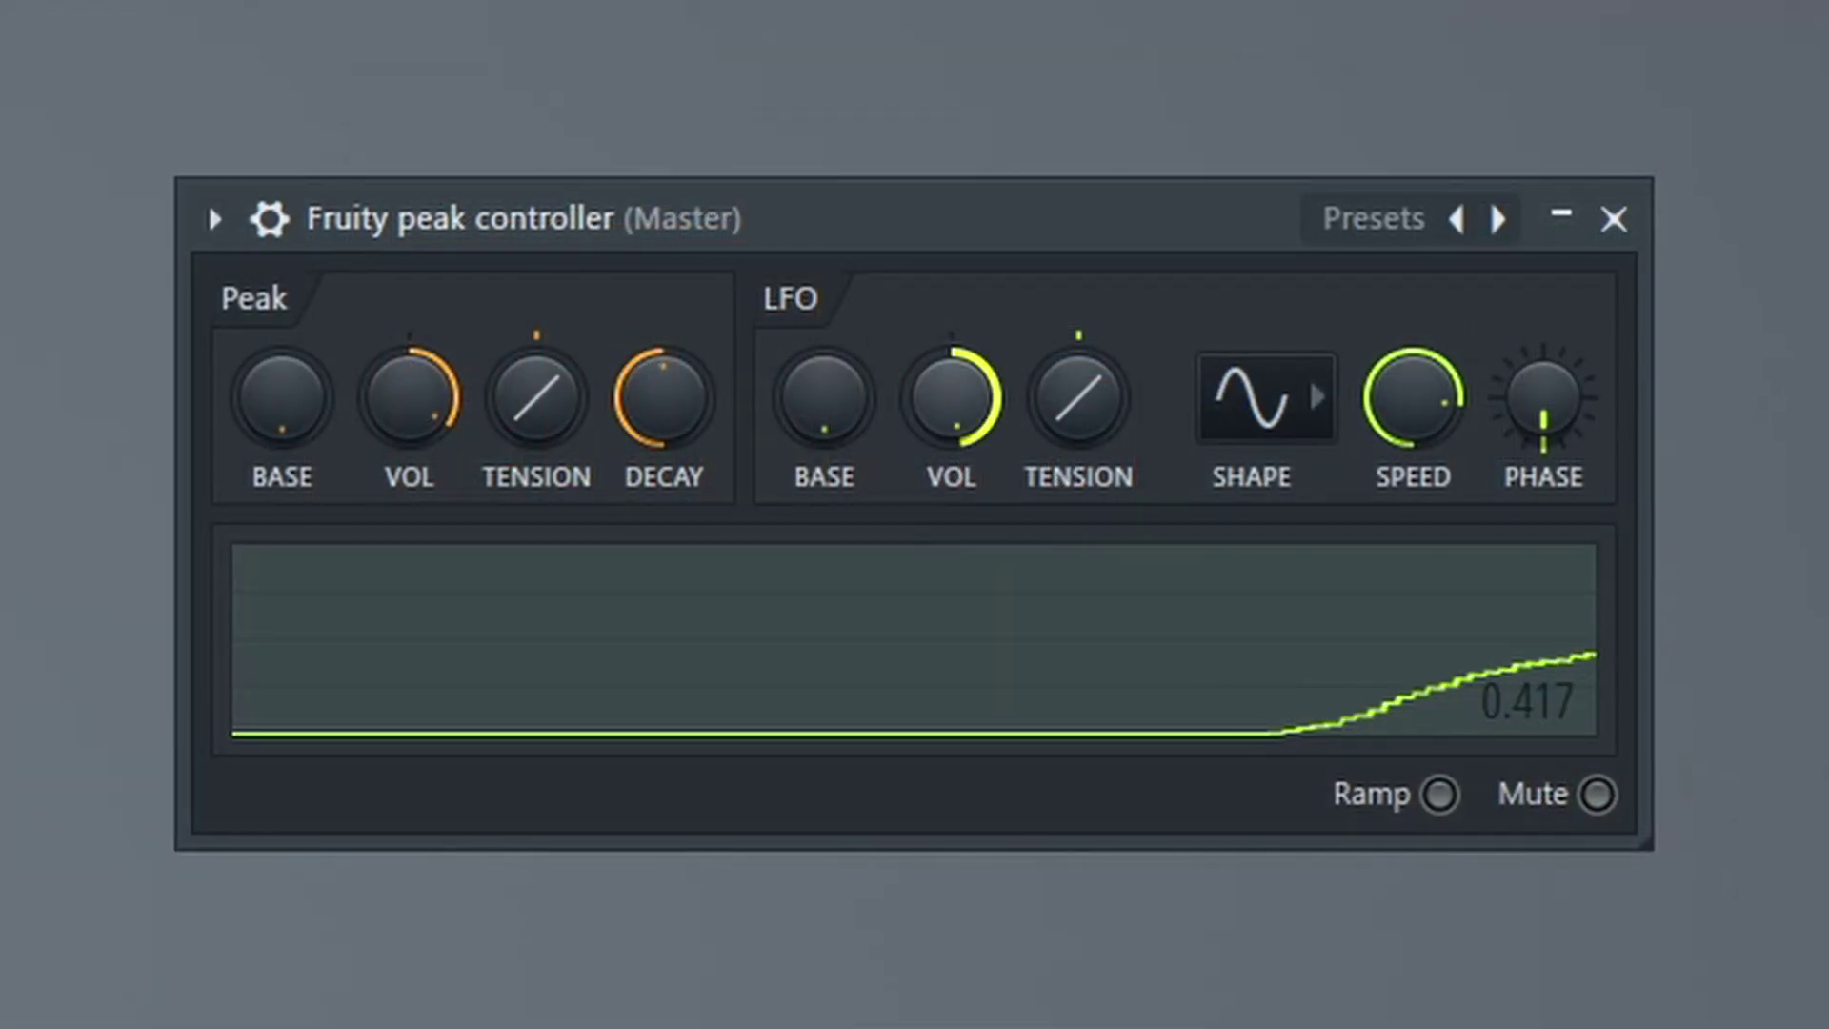
mouse_move(1409, 408)
mouse_down()
mouse_move(1409, 498)
mouse_move(1418, 387)
mouse_up()
drag(1002, 426, 1002, 467)
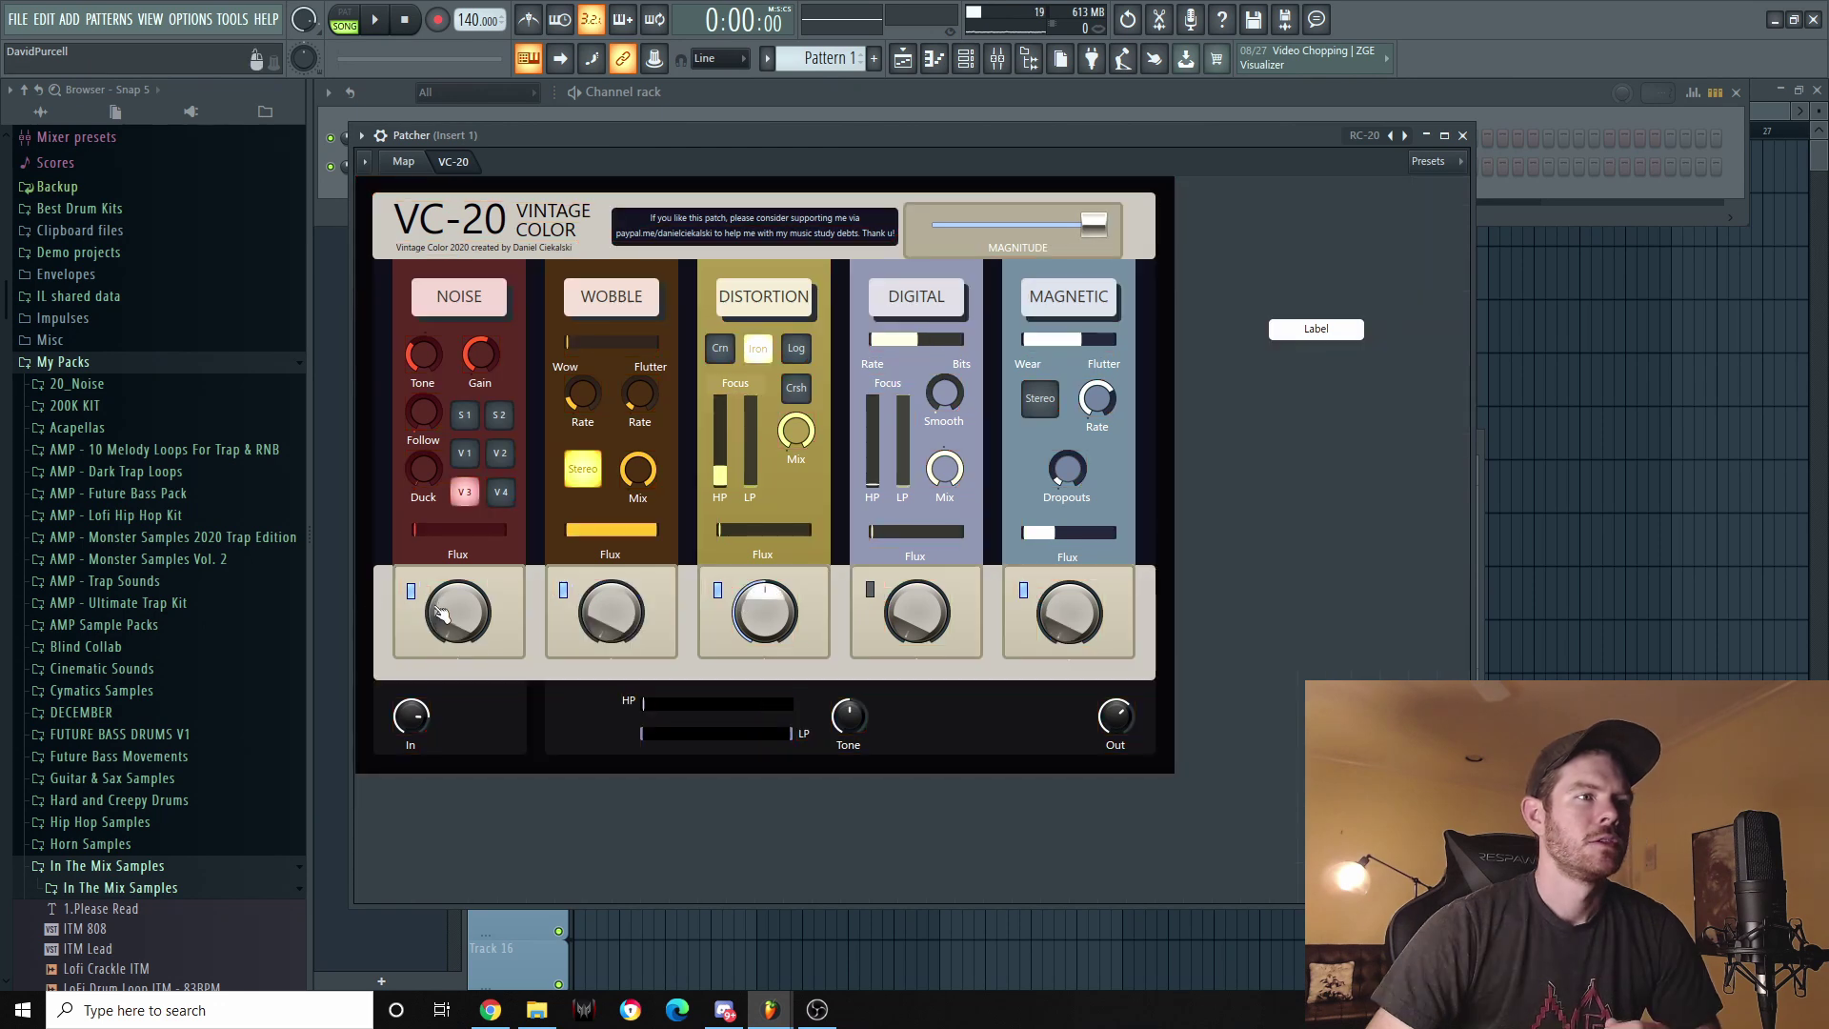
mouse_move(481, 624)
mouse_down()
mouse_move(481, 577)
mouse_move(481, 632)
mouse_up()
click(412, 591)
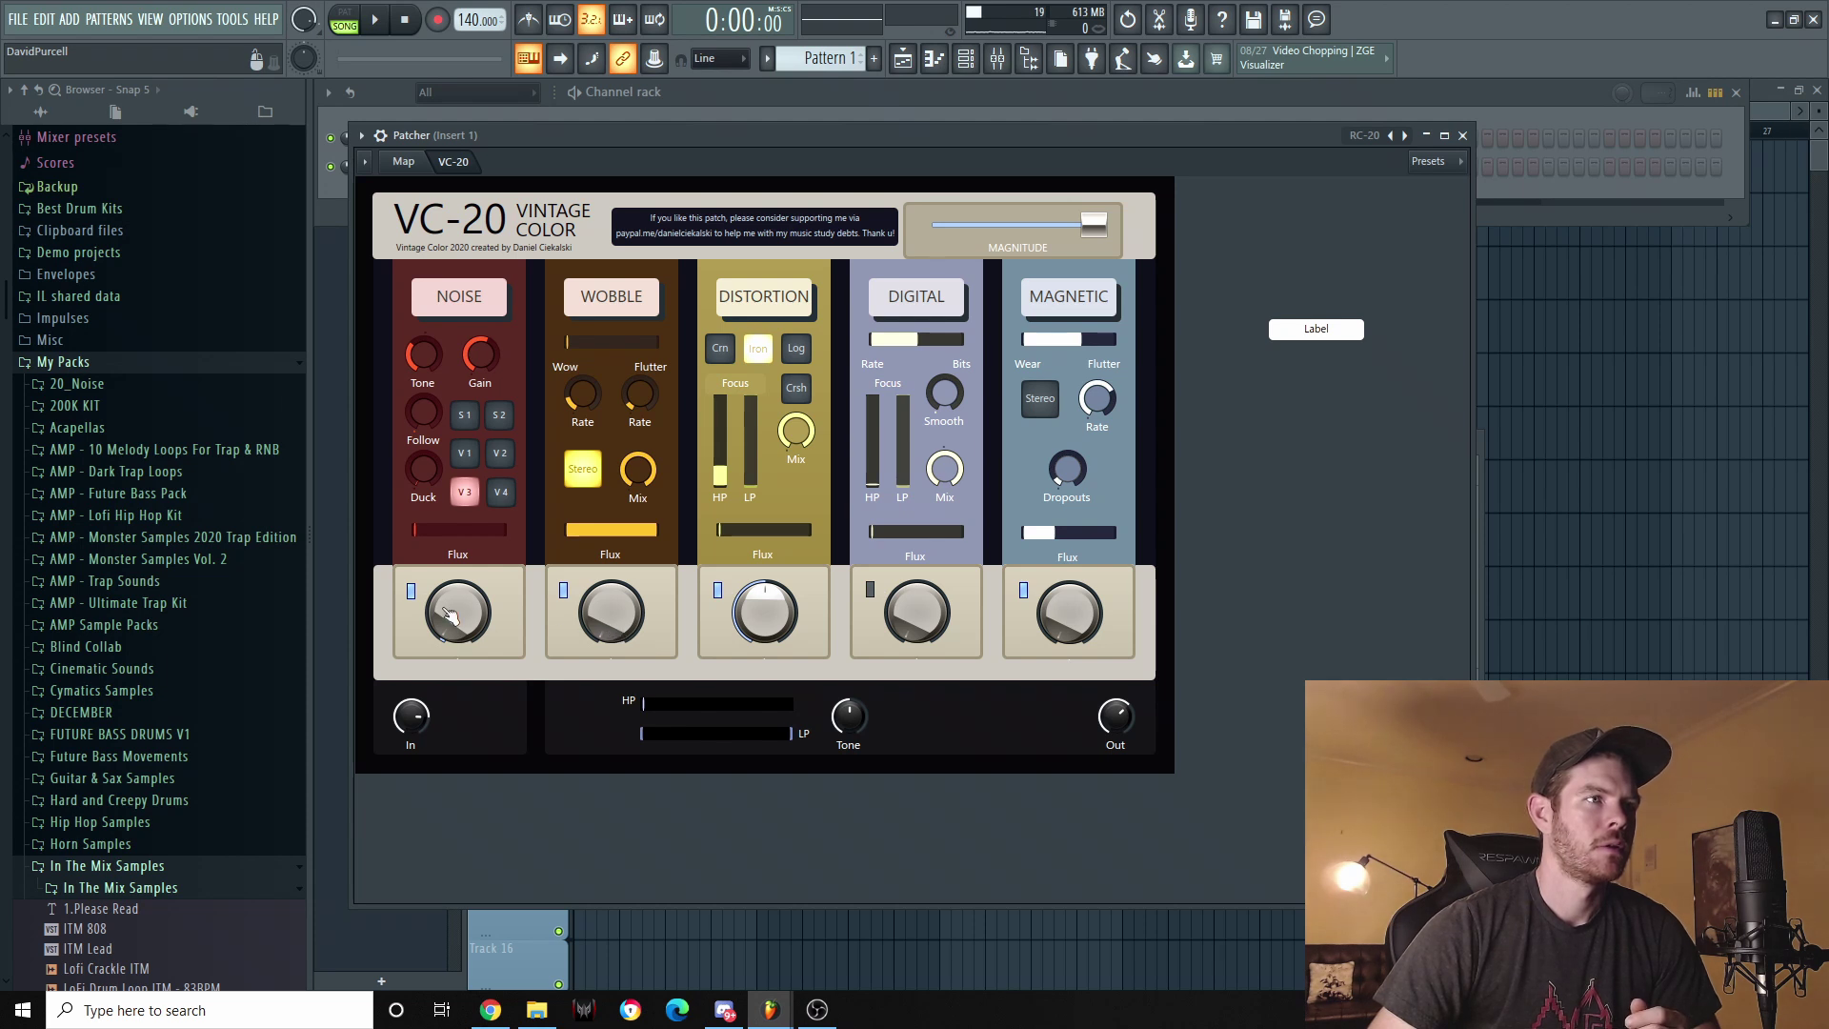
mouse_move(1096, 219)
mouse_down()
mouse_move(1014, 224)
mouse_move(1093, 224)
mouse_up()
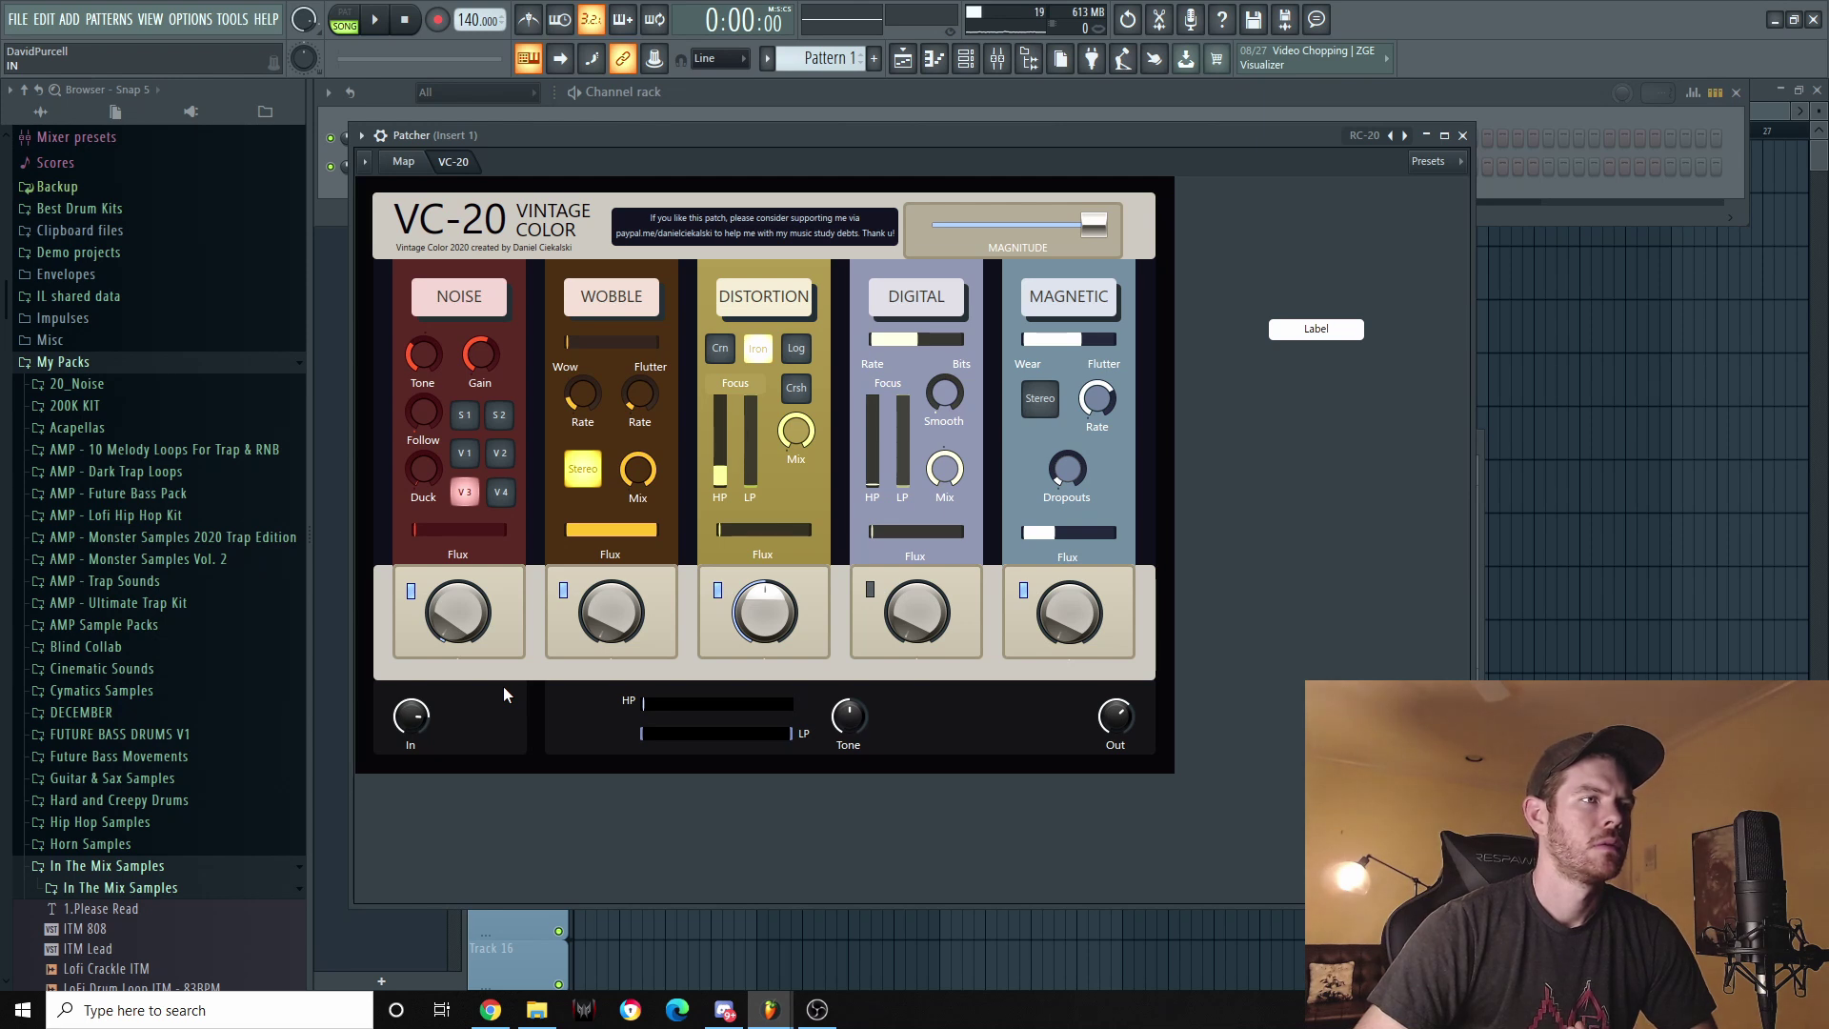
Turn up the main amount knob of the VC-20's Wobble module.
mouse_move(619, 631)
mouse_down()
mouse_move(620, 566)
mouse_move(626, 626)
mouse_up()
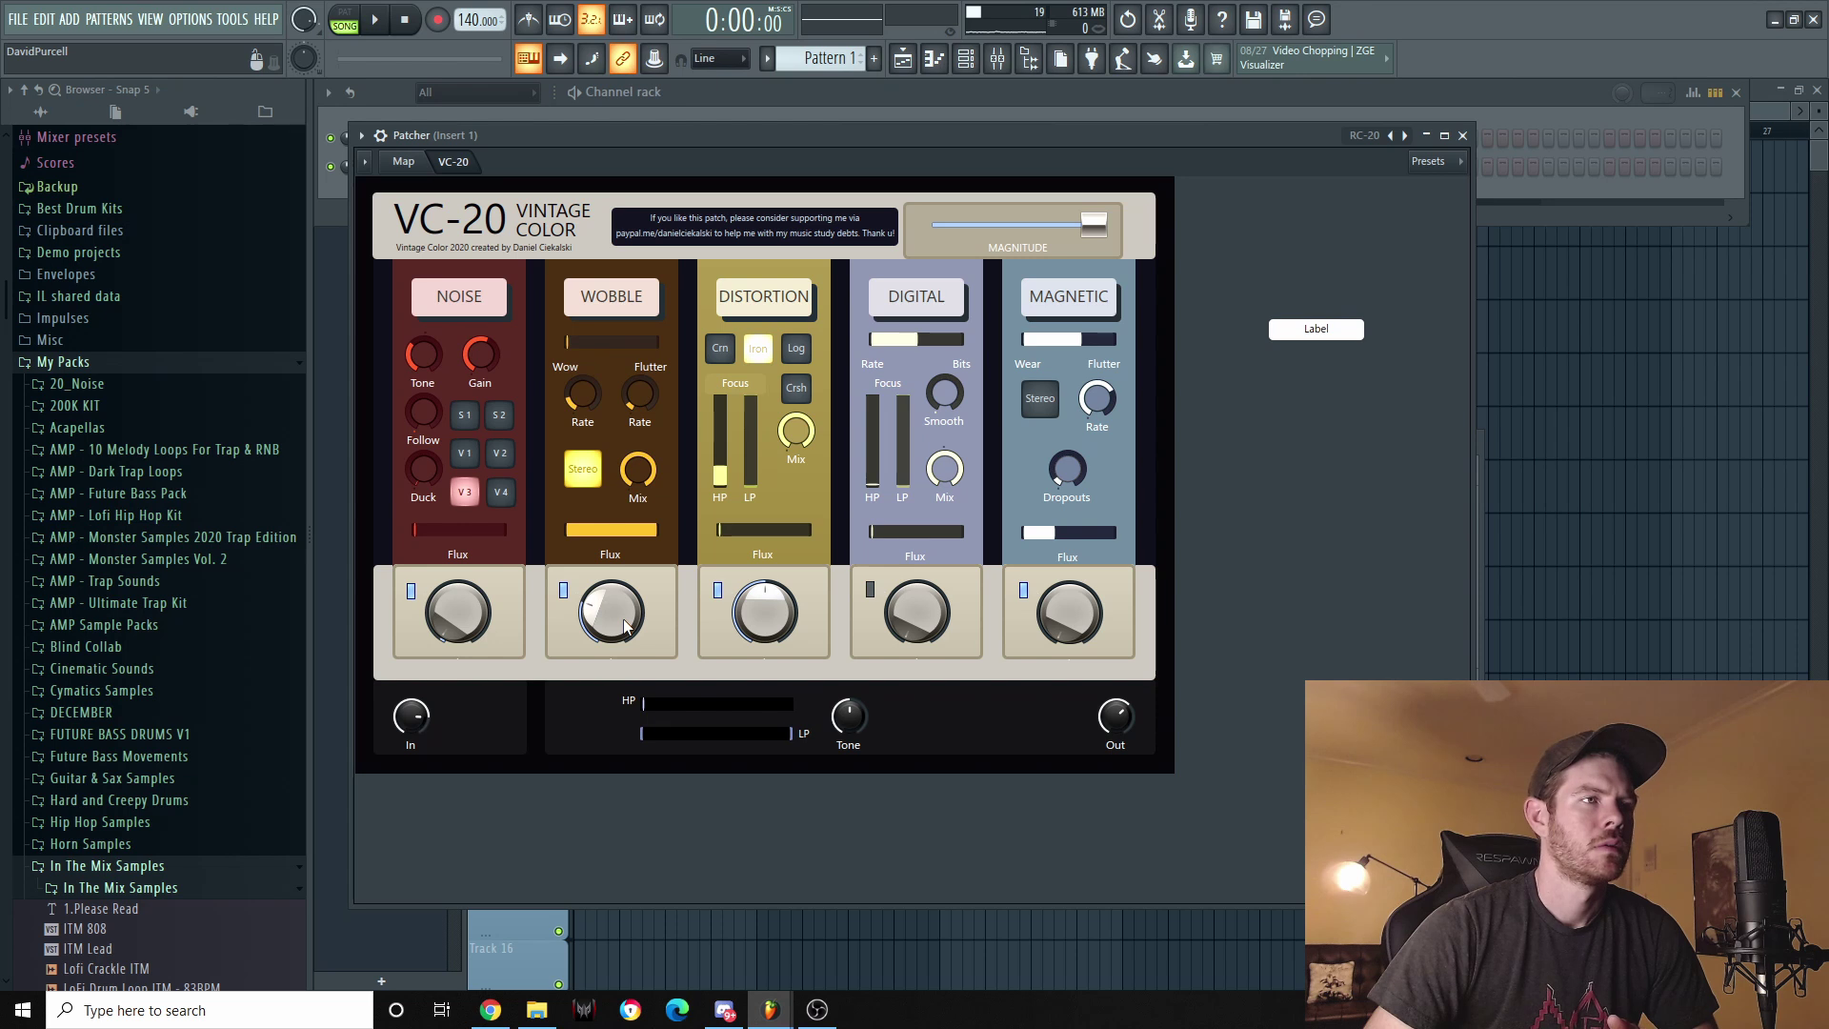